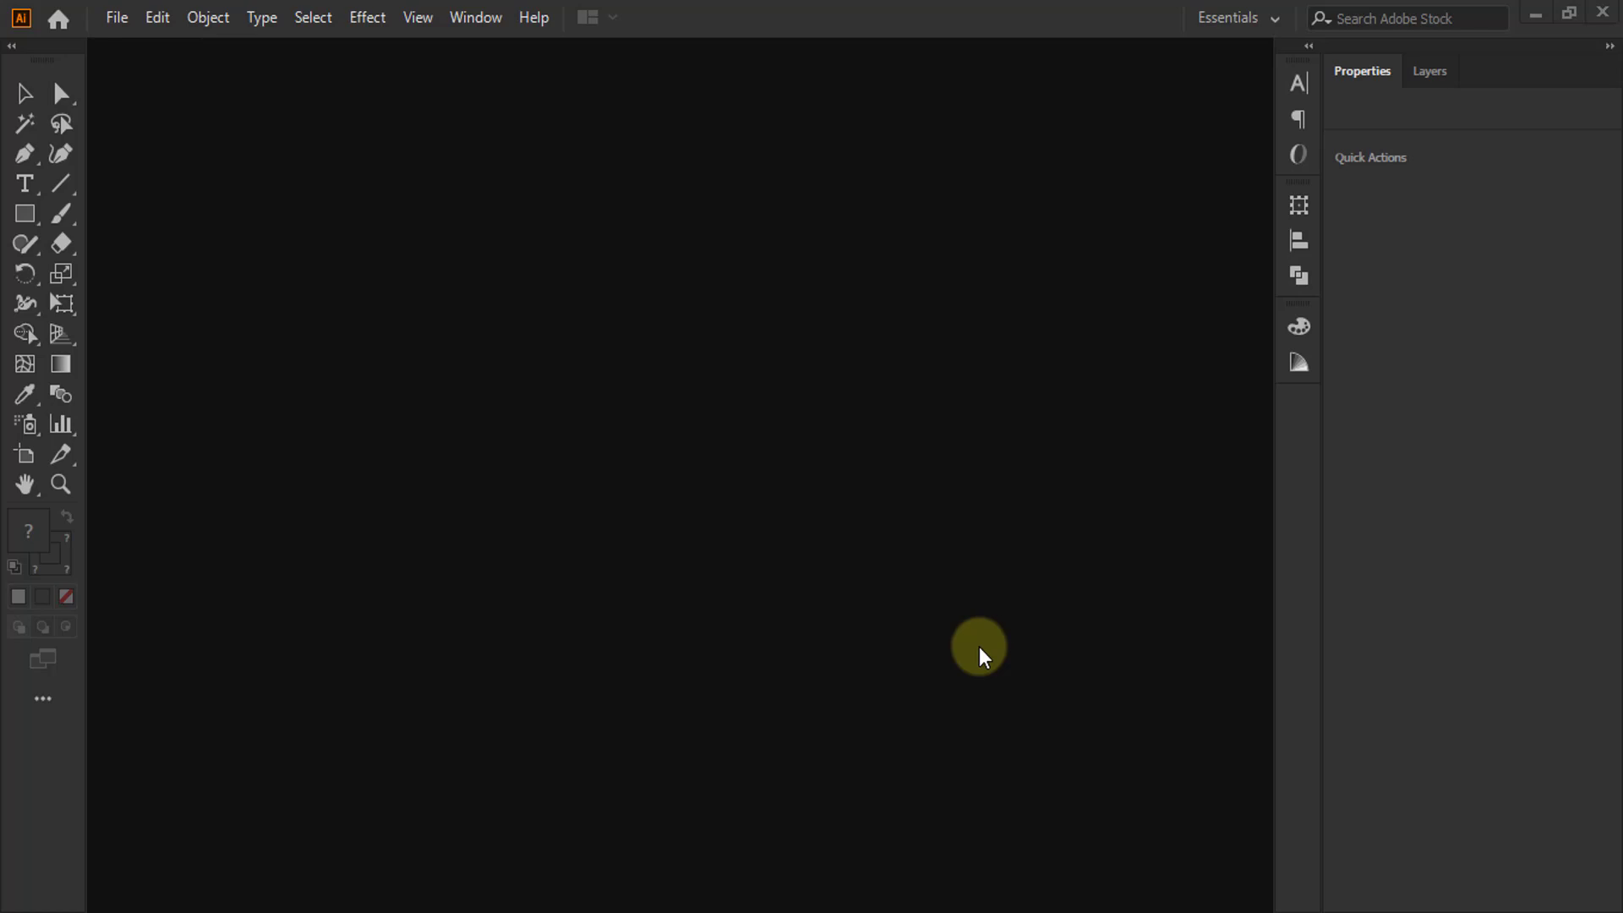
# Step: Start a new document from the A3 print preset
pyautogui.click(116, 16)
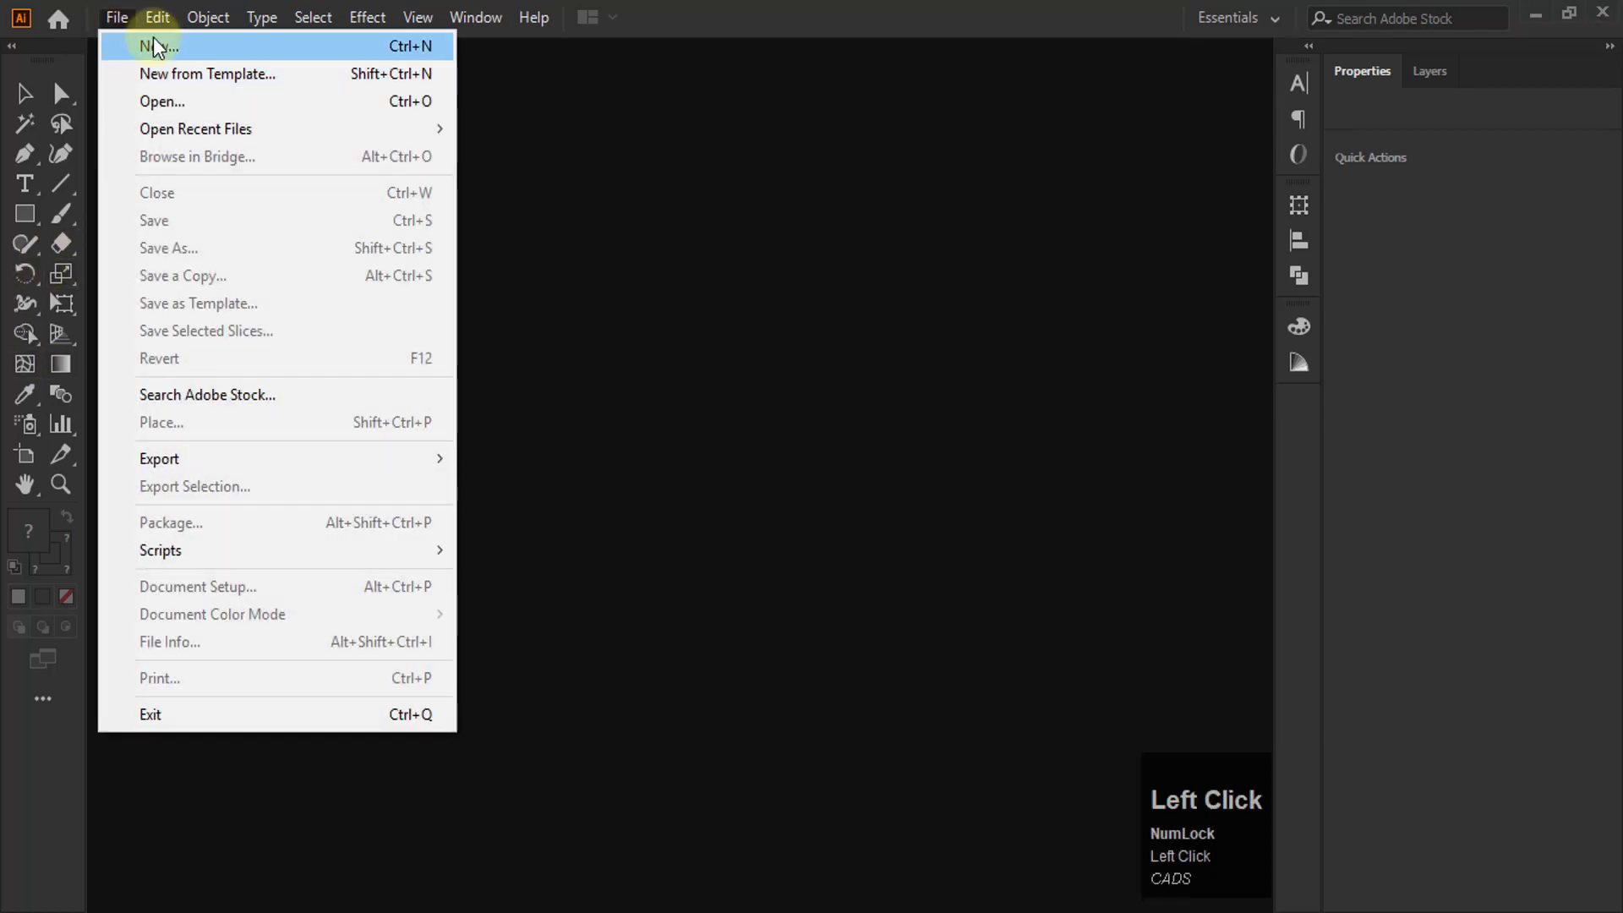
pyautogui.click(158, 47)
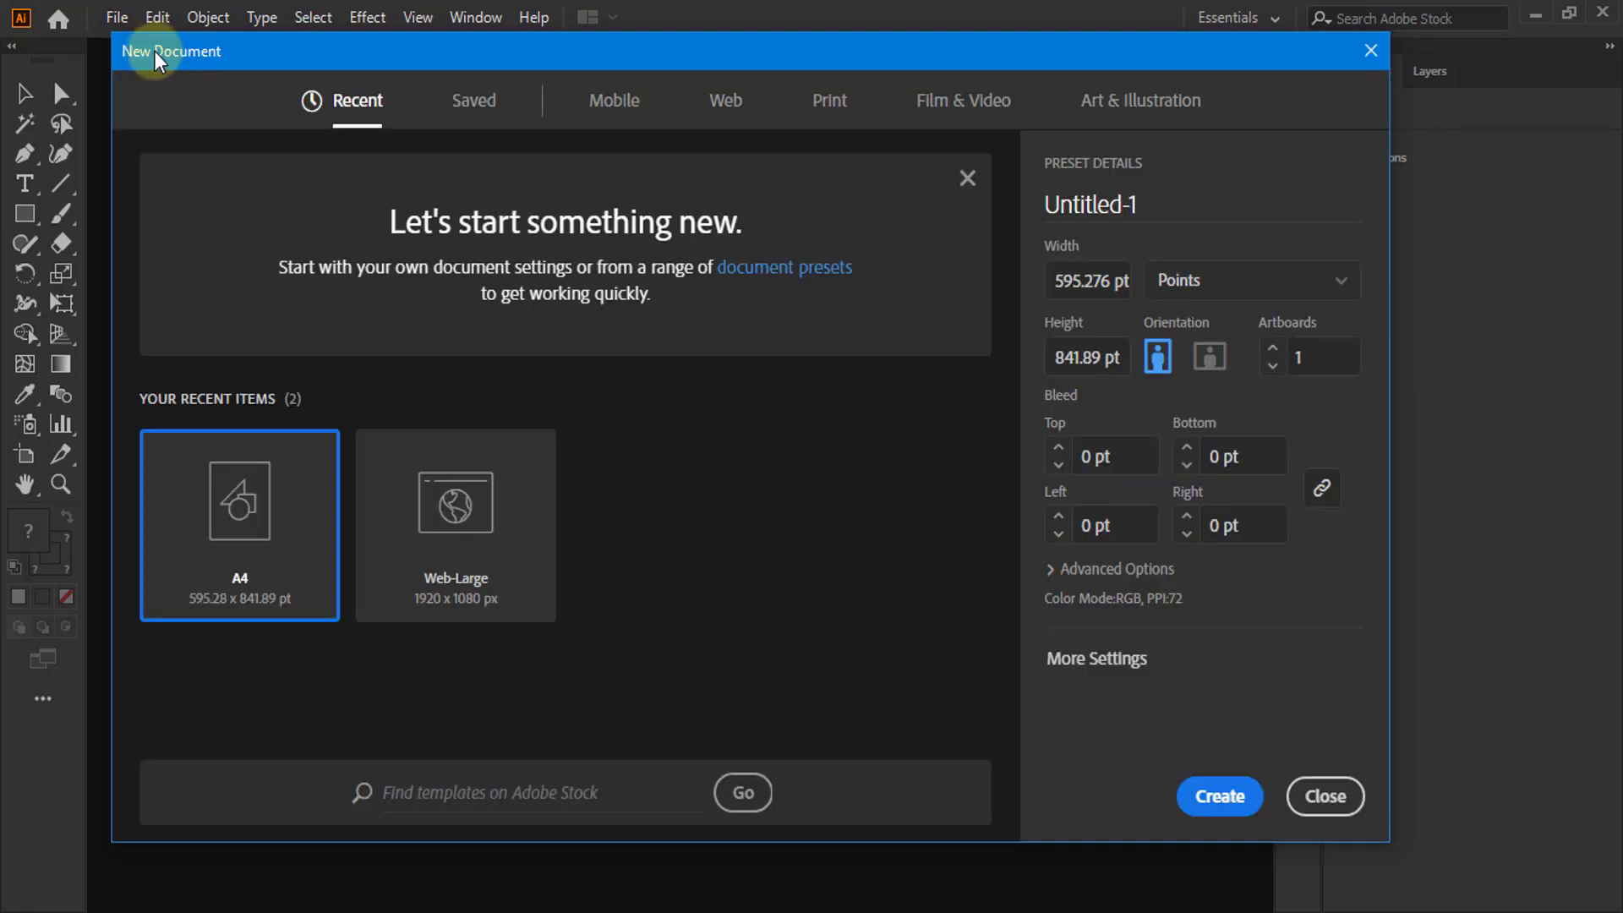
pyautogui.click(830, 98)
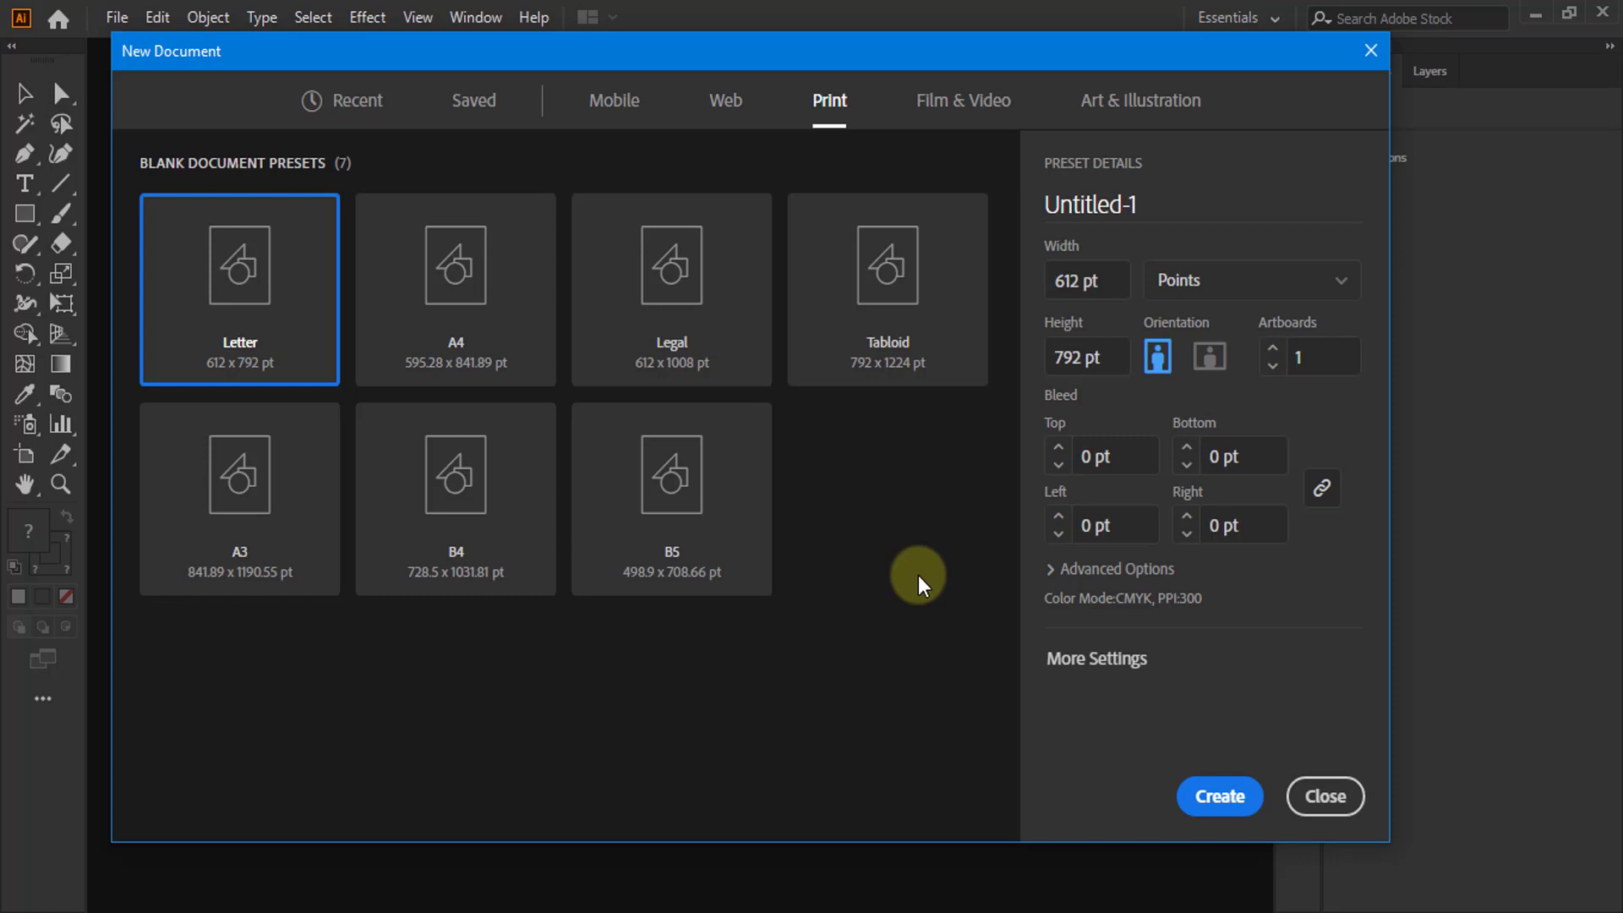
pyautogui.click(235, 471)
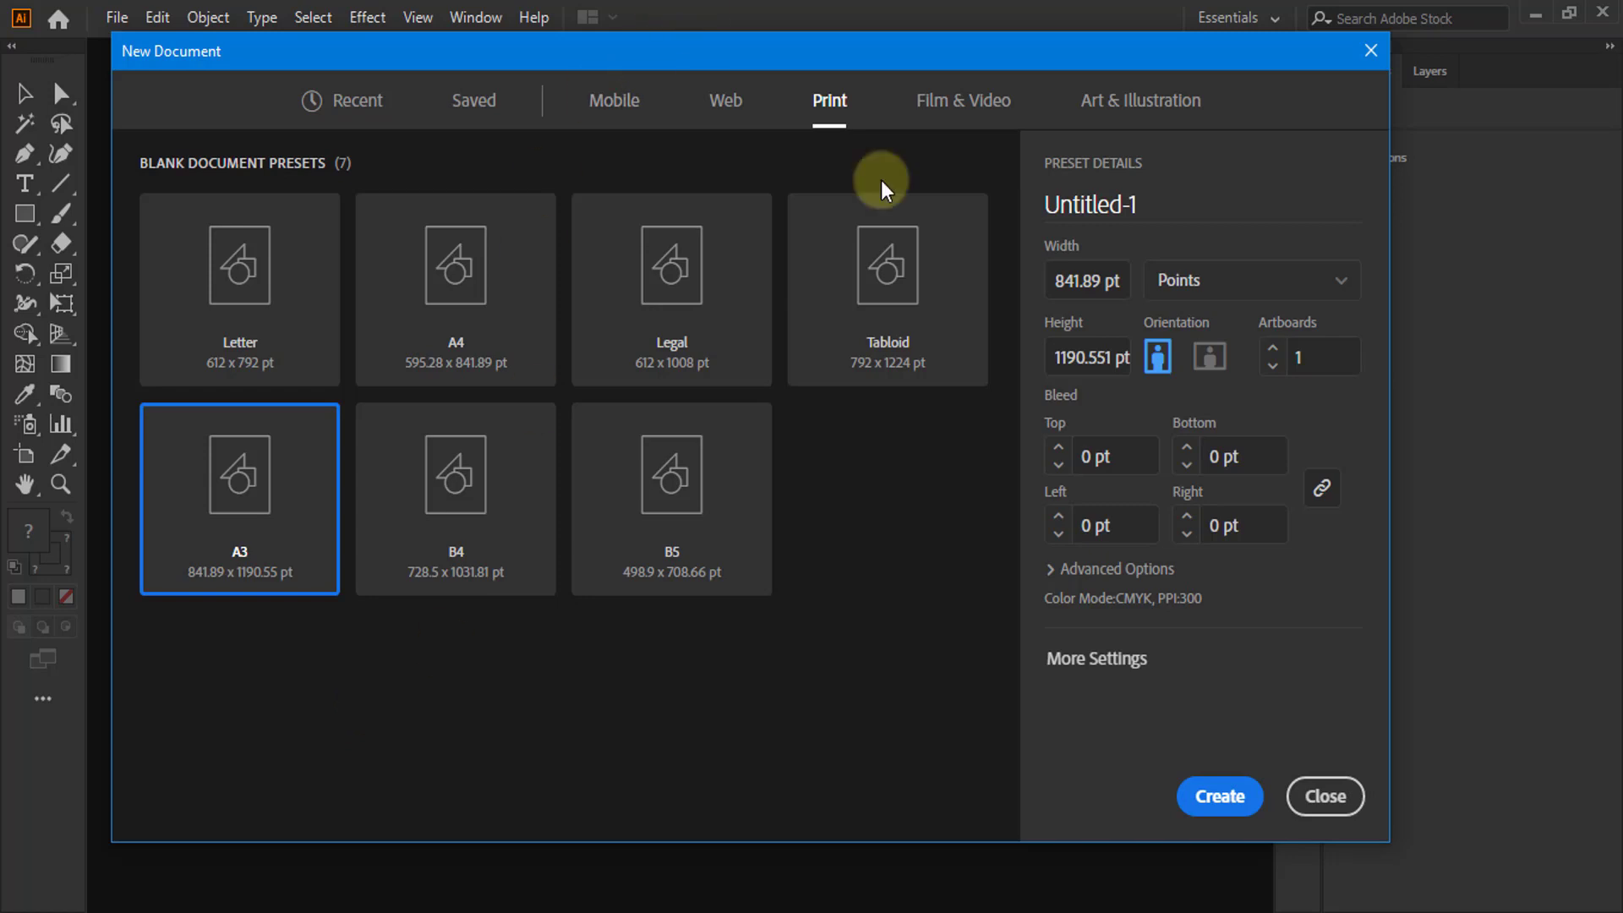
# Step: Name the new document "poster layout"
pyautogui.click(1143, 204)
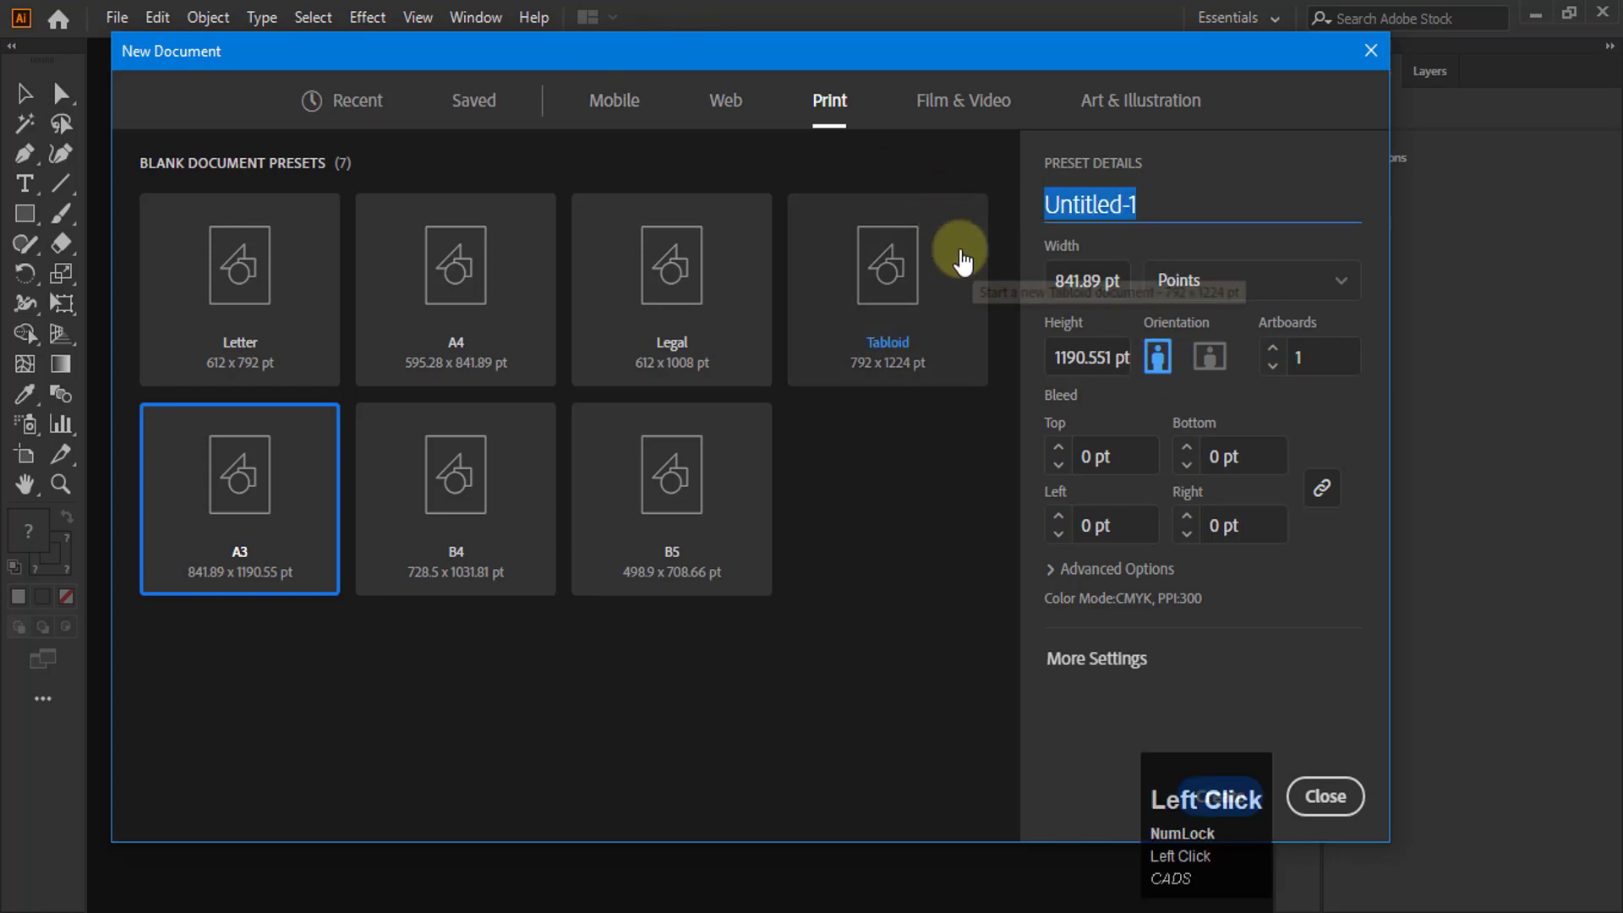
pyautogui.press('BackSpace')
pyautogui.write('post')
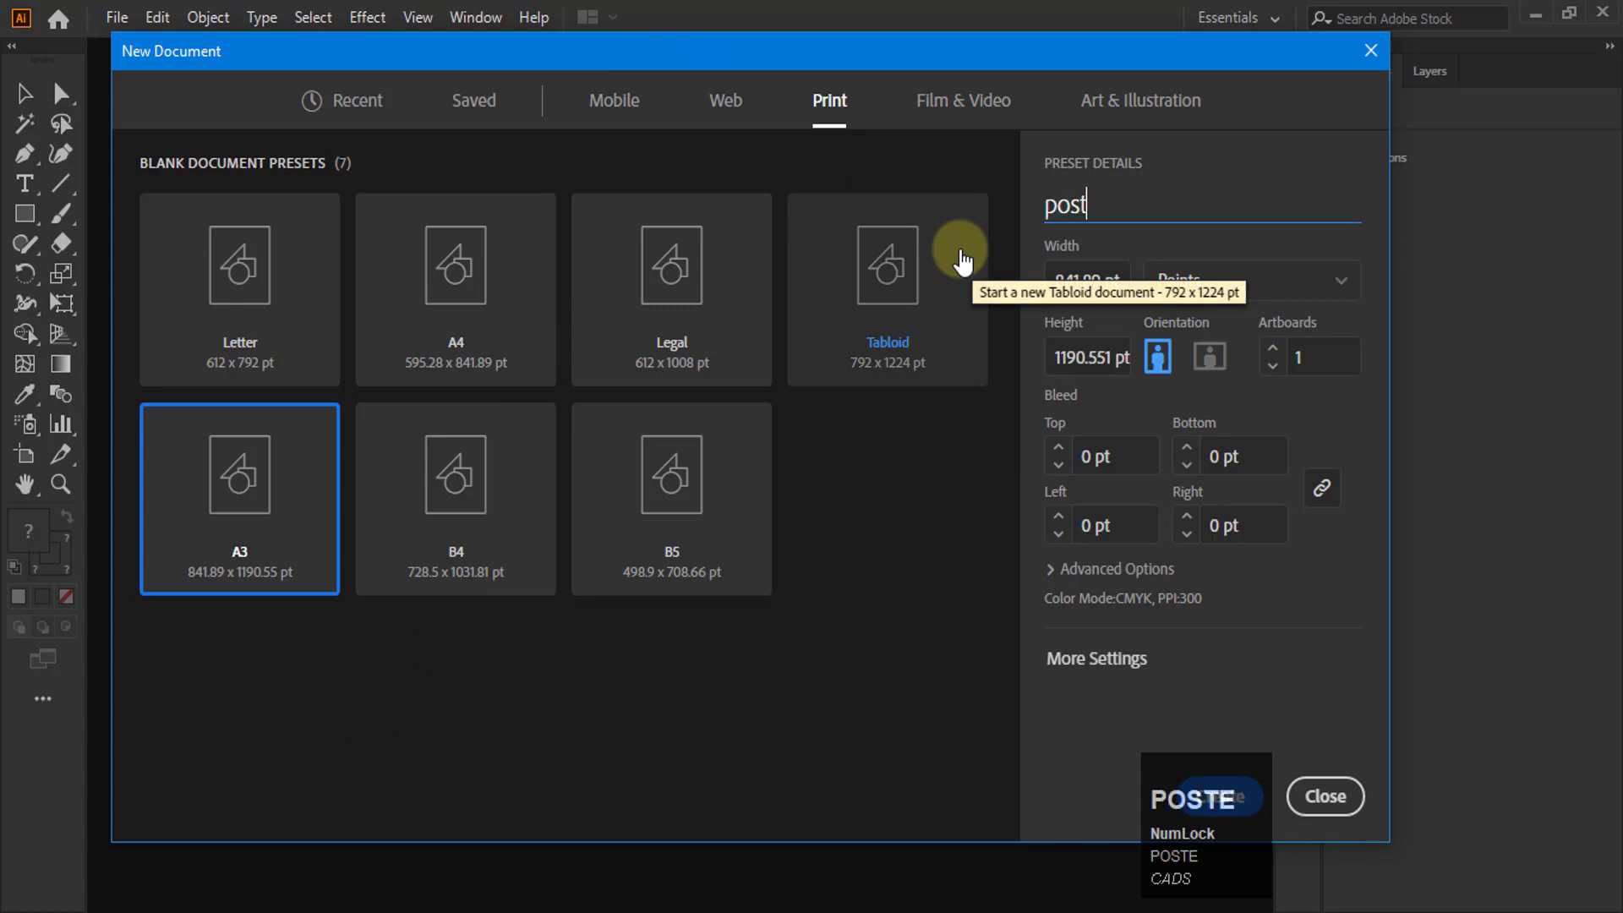
pyautogui.write('er layout')
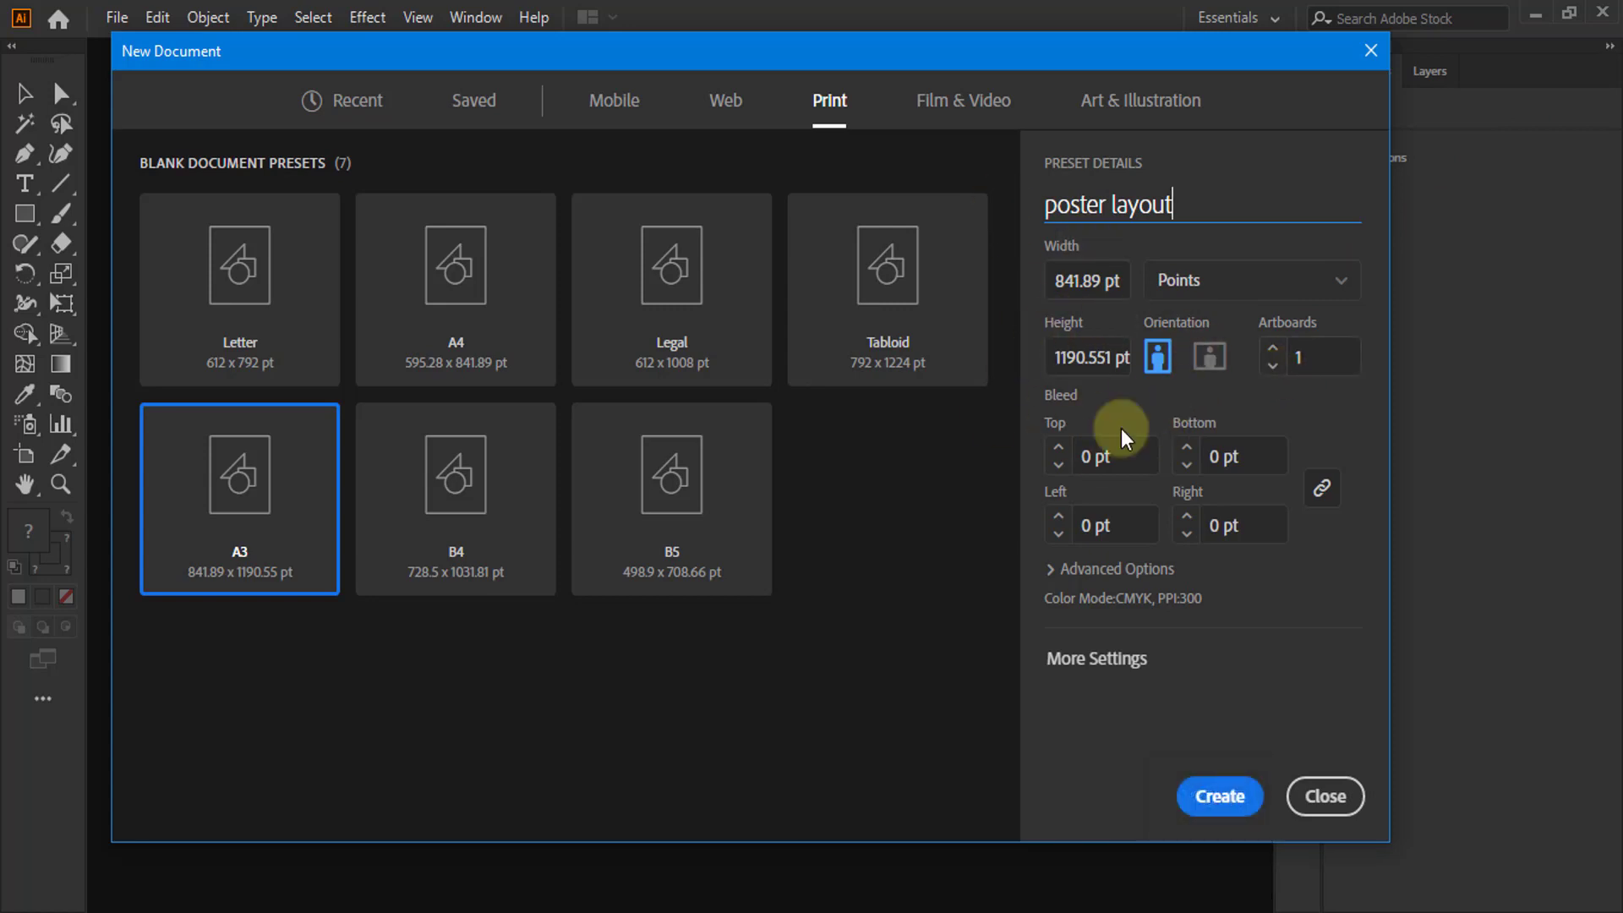
# Step: Set the document units to Millimeters, expand the advanced options and create the document
pyautogui.click(1340, 282)
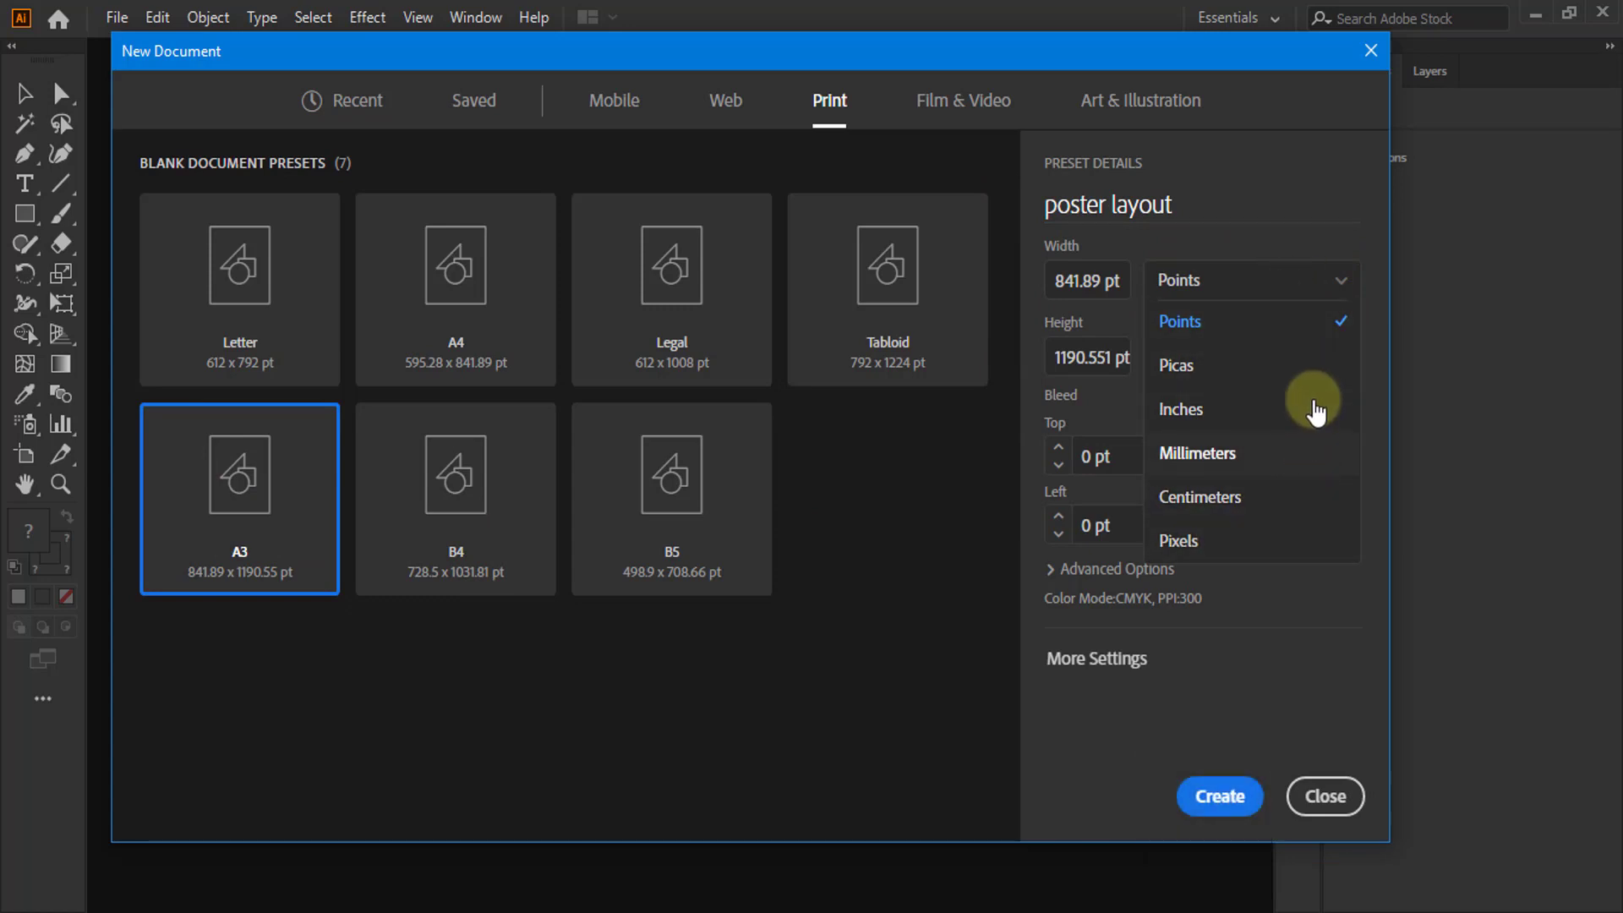
pyautogui.click(1197, 456)
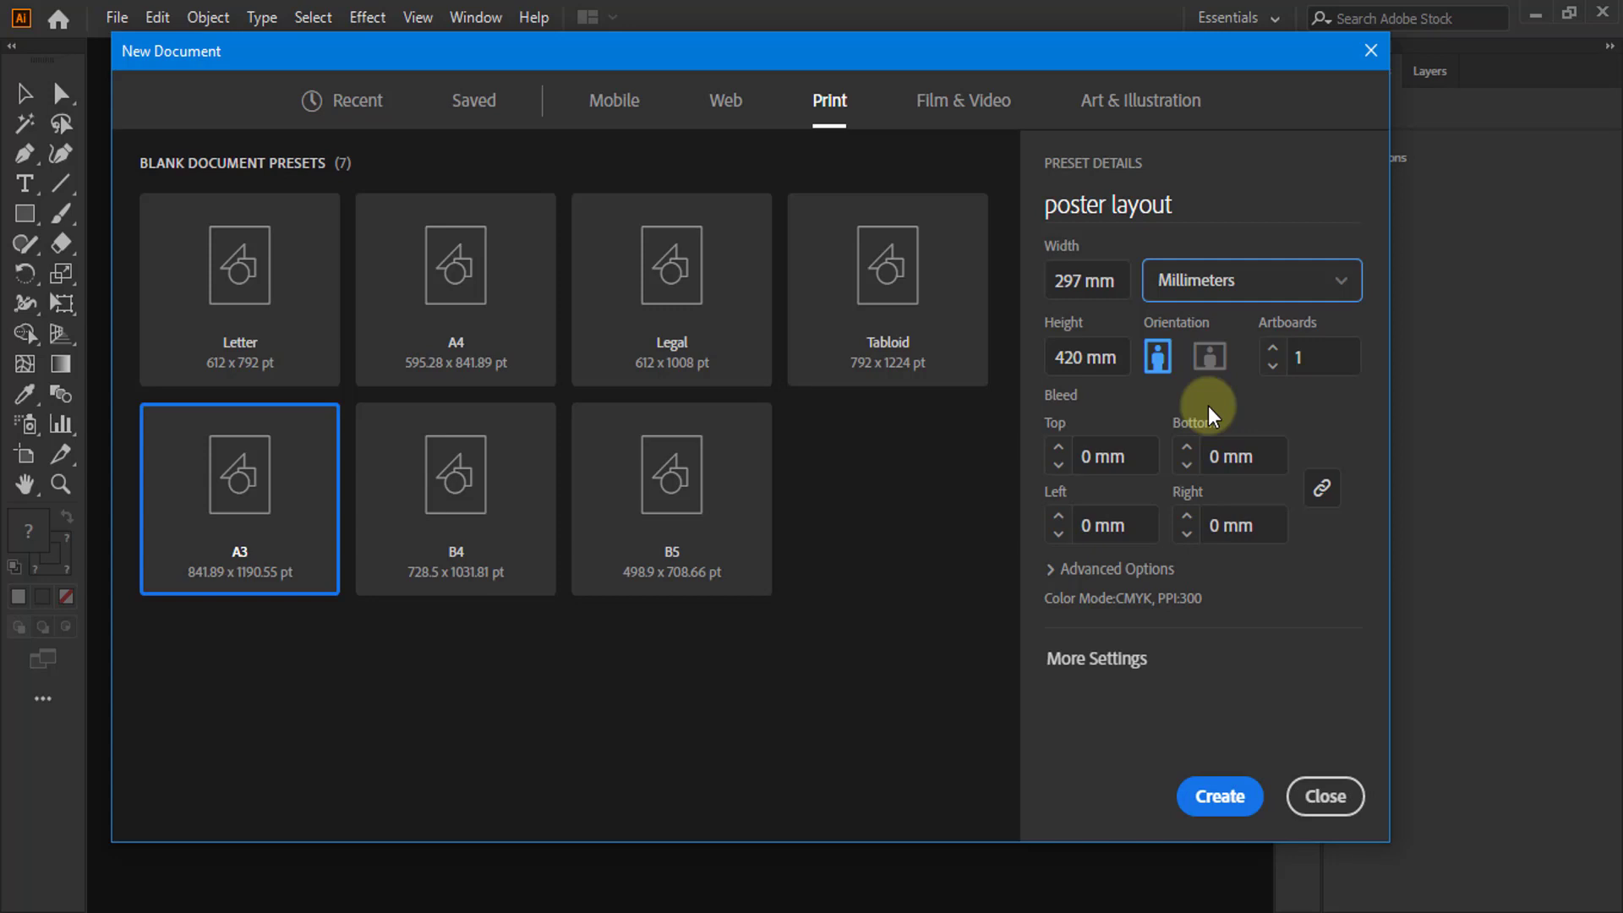
pyautogui.click(1050, 569)
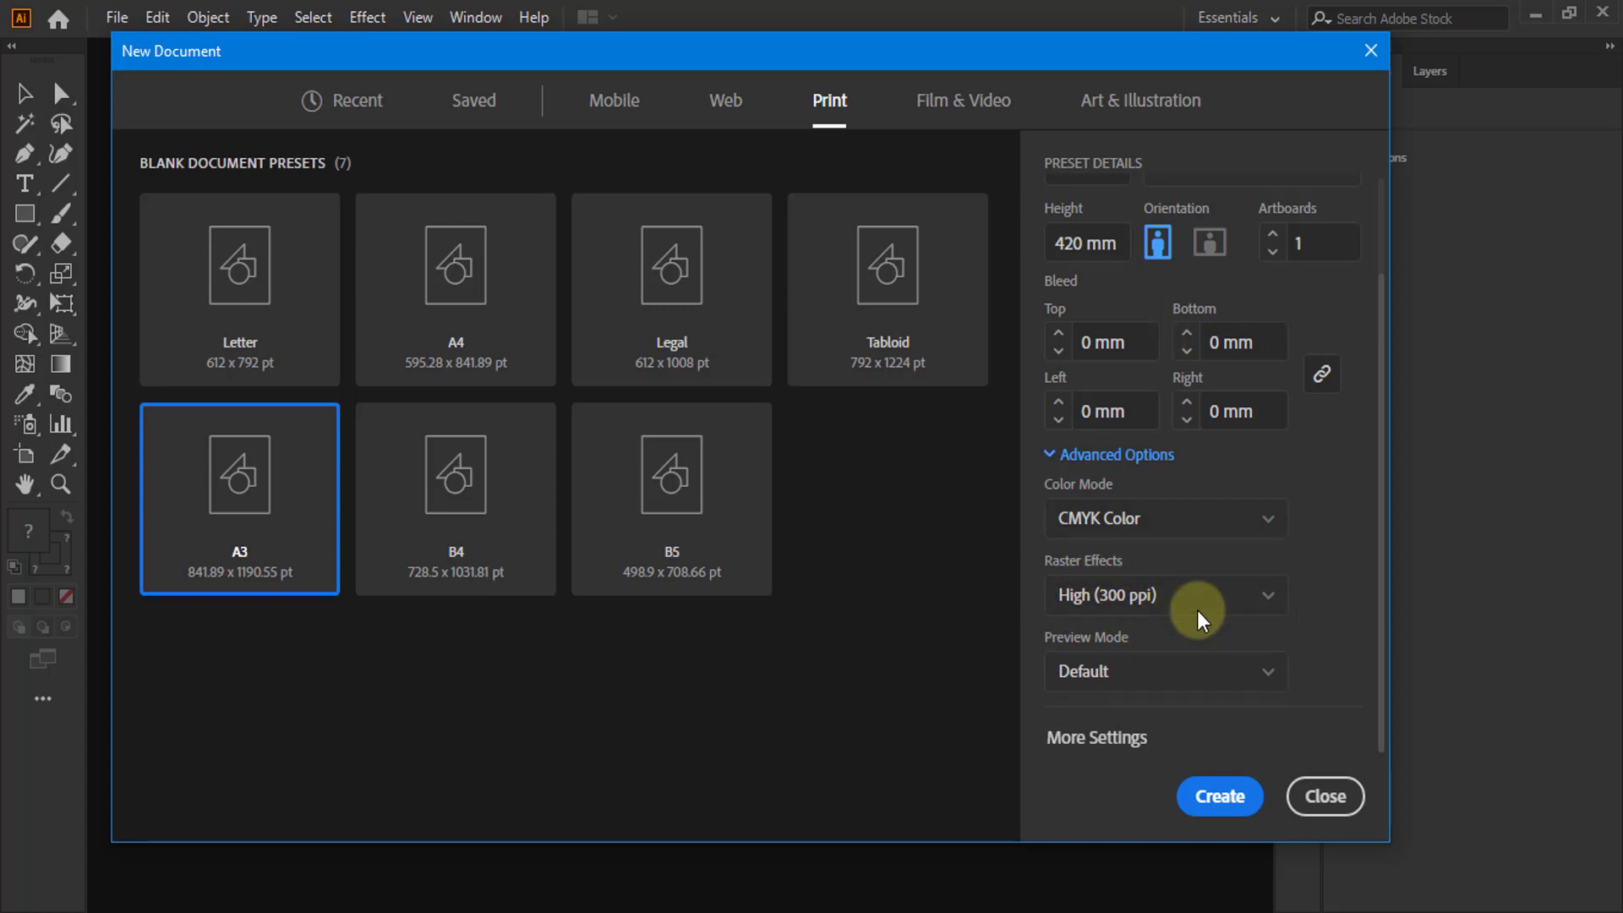
pyautogui.click(1241, 799)
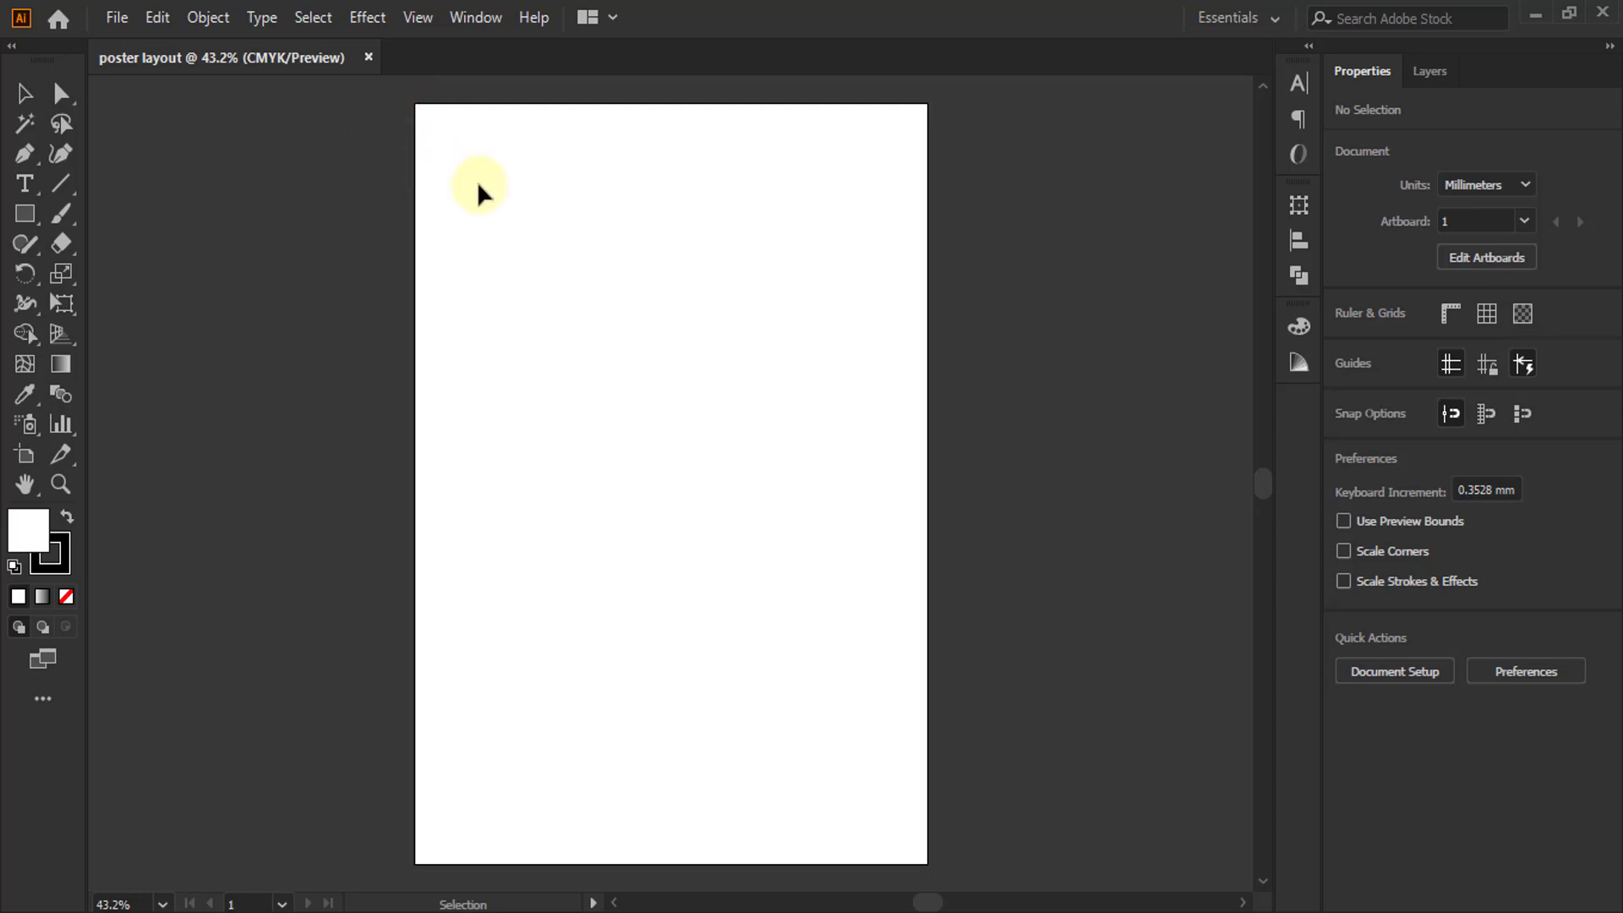
# Step: Draw a 297 × 420 mm rectangle covering the whole artboard and remove its stroke
pyautogui.press('v')
pyautogui.click(26, 215)
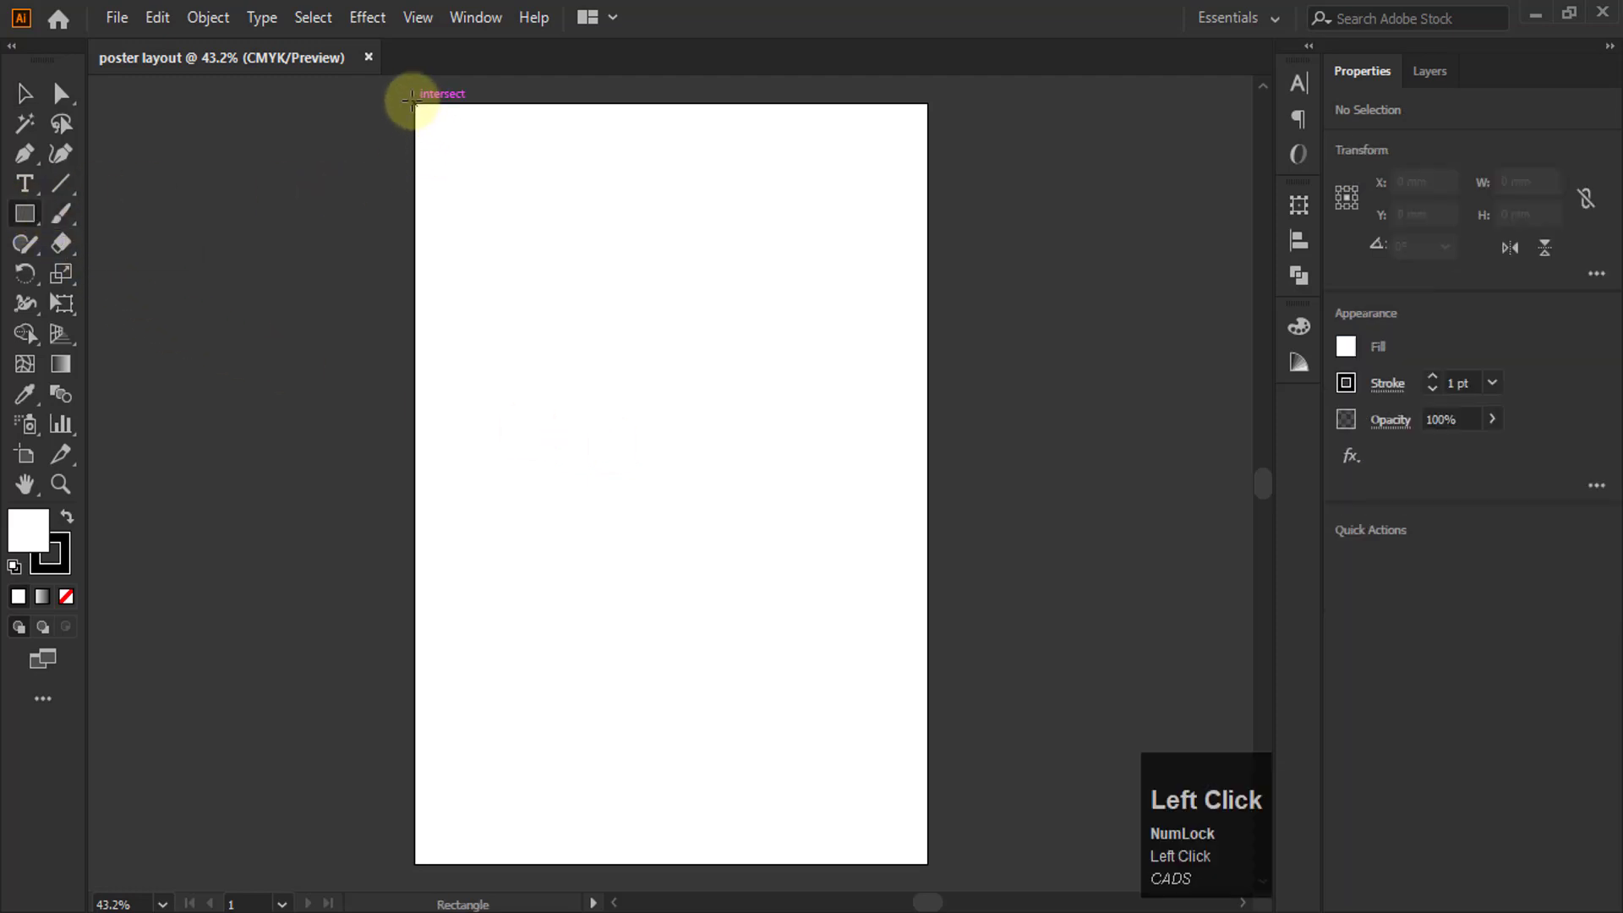
pyautogui.moveTo(410, 101); pyautogui.dragTo(928, 863)
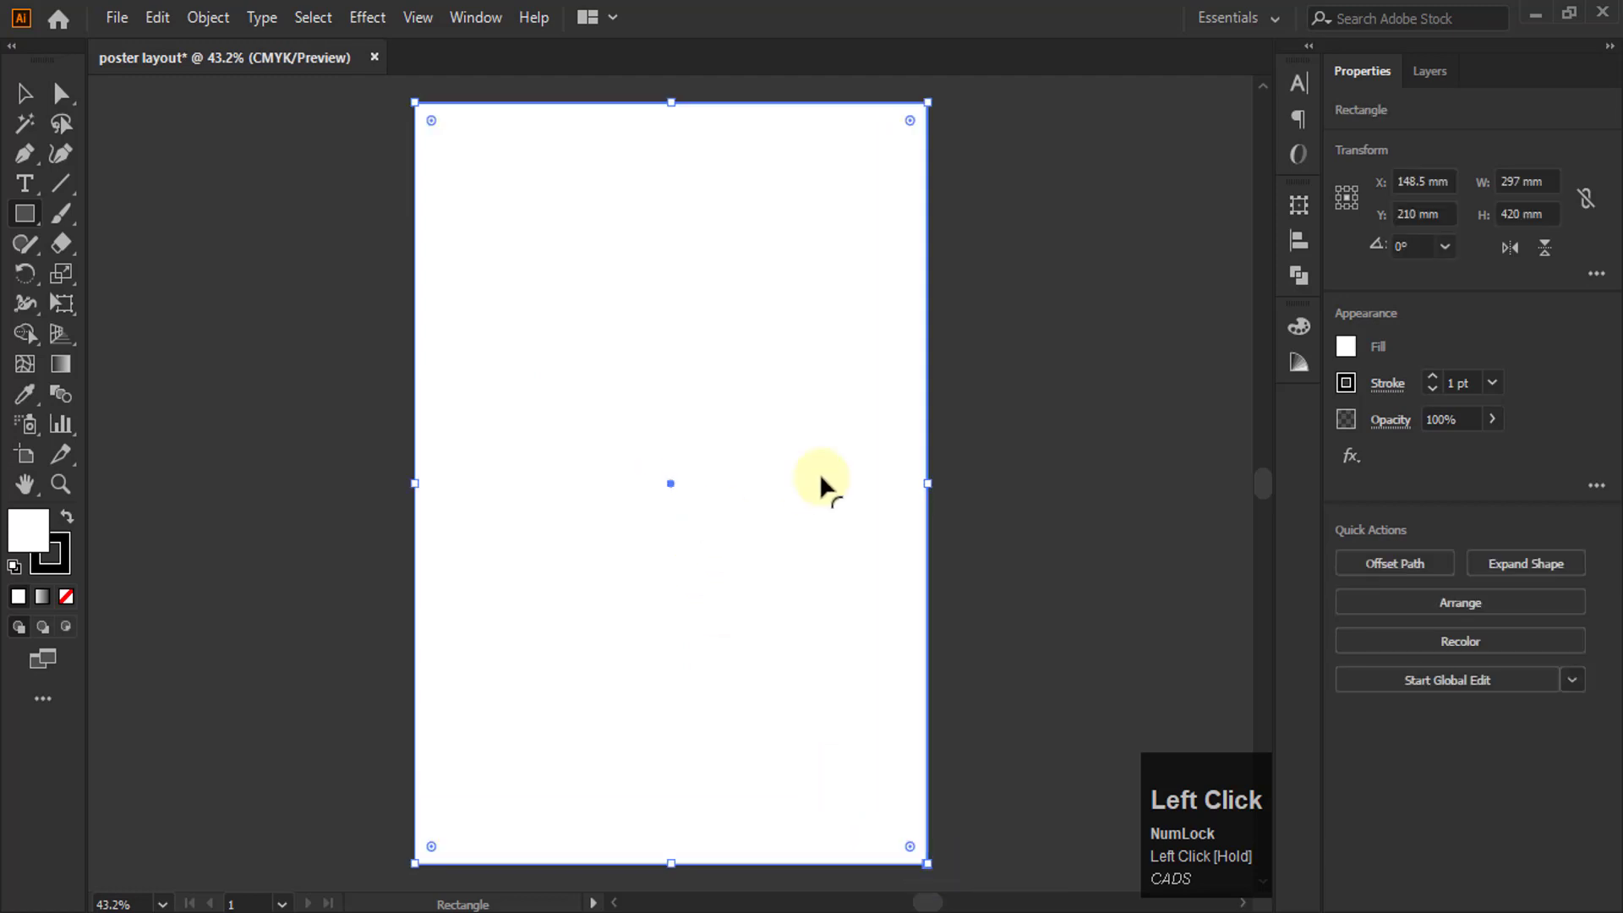
pyautogui.click(55, 573)
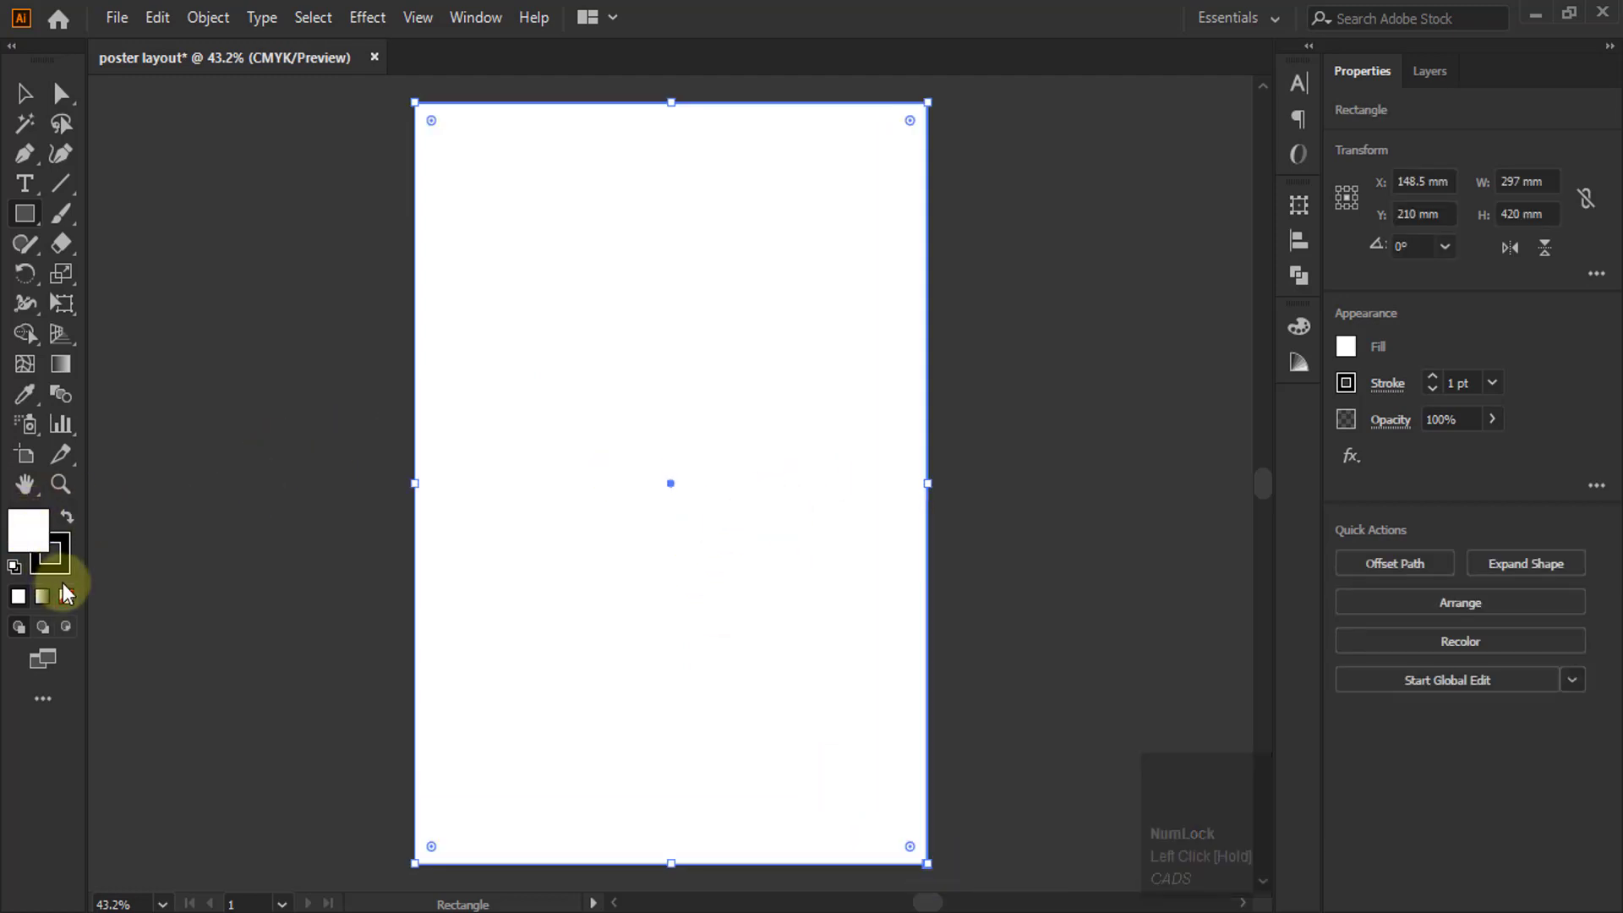
pyautogui.click(62, 590)
# Step: Fill the rectangle with a green from the colour spectrum and increase its cyan component
pyautogui.click(27, 526)
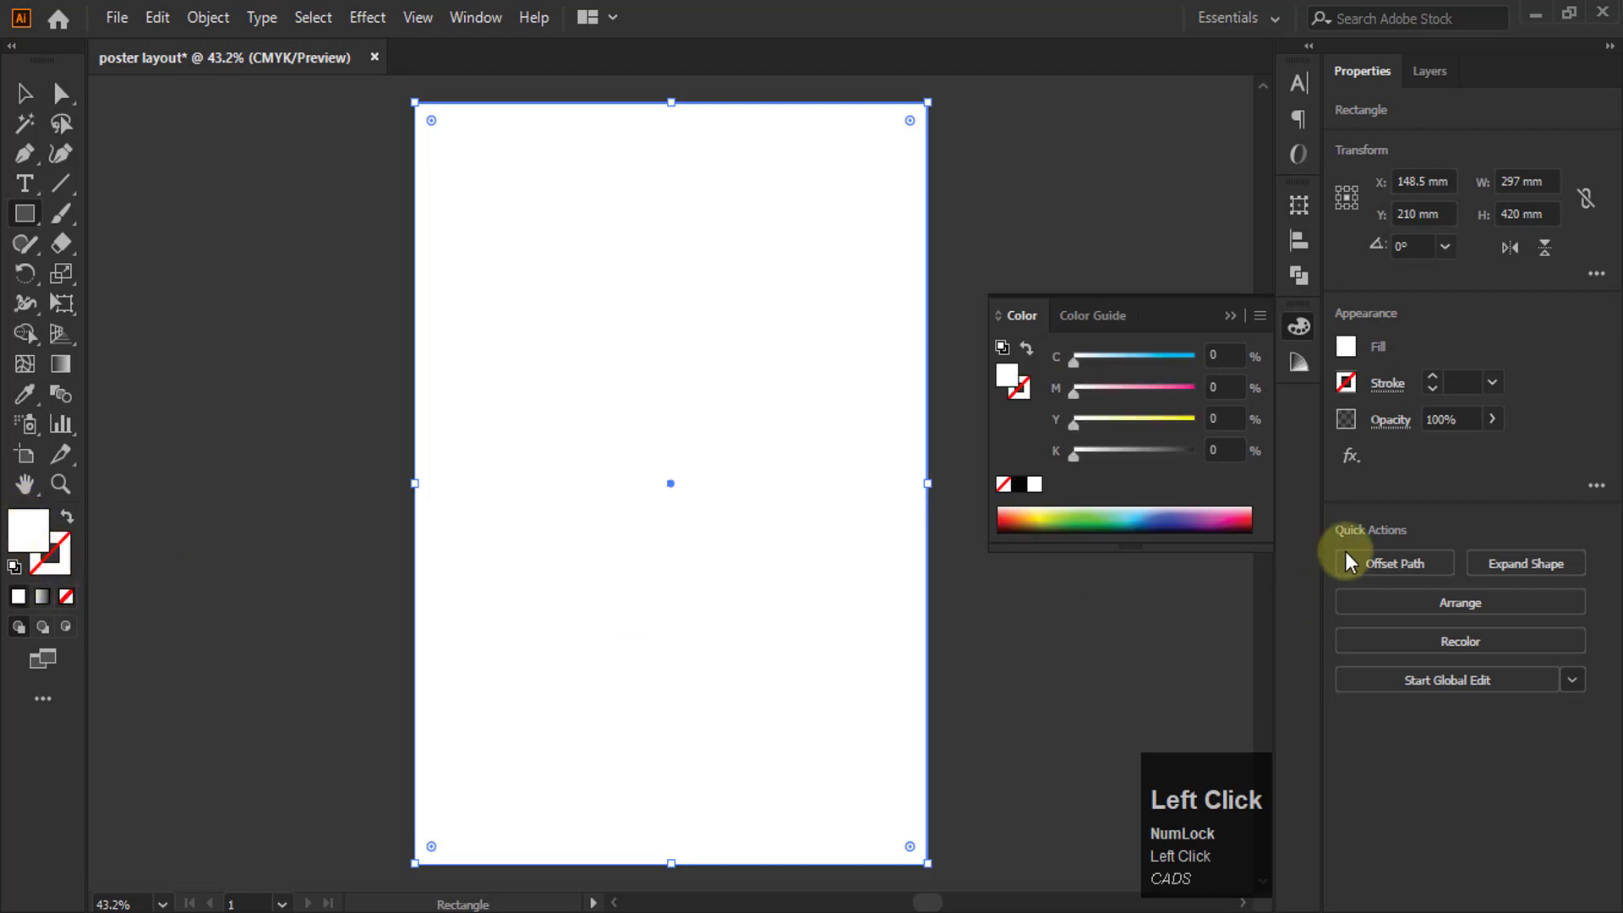
pyautogui.click(1115, 508)
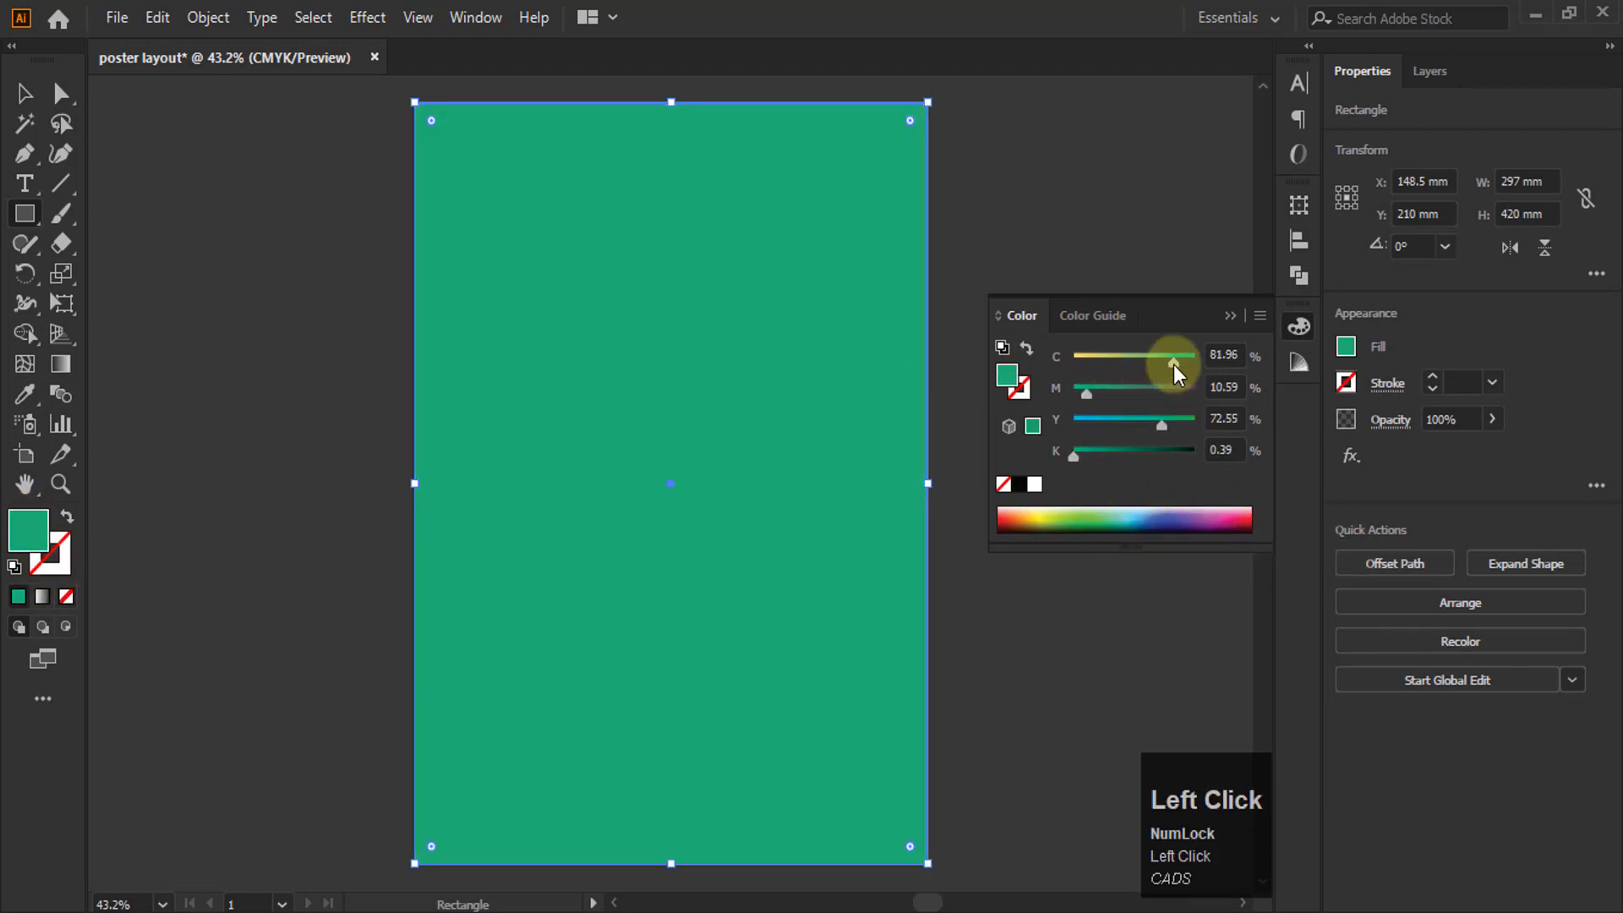
pyautogui.moveTo(1172, 363); pyautogui.dragTo(1270, 322)
pyautogui.click(1230, 316)
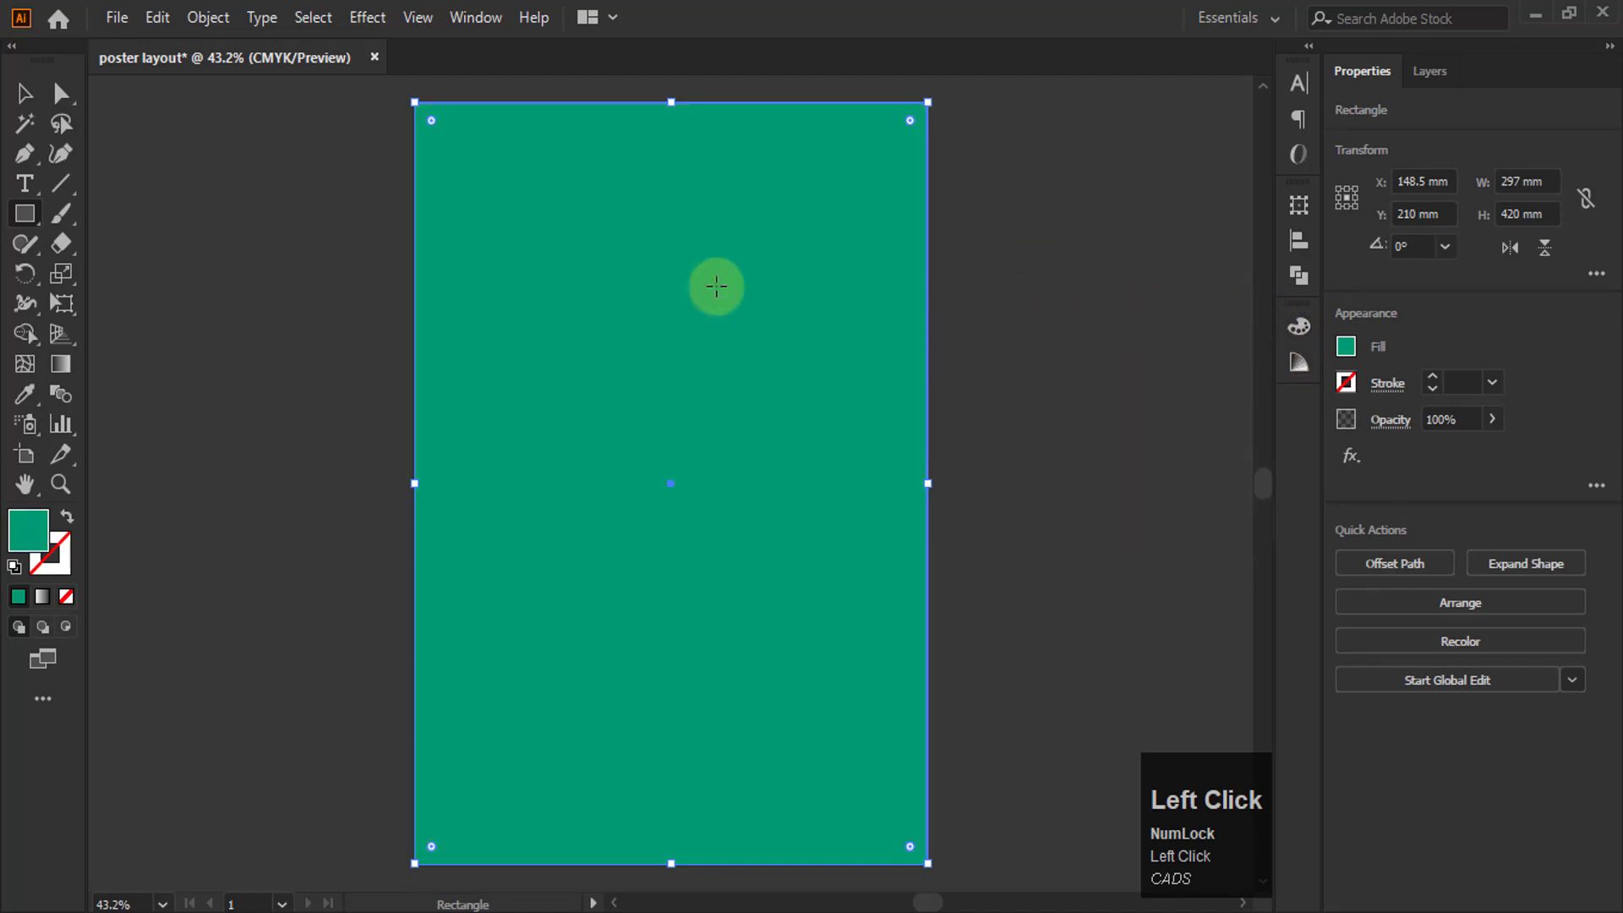
# Step: Show the rulers and place guides at 0 mm along the artboard's left and top edges
pyautogui.click(24, 93)
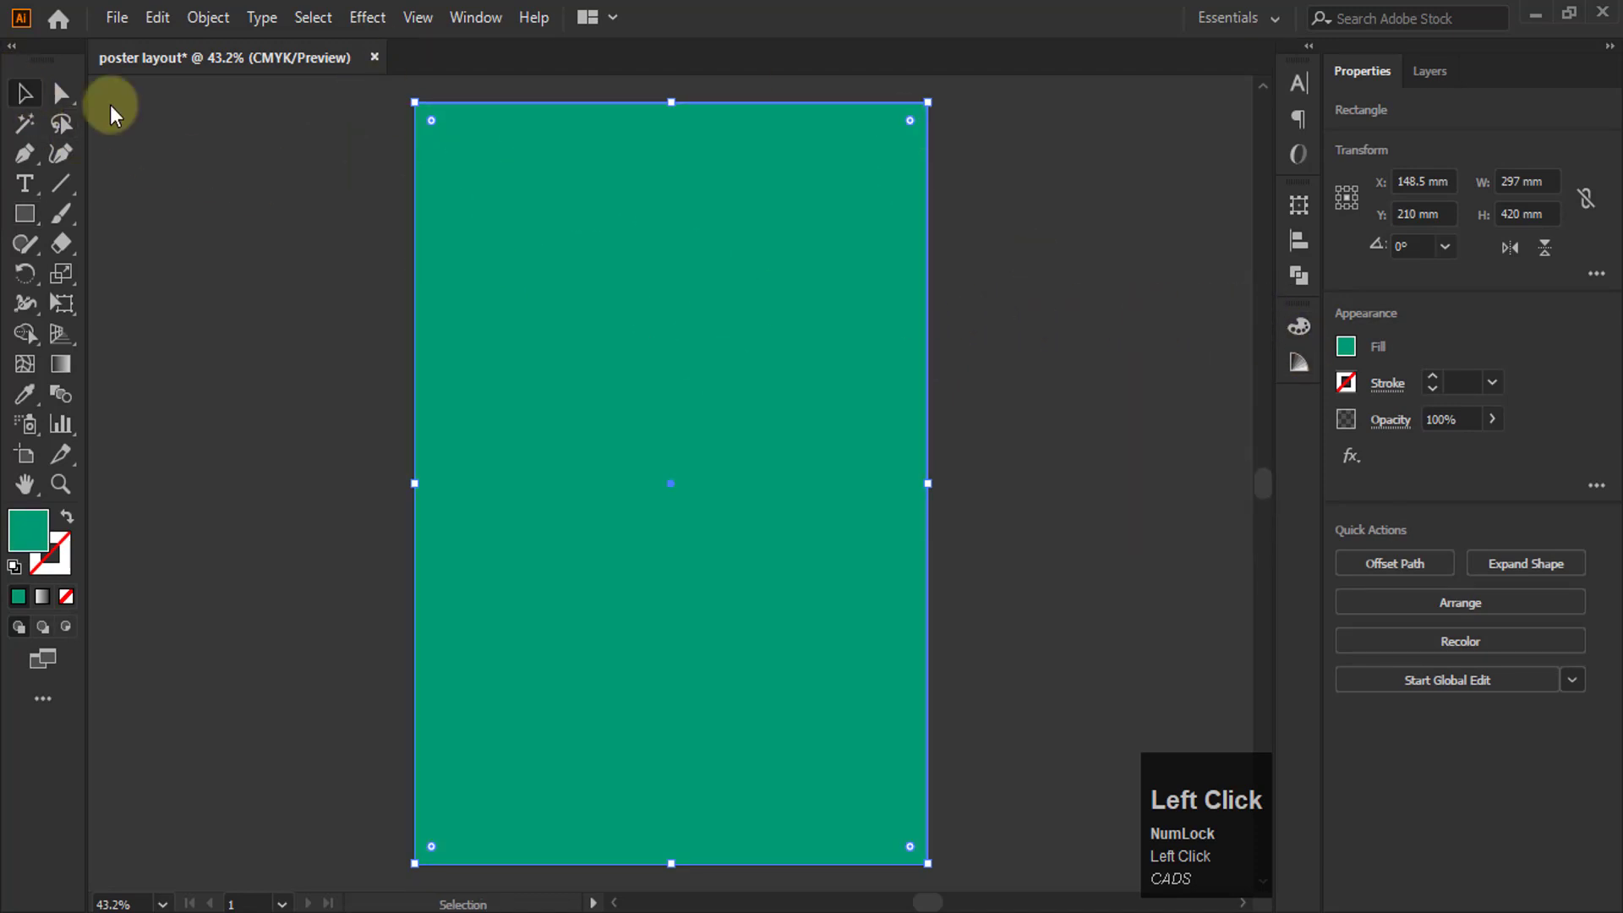
pyautogui.scroll(3, 900, 640)
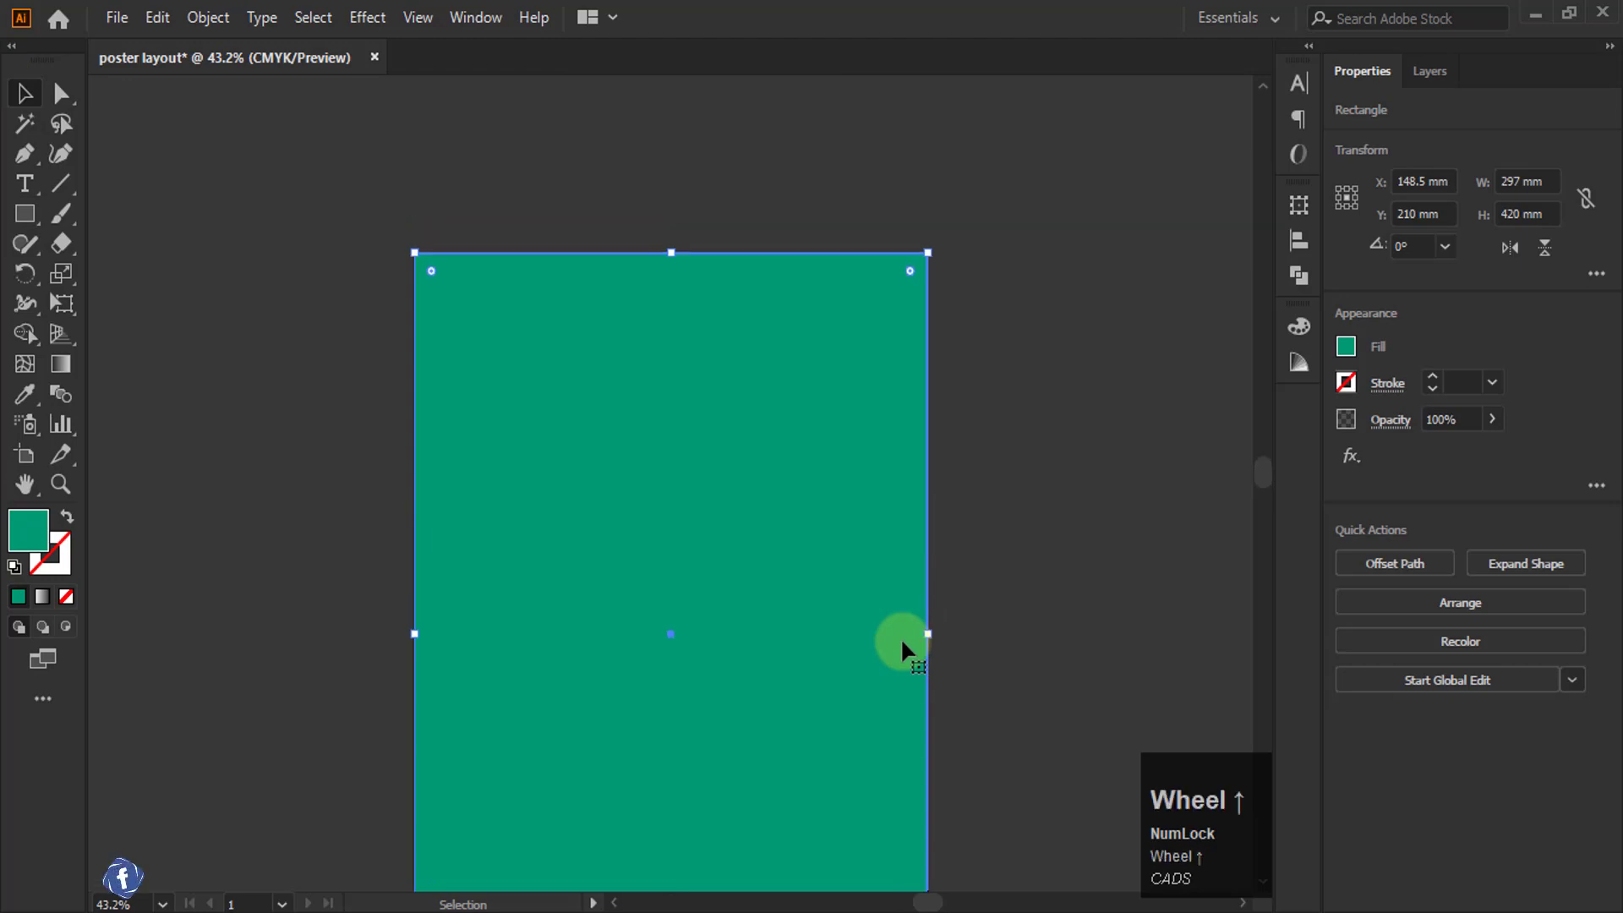
pyautogui.keyDown('alt'); pyautogui.scroll(7, 409, 237); pyautogui.keyUp('alt')
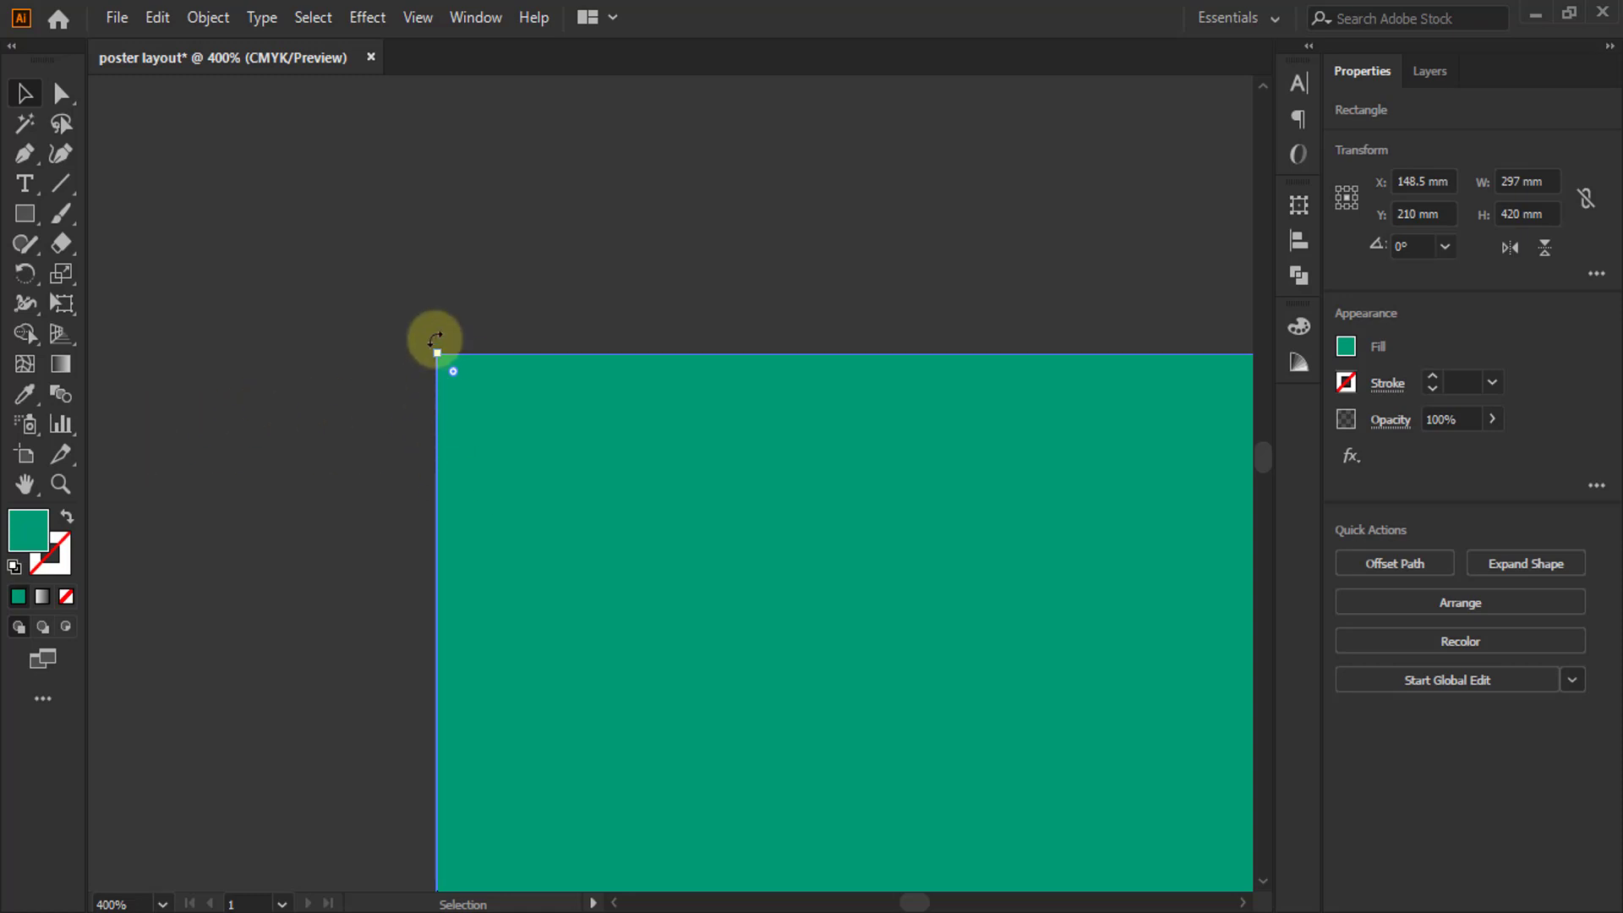
pyautogui.scroll(1, 434, 392)
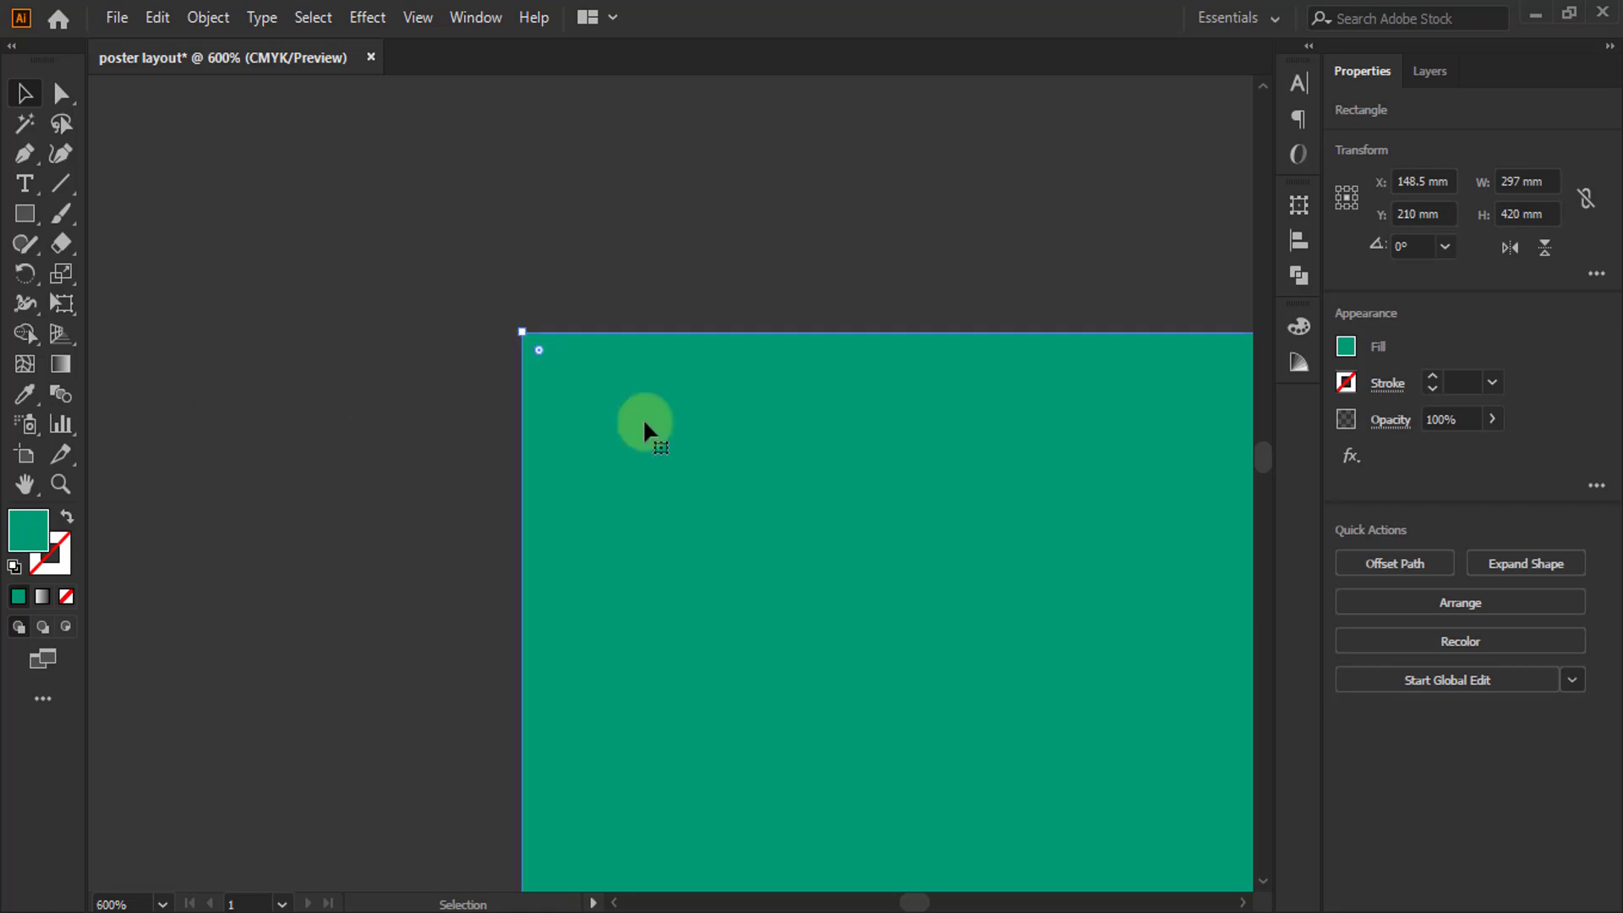
pyautogui.hotkey('ctrl', 'r')
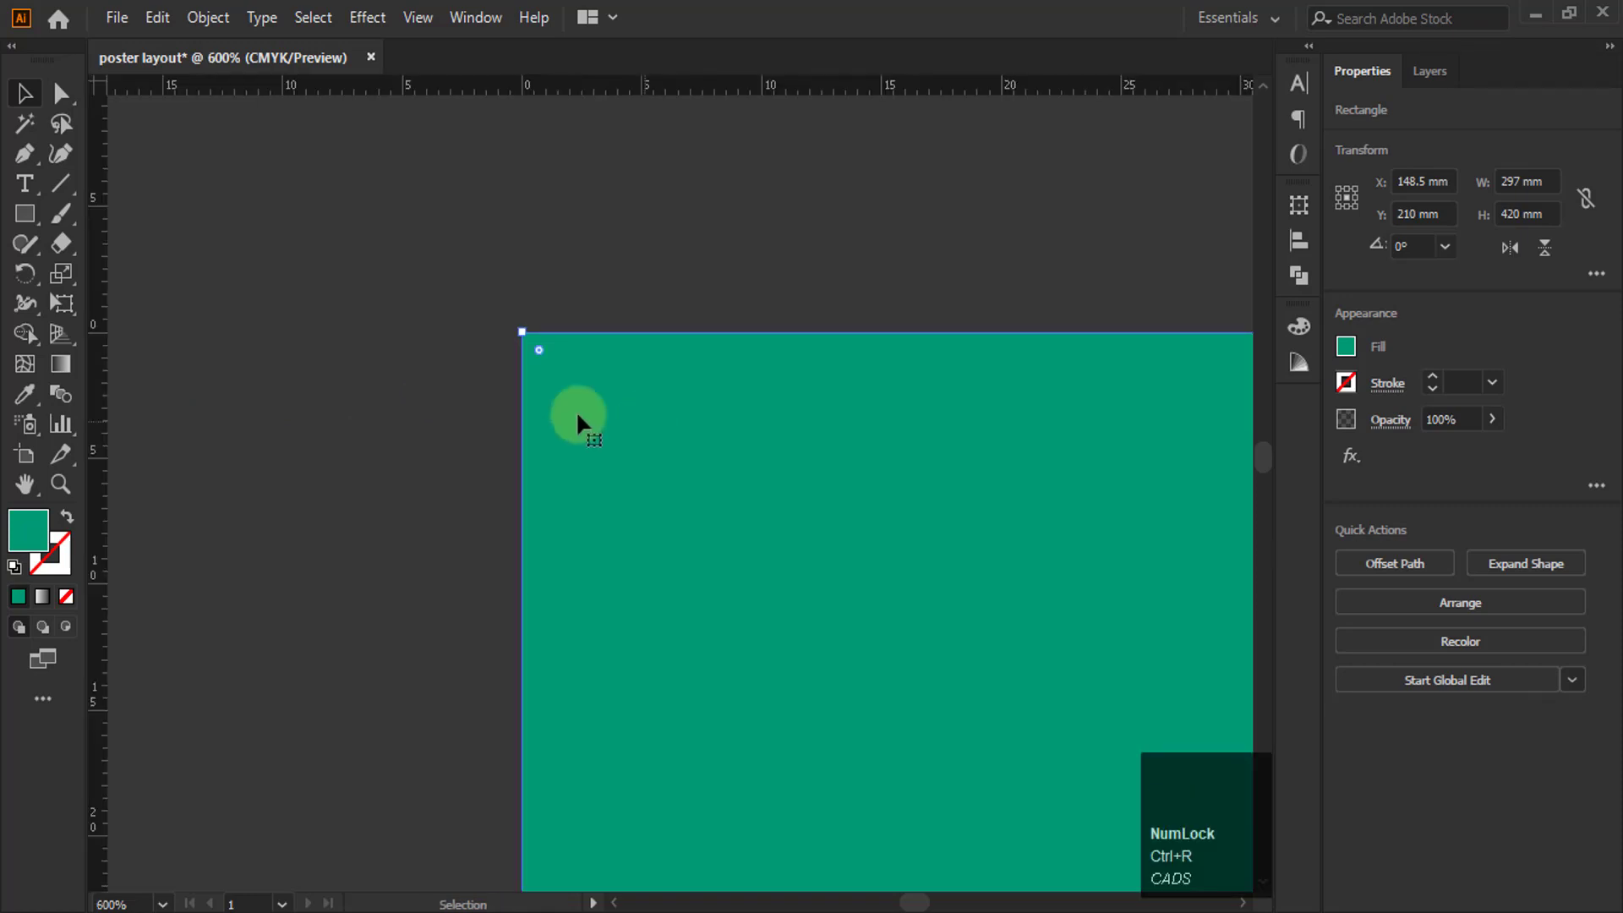
pyautogui.moveTo(108, 408); pyautogui.dragTo(521, 332)
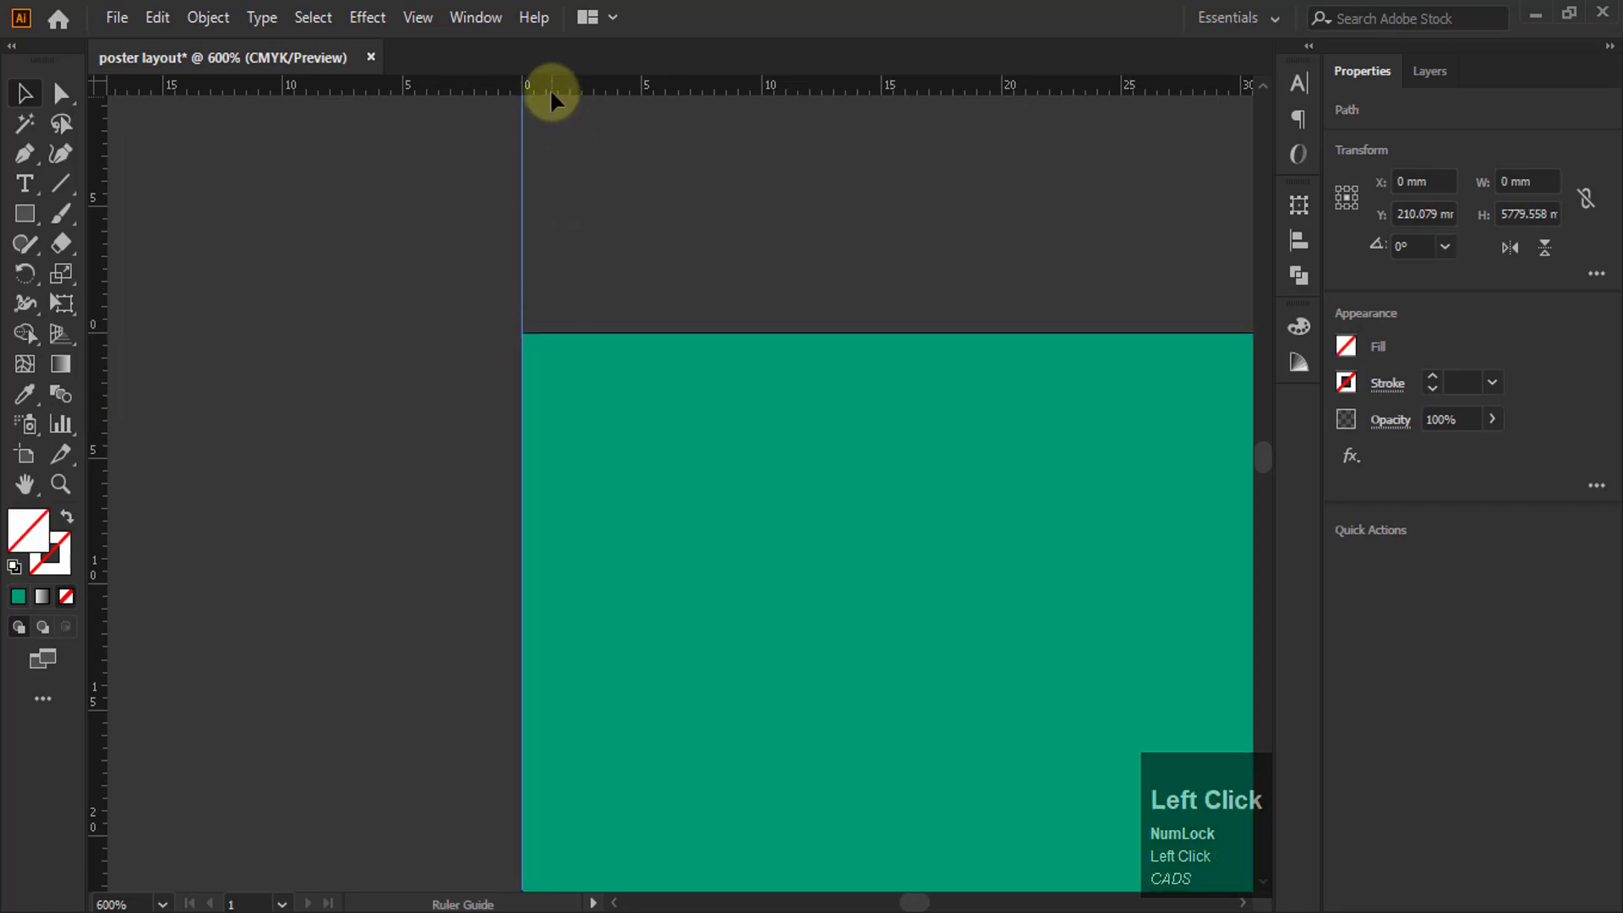
pyautogui.moveTo(549, 87); pyautogui.dragTo(525, 332)
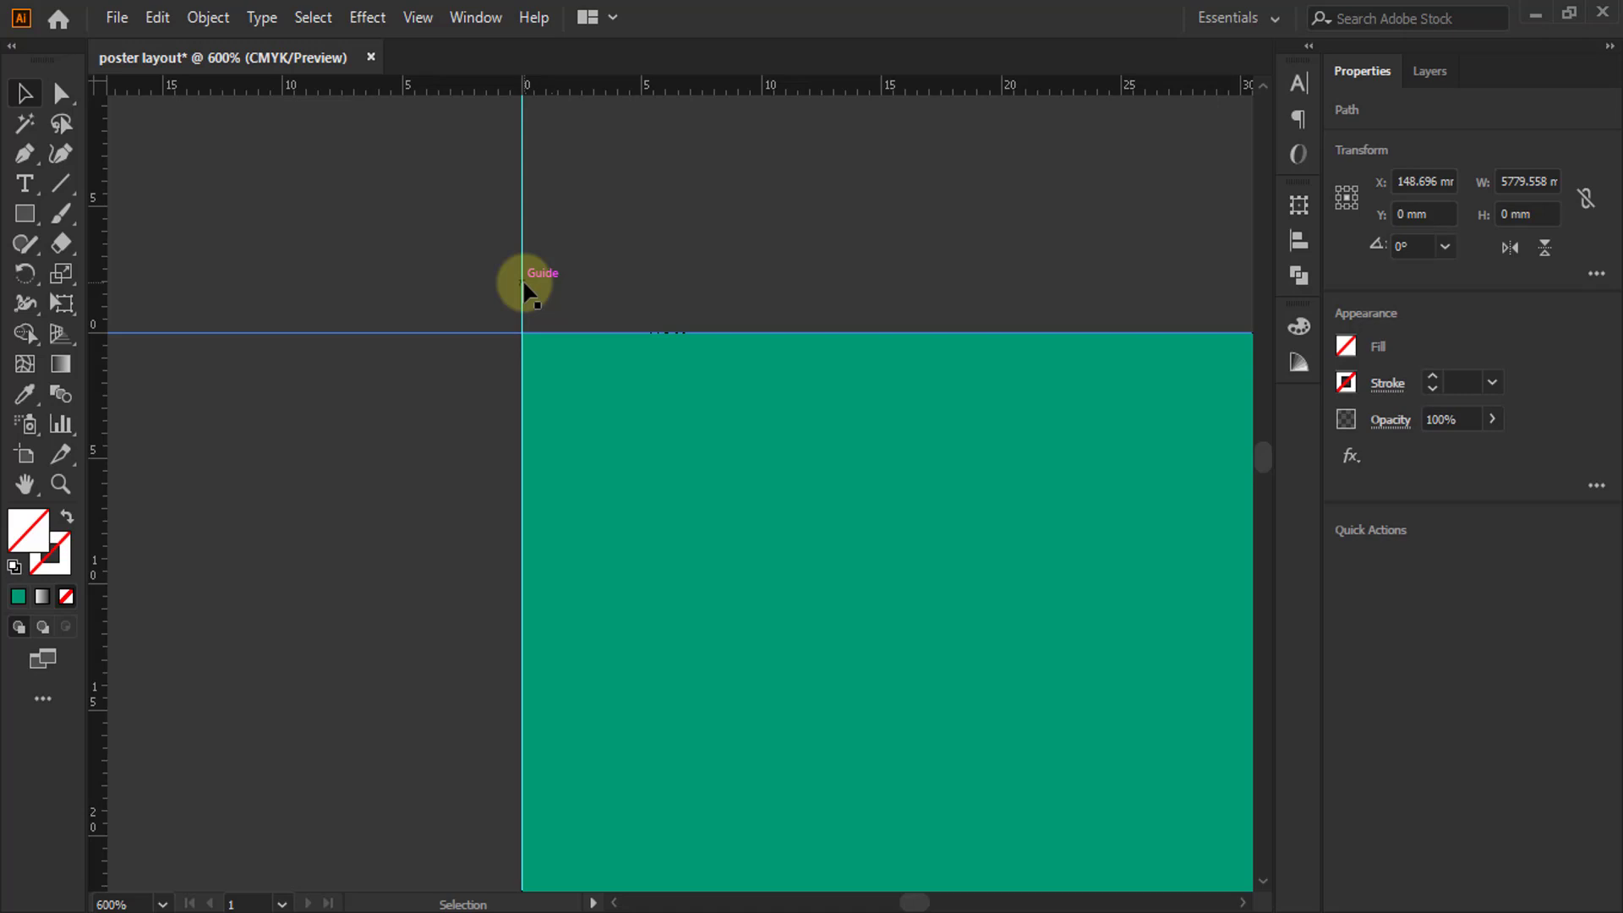
# Step: Place a horizontal guide on the artboard's bottom edge at 420 mm and a vertical guide on its right edge at 297 mm
pyautogui.hotkey('ctrl', '0')
pyautogui.moveTo(841, 83); pyautogui.dragTo(845, 707)
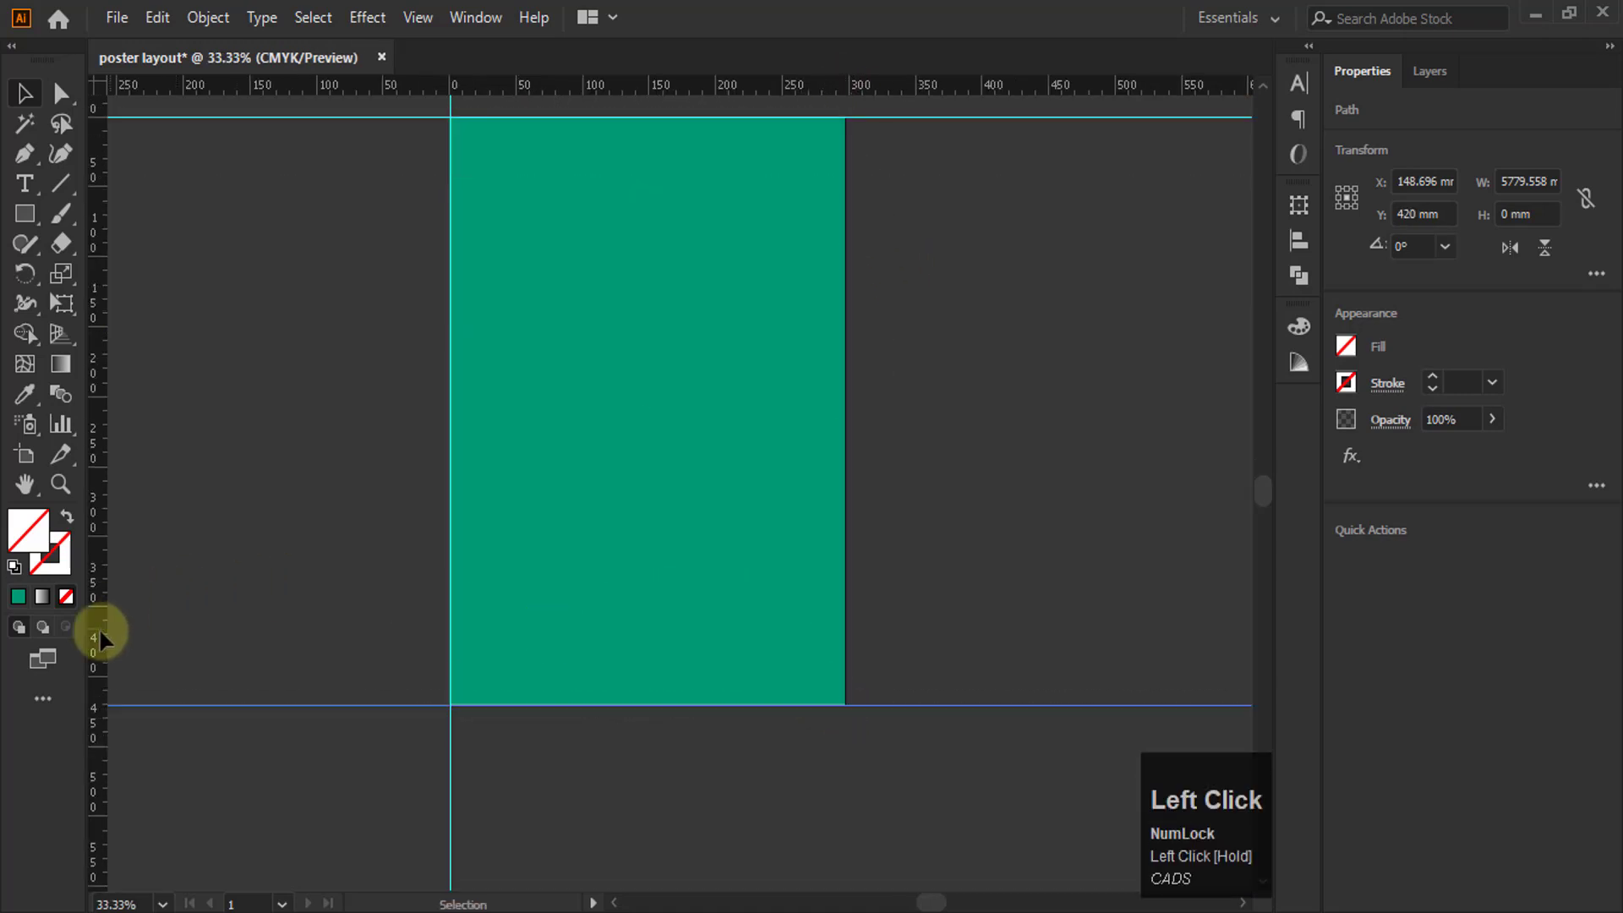
pyautogui.moveTo(98, 646); pyautogui.dragTo(846, 708)
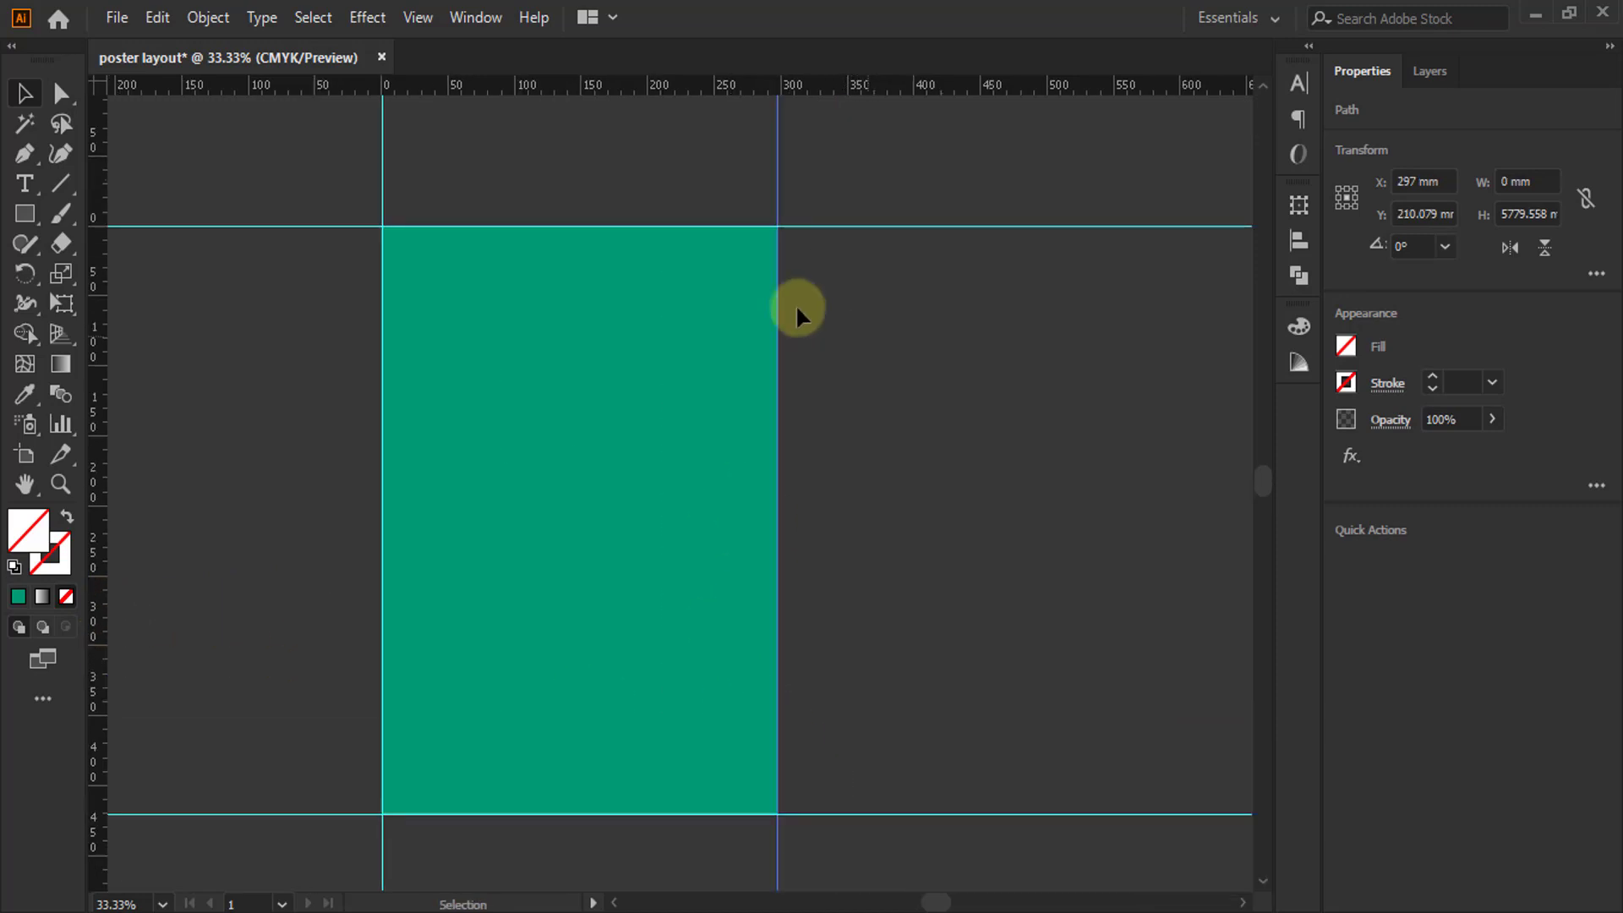
# Step: Add a vertical guide about 6 mm outside the artboard's left edge and a horizontal guide about 5 mm above its top edge
pyautogui.keyDown('alt'); pyautogui.scroll(-1, 879, 276); pyautogui.keyUp('alt')
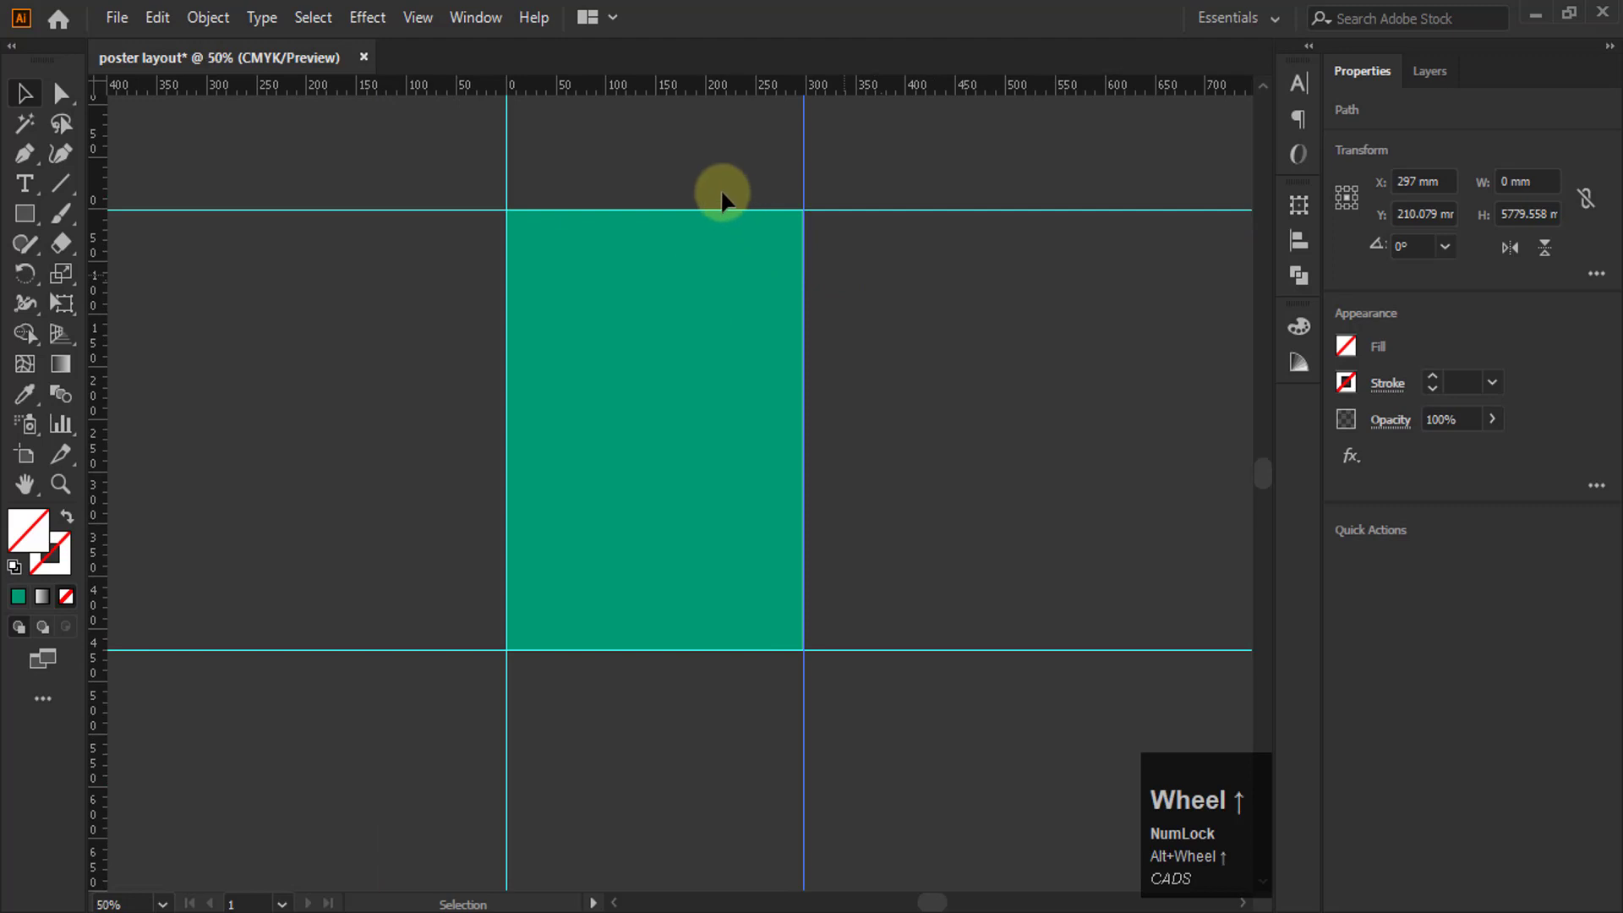
pyautogui.keyDown('alt'); pyautogui.scroll(2, 735, 203); pyautogui.keyUp('alt')
pyautogui.keyDown('alt'); pyautogui.scroll(-1, 773, 218); pyautogui.keyUp('alt')
pyautogui.click(456, 314)
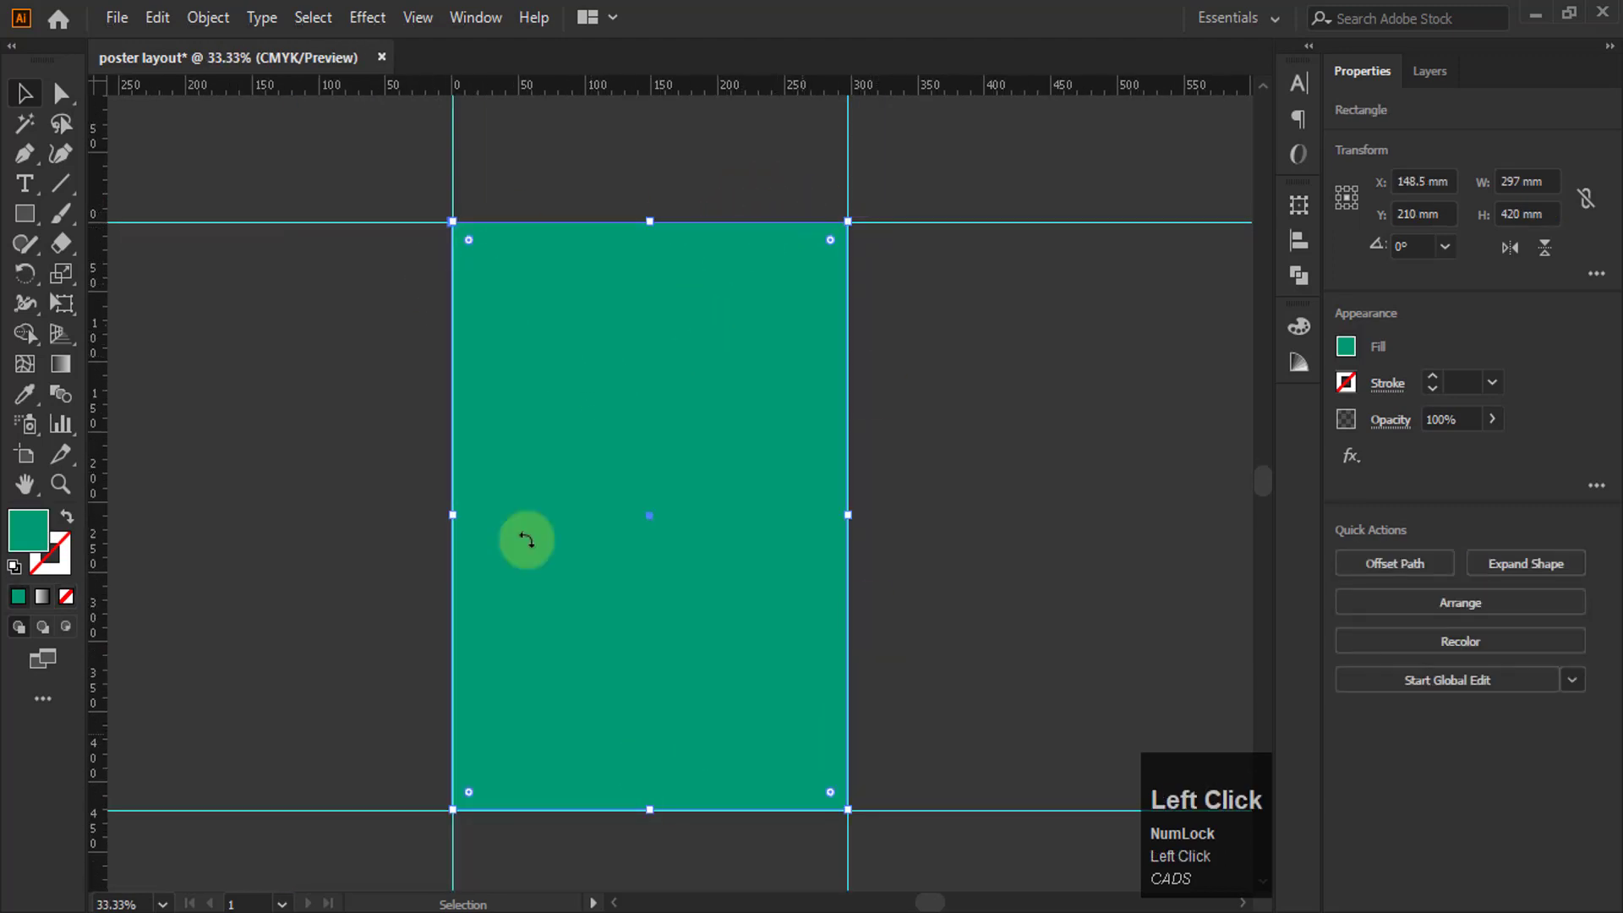
pyautogui.keyDown('alt'); pyautogui.scroll(2, 447, 203); pyautogui.keyUp('alt')
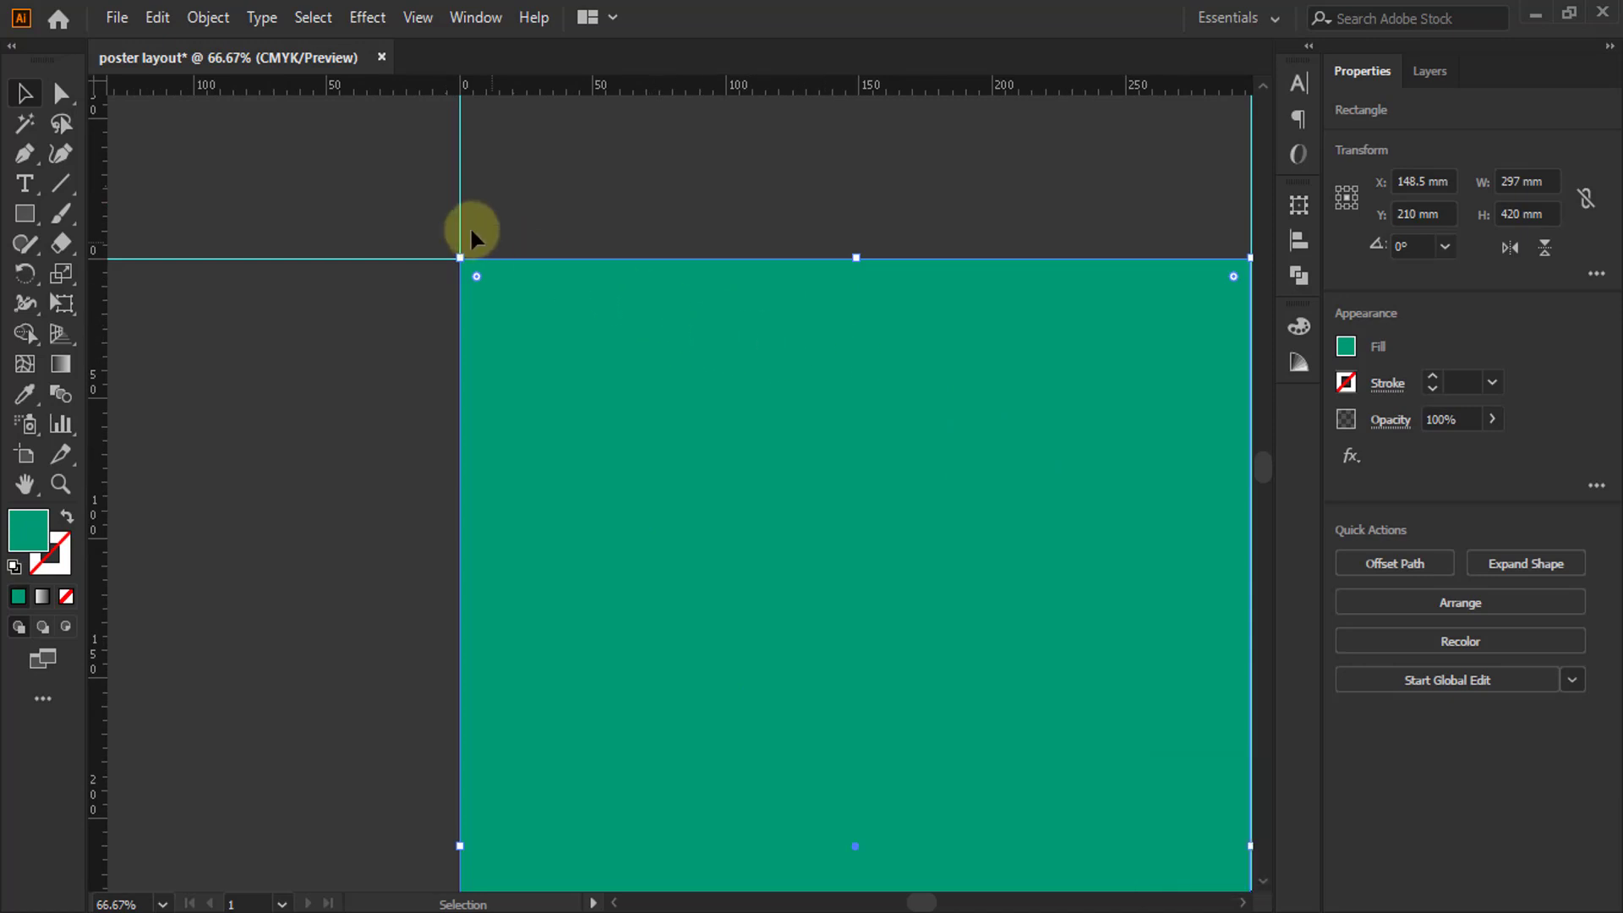
pyautogui.keyDown('alt'); pyautogui.scroll(2, 465, 221); pyautogui.keyUp('alt')
pyautogui.keyDown('alt'); pyautogui.scroll(1, 380, 352); pyautogui.keyUp('alt')
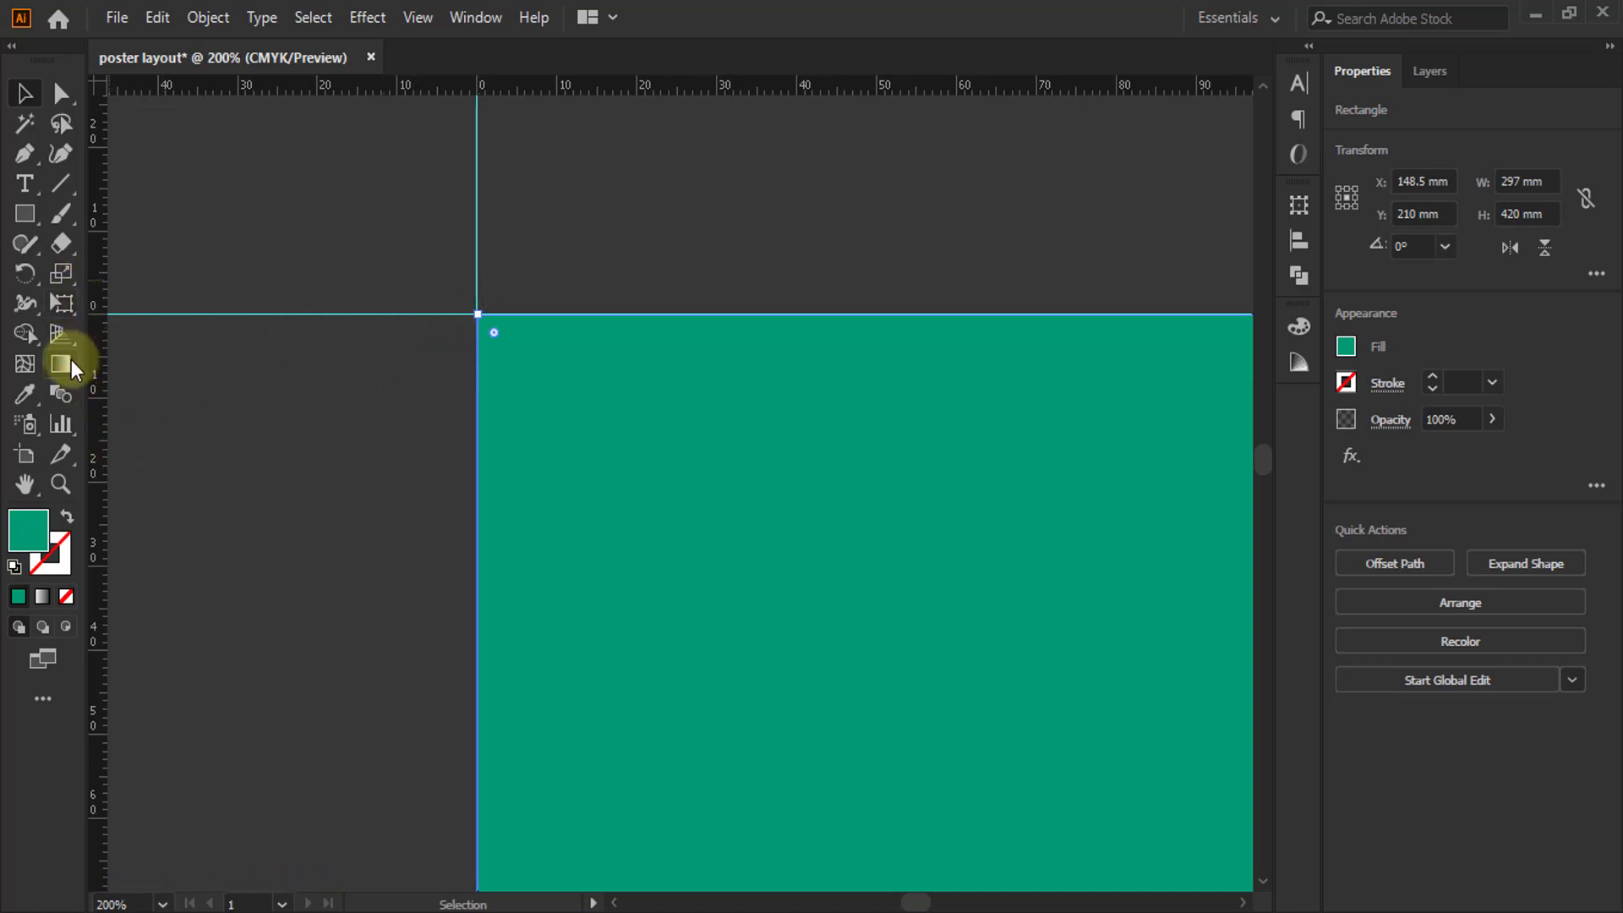
pyautogui.moveTo(119, 209); pyautogui.dragTo(267, 245)
pyautogui.moveTo(96, 210); pyautogui.dragTo(431, 331)
pyautogui.moveTo(555, 81); pyautogui.dragTo(539, 272)
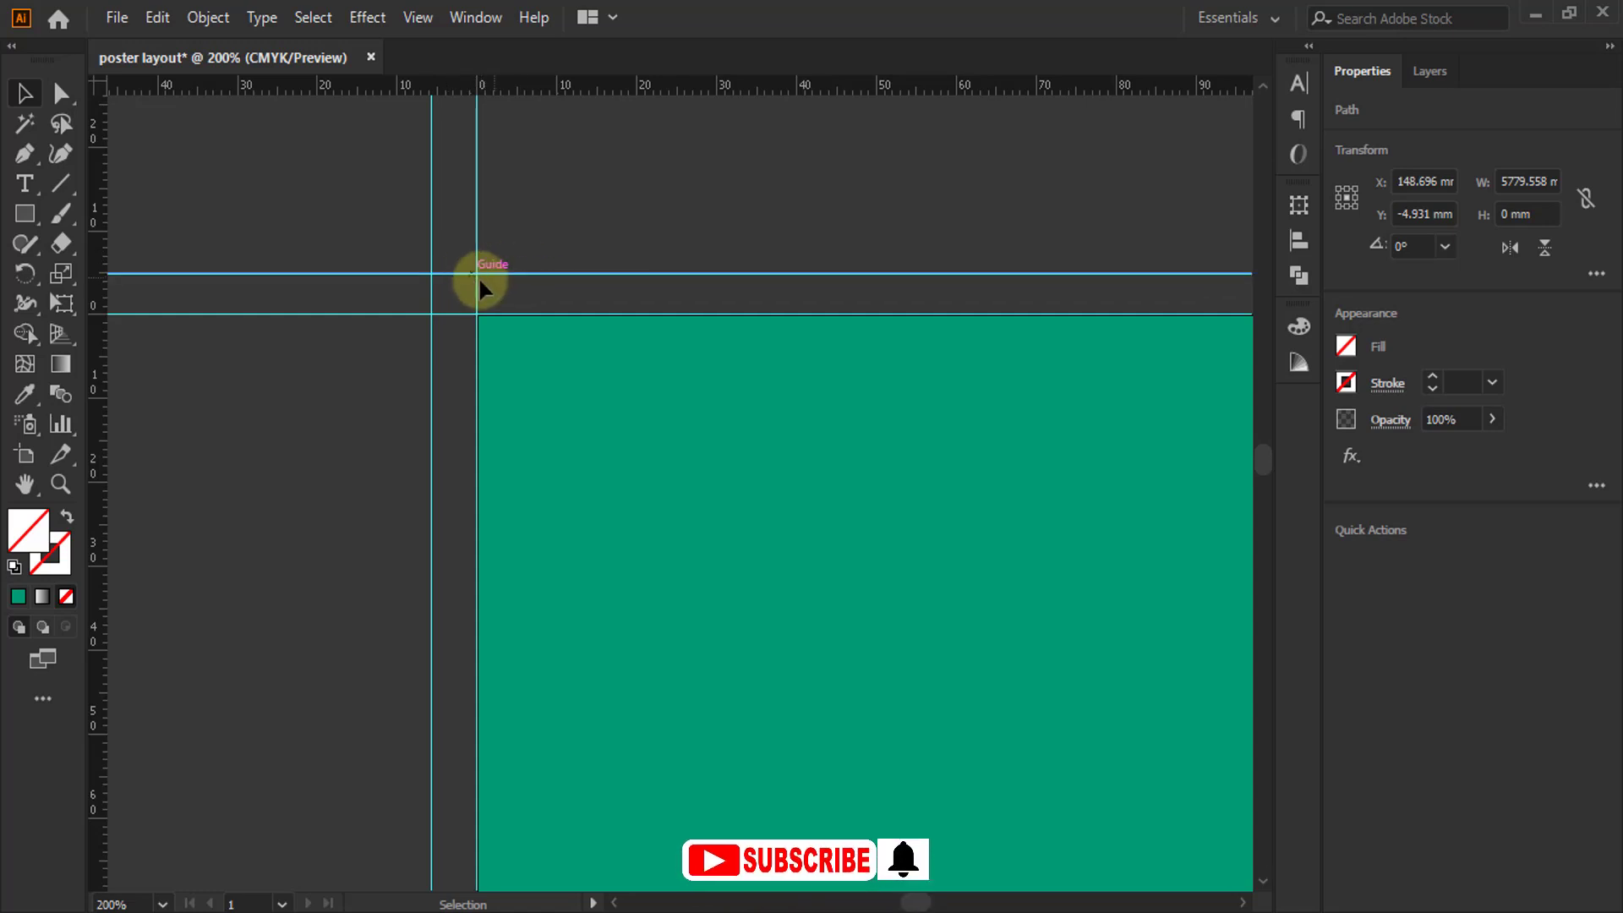
# Step: Delete the horizontal guide above the artboard's top edge and the vertical guide outside its left edge
pyautogui.scroll(-4, 436, 138)
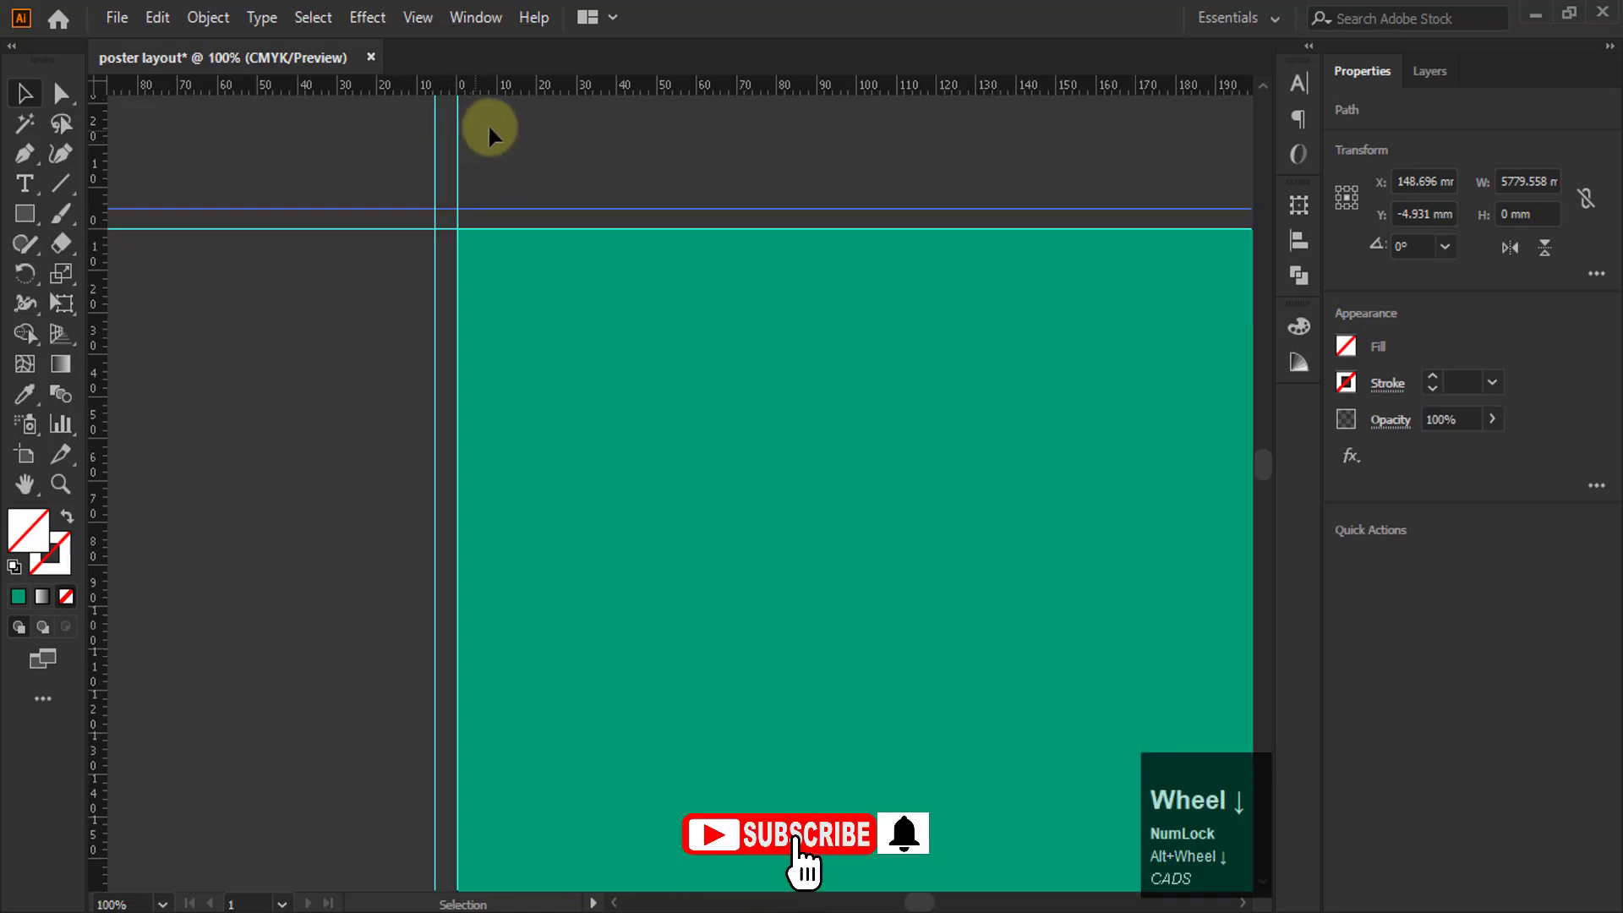
pyautogui.scroll(-1, 479, 126)
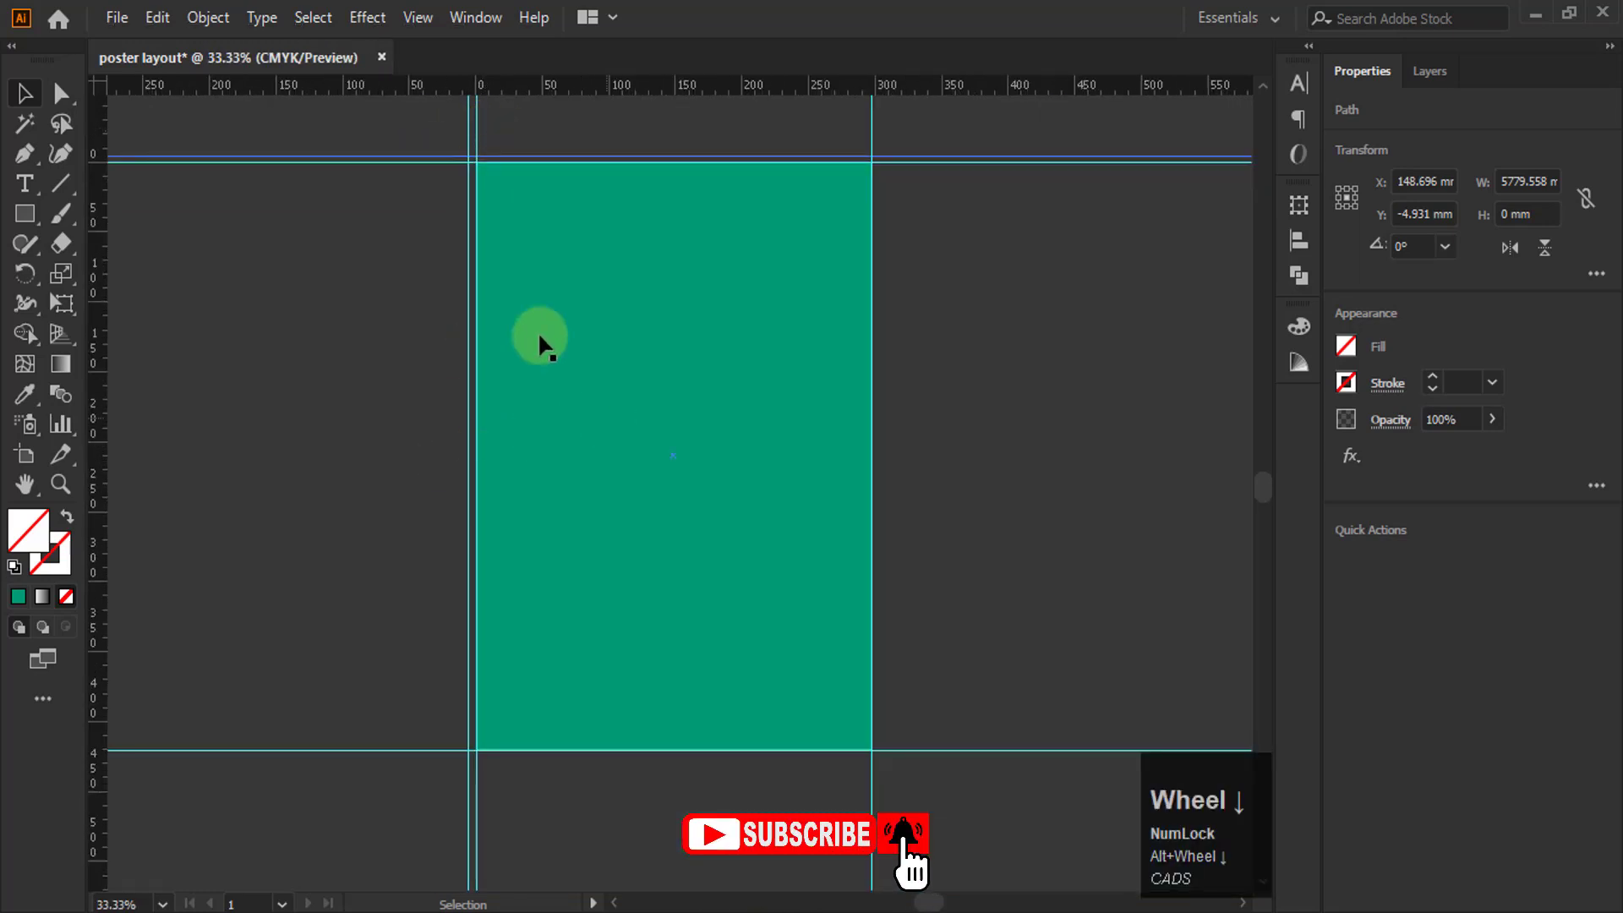
pyautogui.scroll(6, 470, 118)
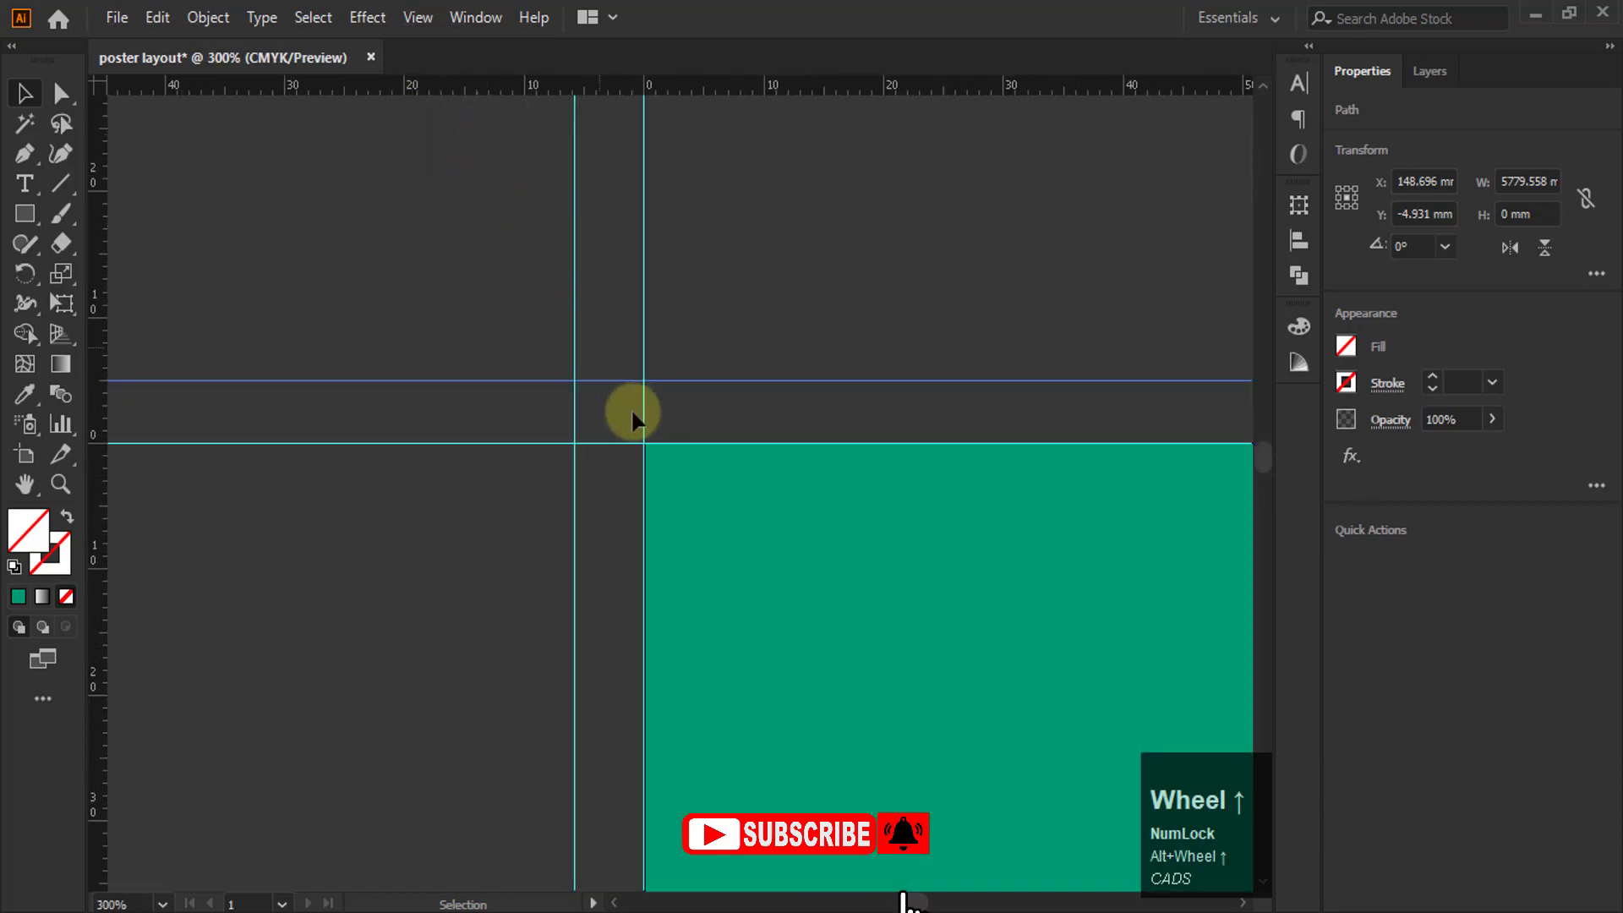
pyautogui.click(596, 381)
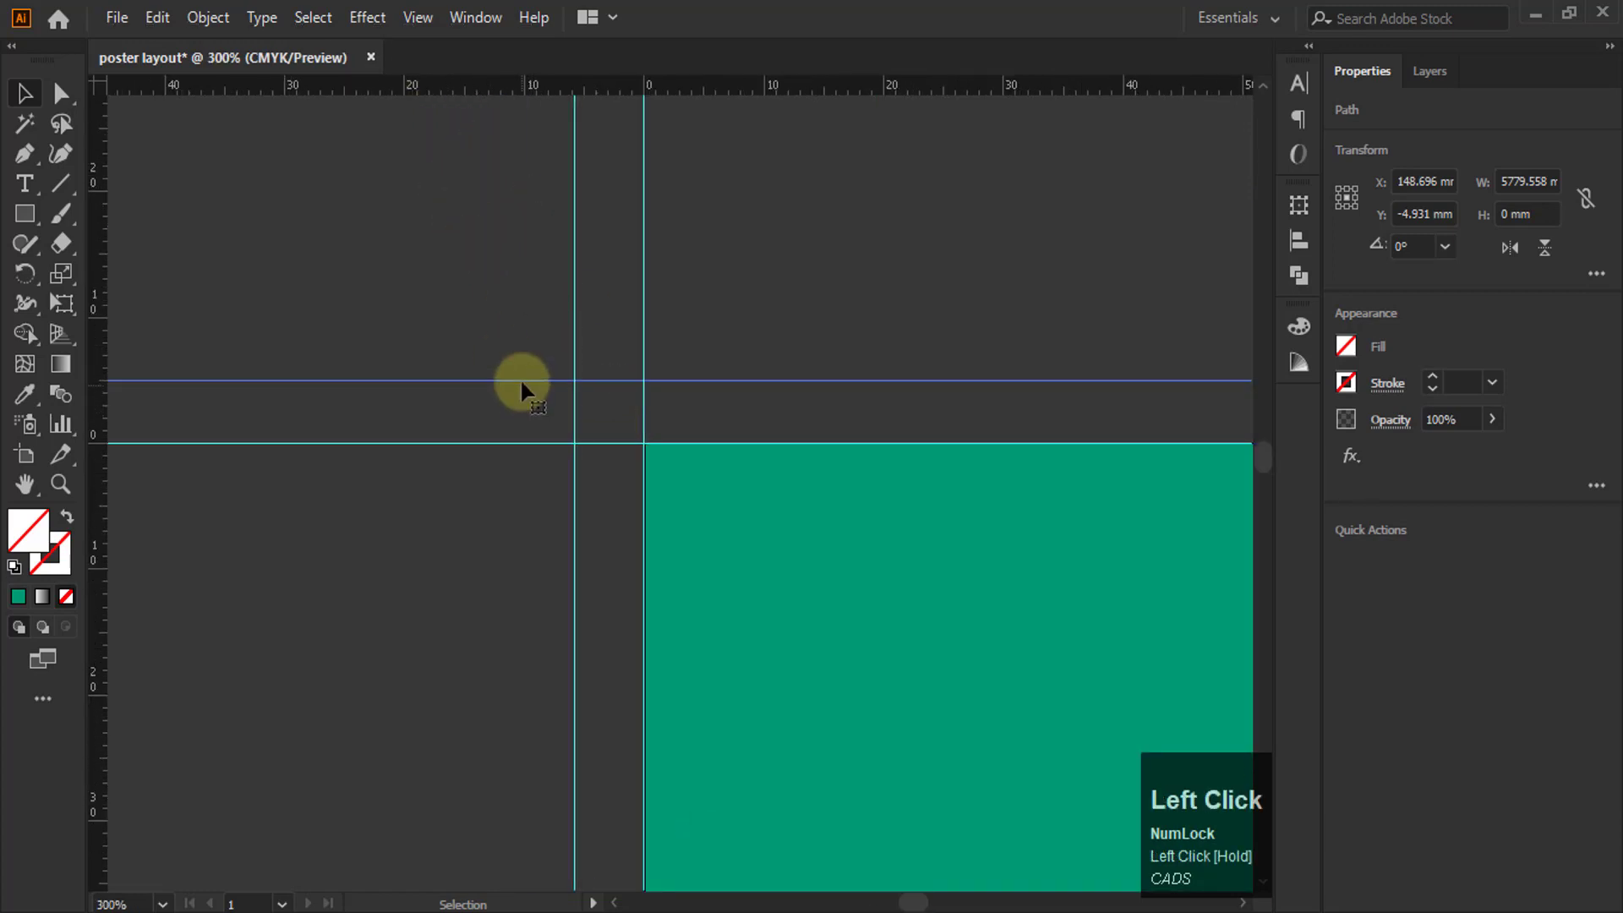
pyautogui.press('Delete')
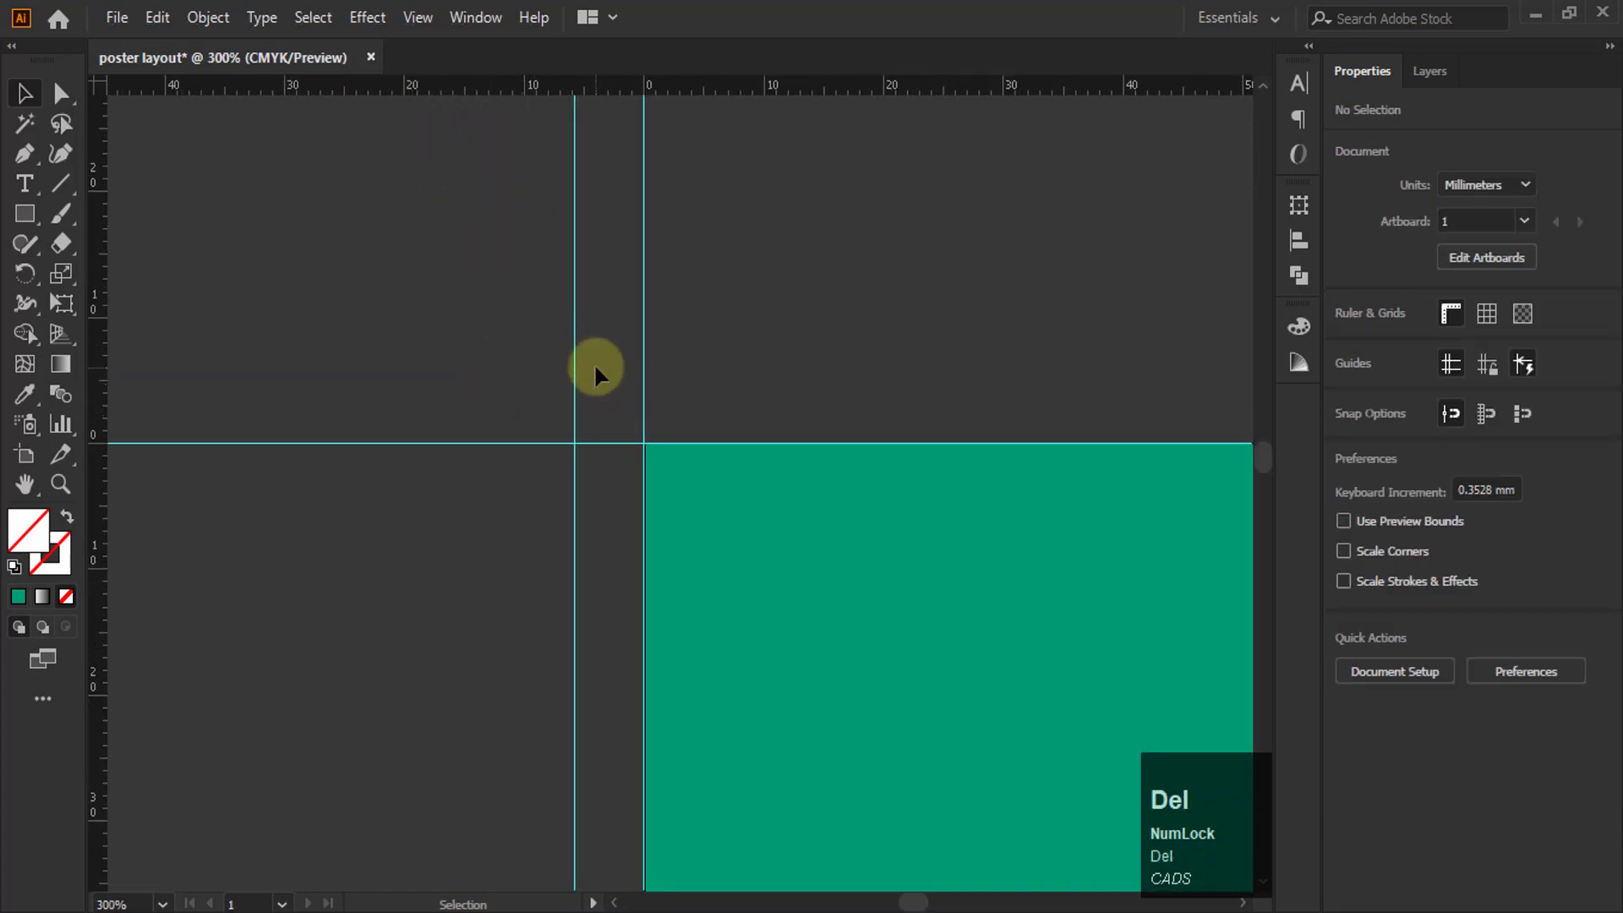
pyautogui.click(574, 373)
pyautogui.press('Delete')
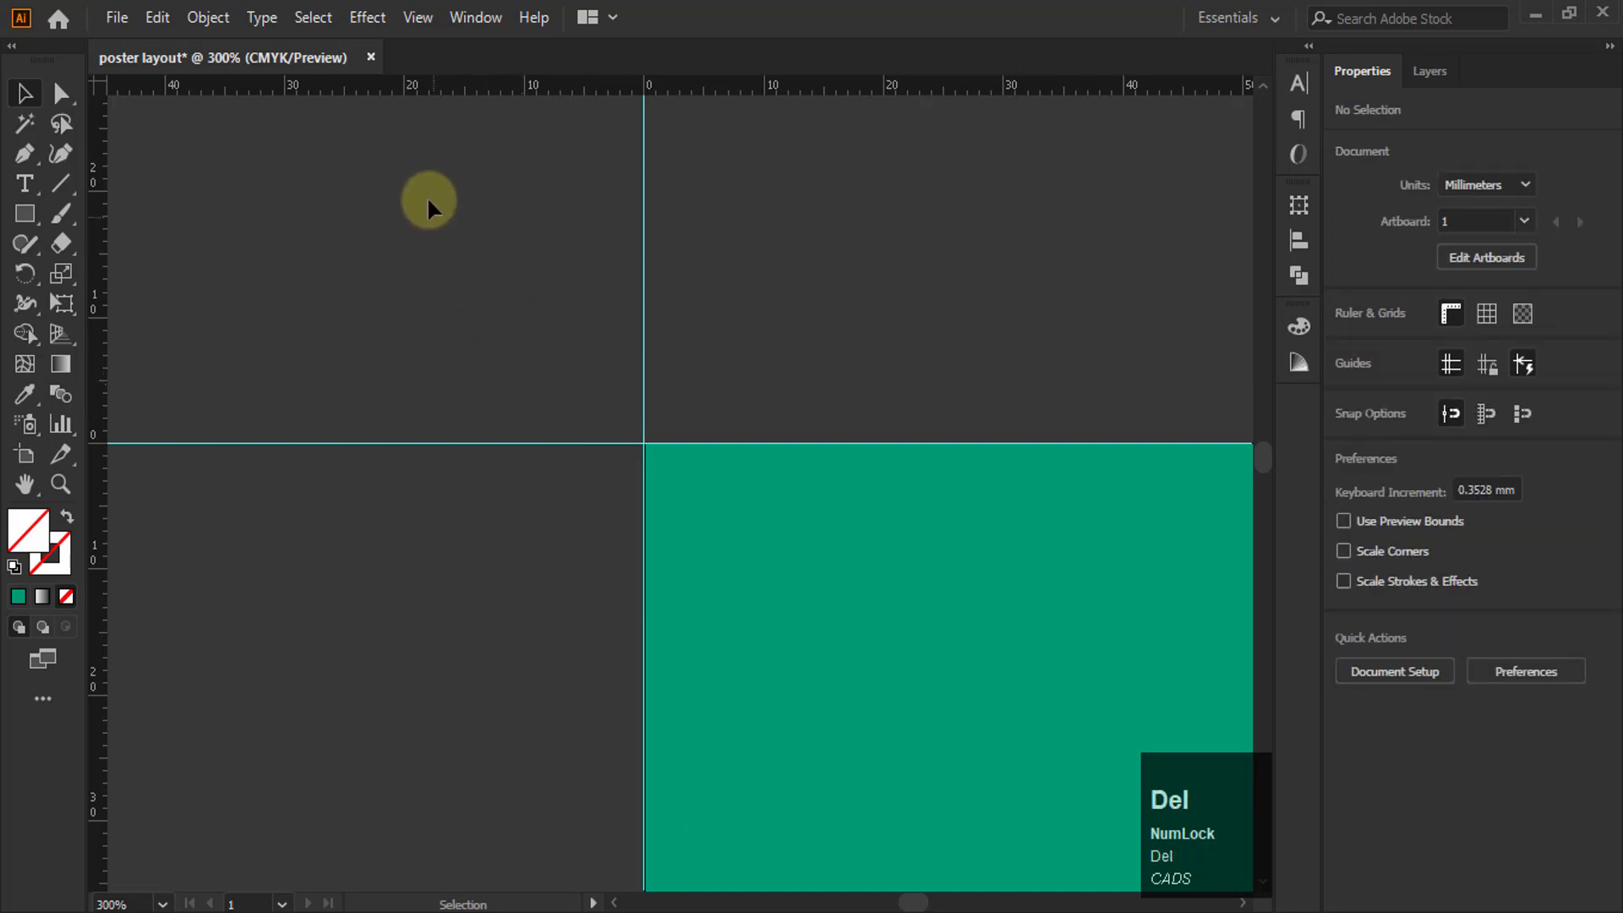
# Step: Start an Offset Path on the green background rectangle and preview it with a 10 mm offset
pyautogui.keyDown('alt'); pyautogui.scroll(-5, 425, 199); pyautogui.keyUp('alt')
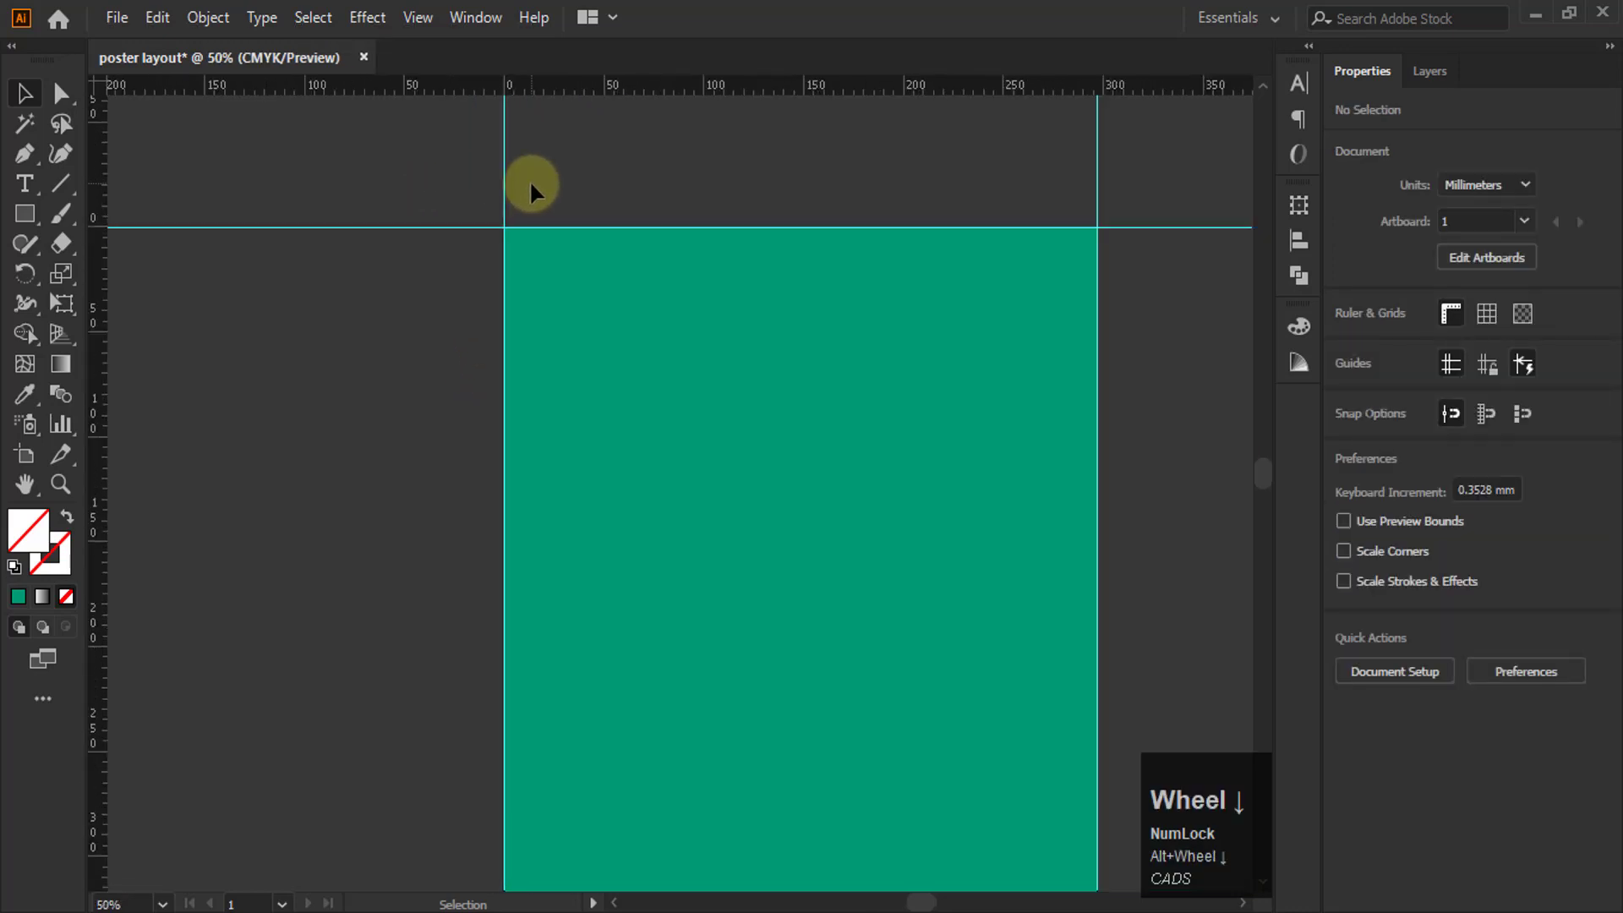
pyautogui.scroll(-1, 605, 165)
pyautogui.keyDown('alt'); pyautogui.scroll(-1, 607, 164); pyautogui.keyUp('alt')
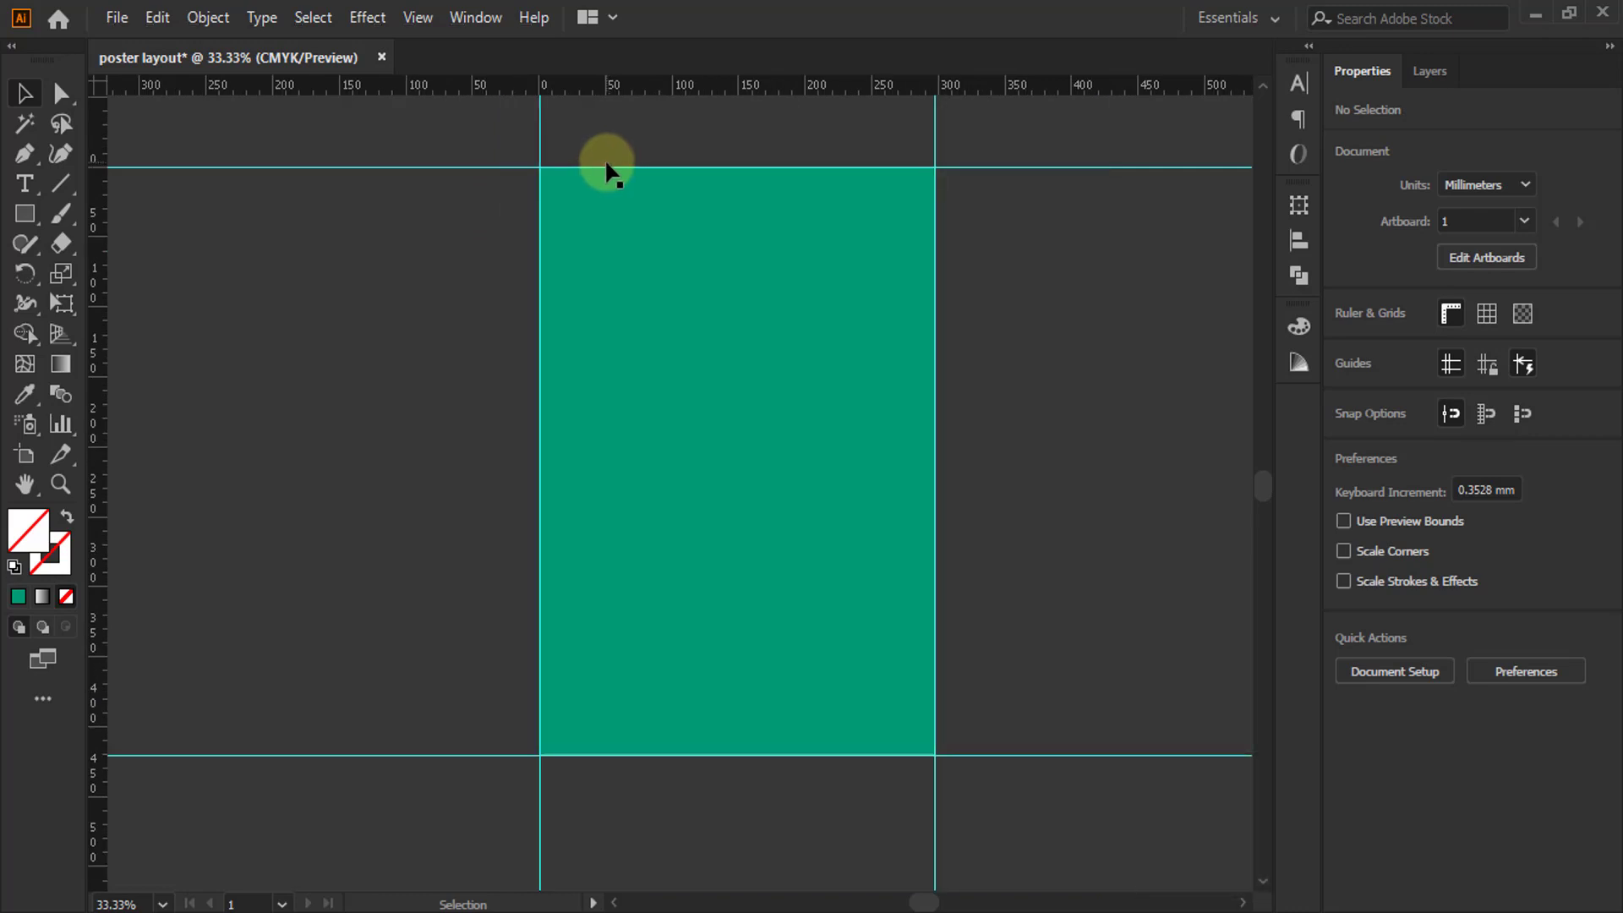
pyautogui.click(559, 235)
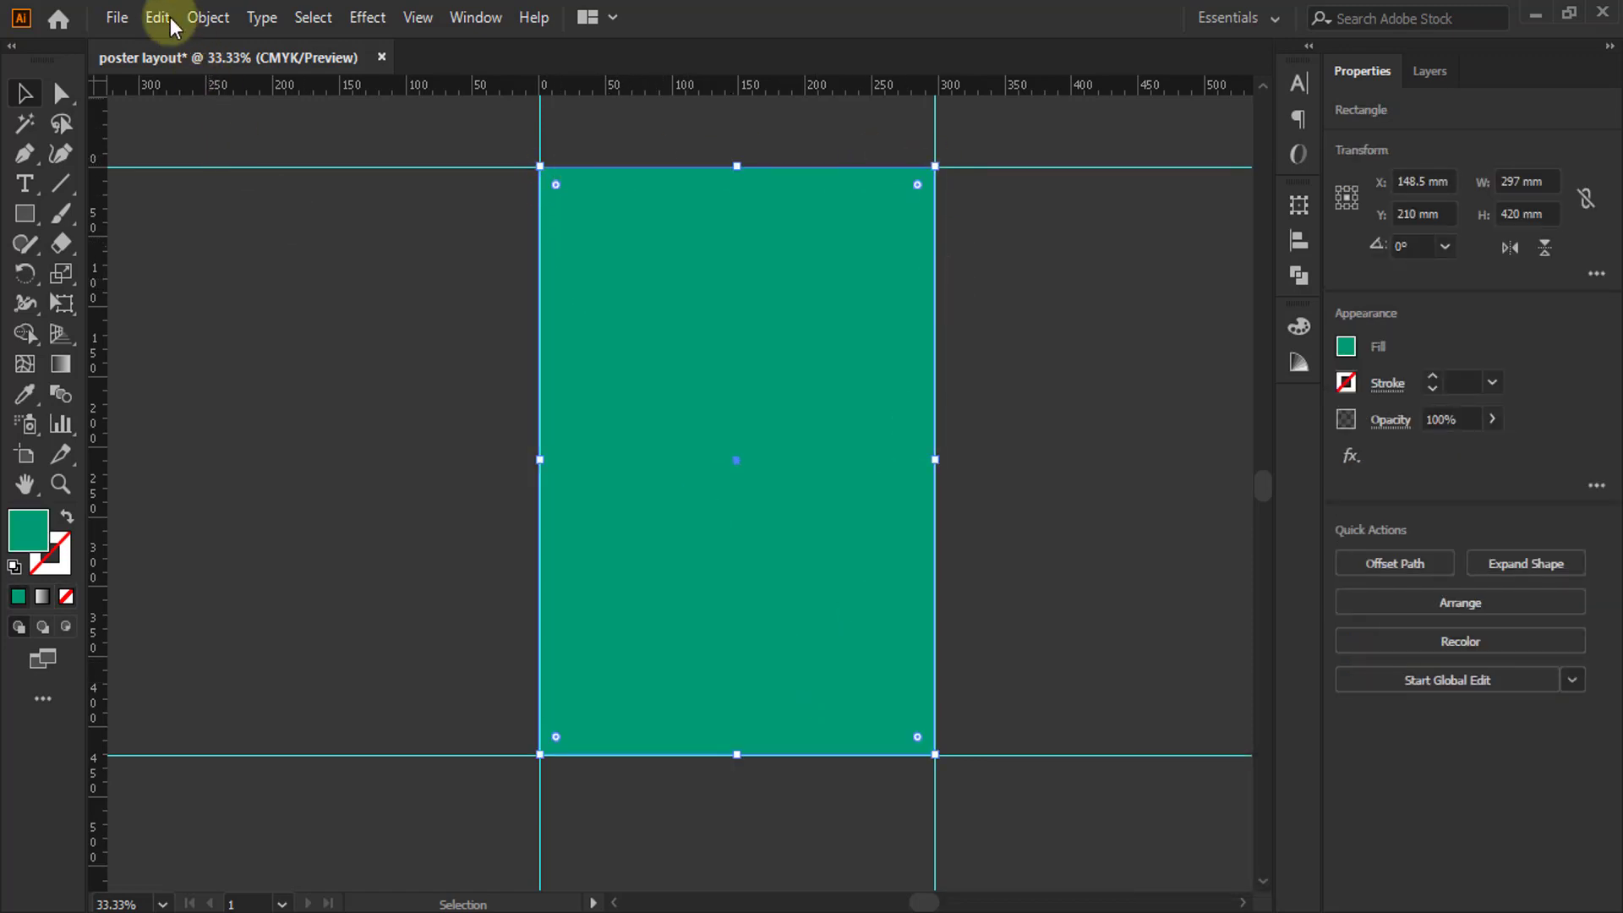
pyautogui.click(205, 19)
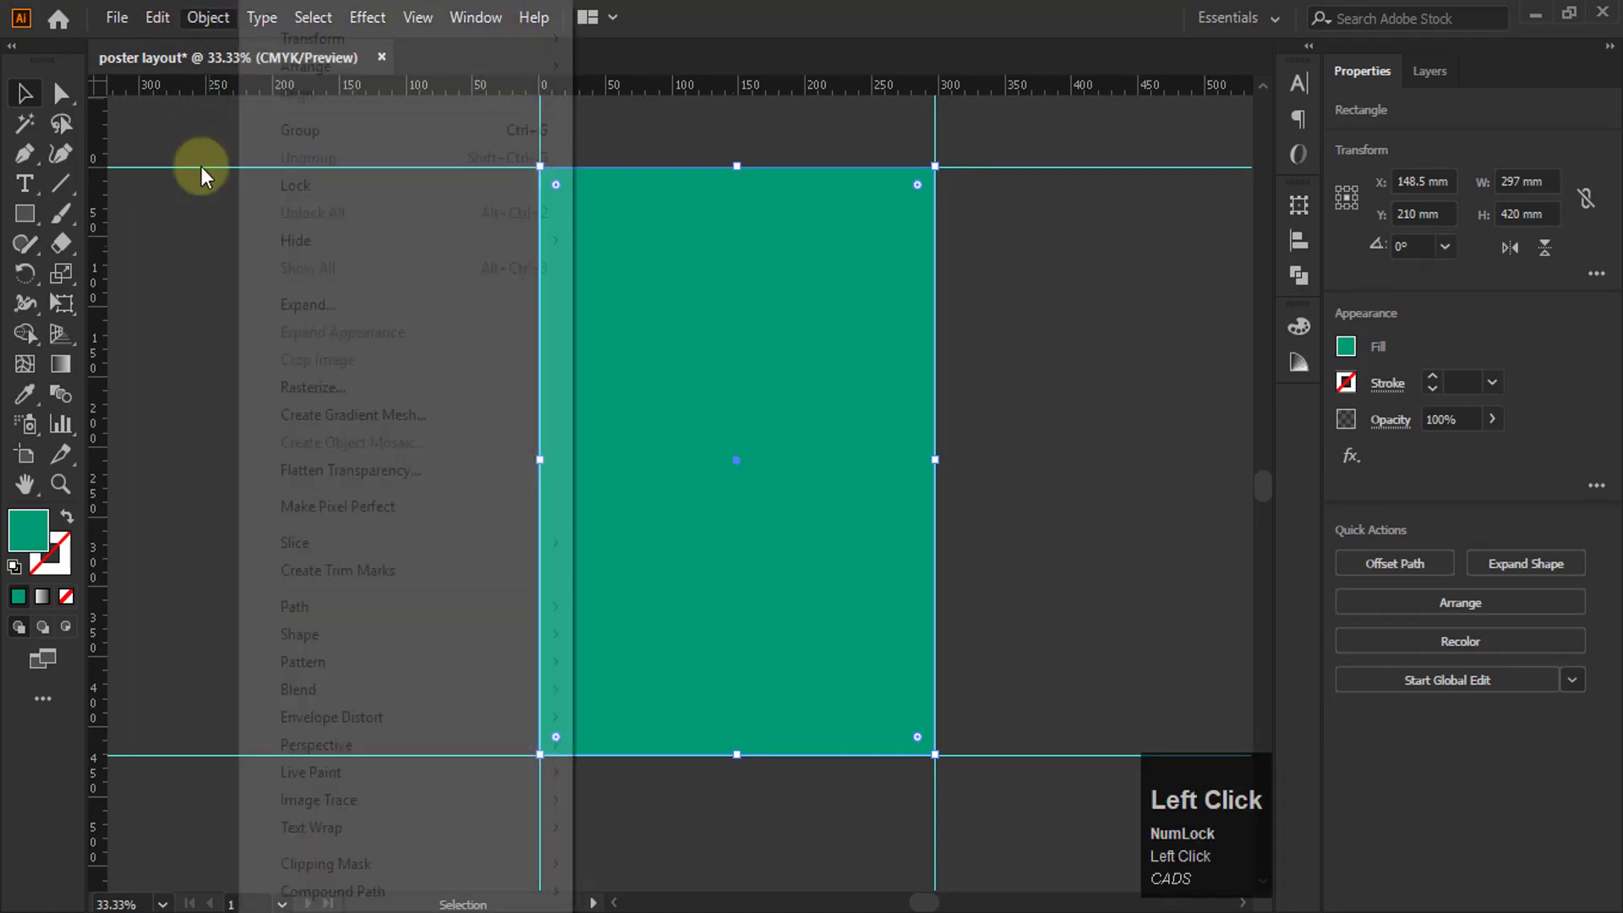
pyautogui.moveTo(376, 615)
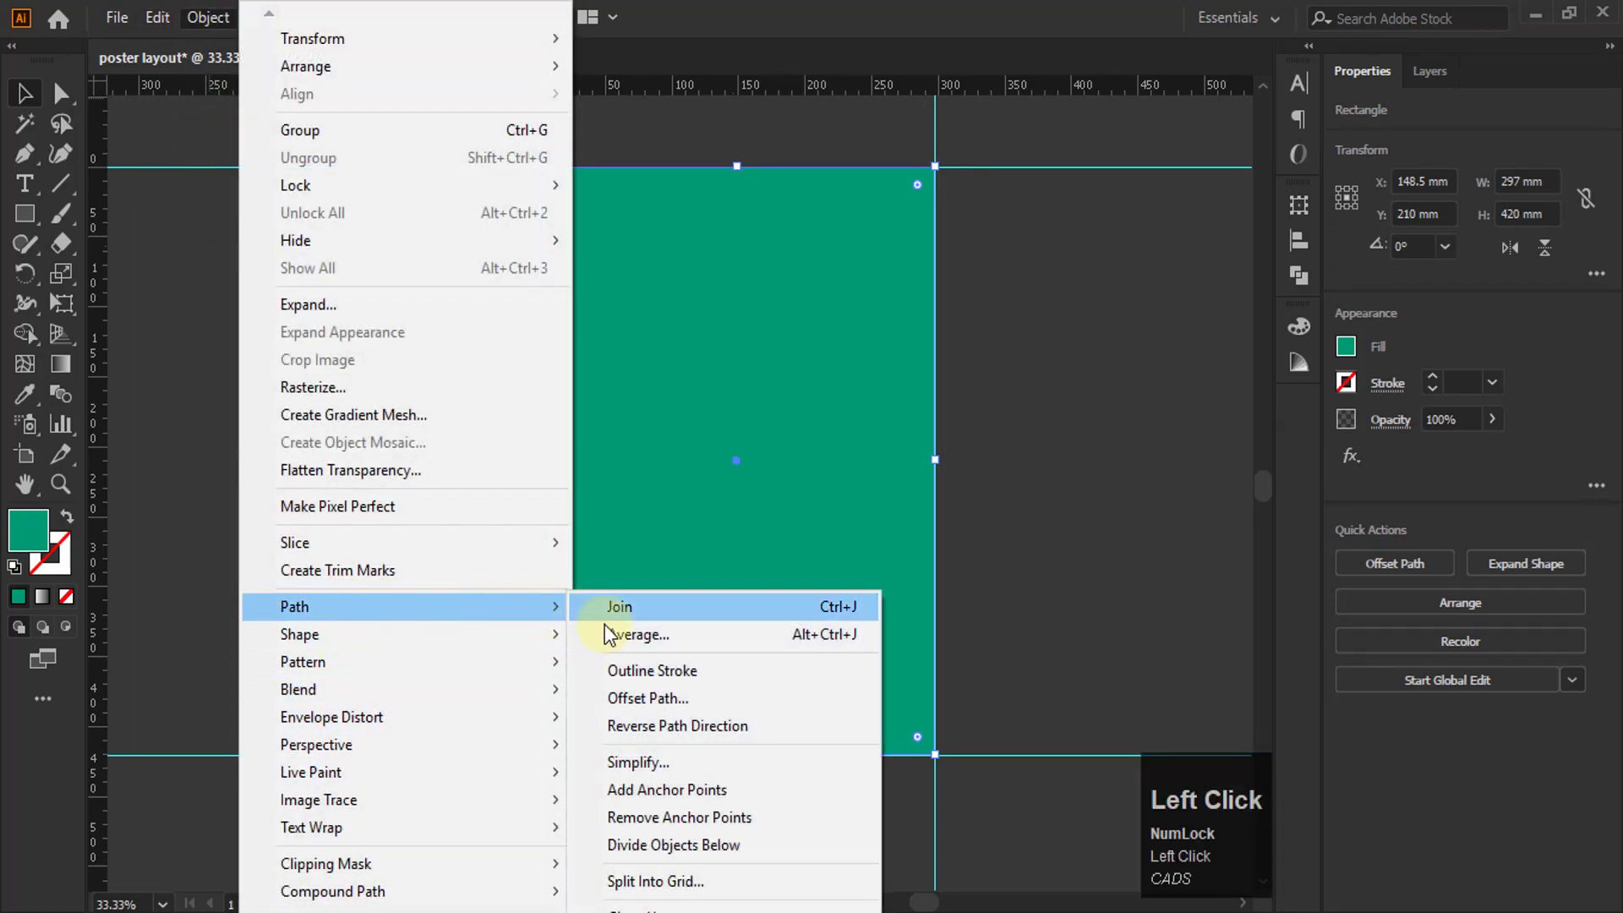
pyautogui.click(639, 698)
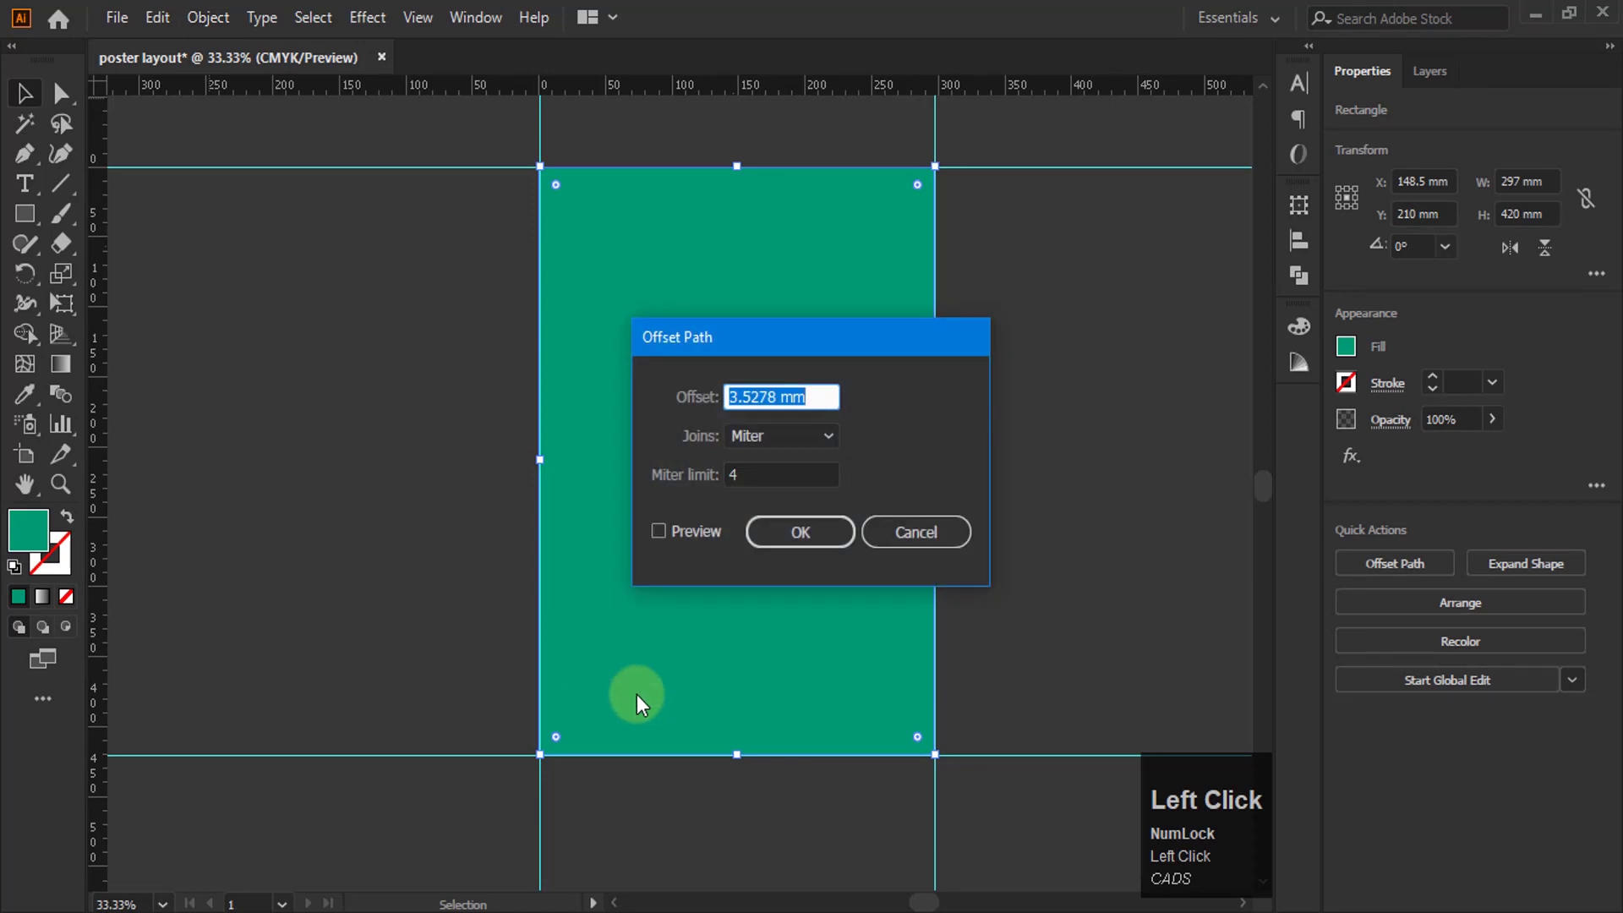
pyautogui.moveTo(699, 338); pyautogui.dragTo(880, 226)
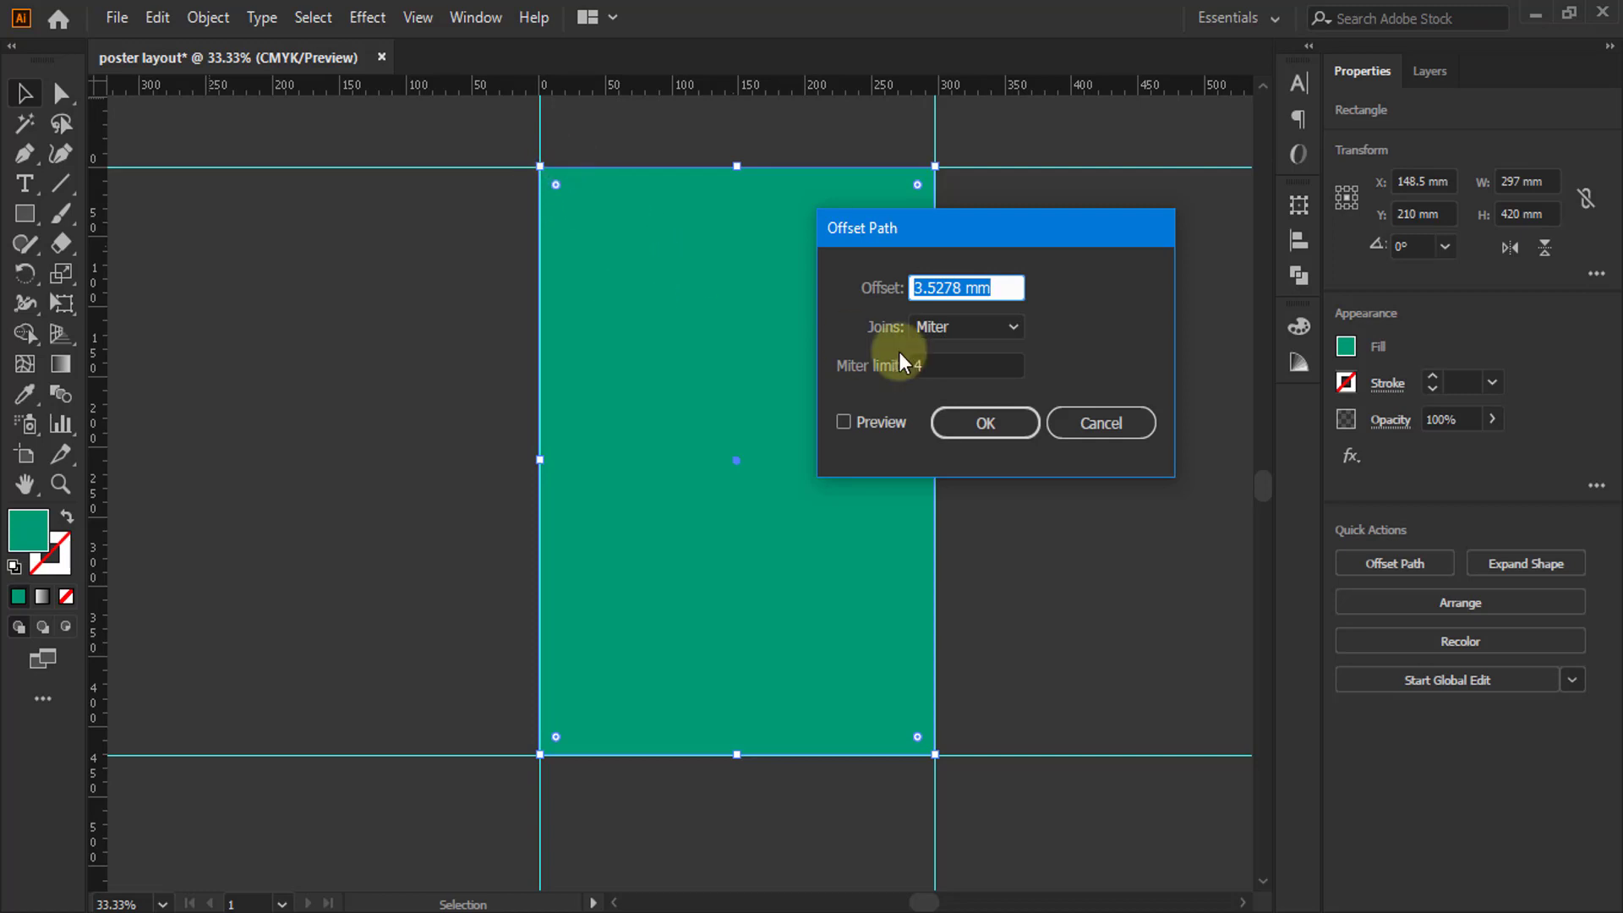
pyautogui.click(960, 289)
pyautogui.moveTo(960, 288); pyautogui.dragTo(808, 289)
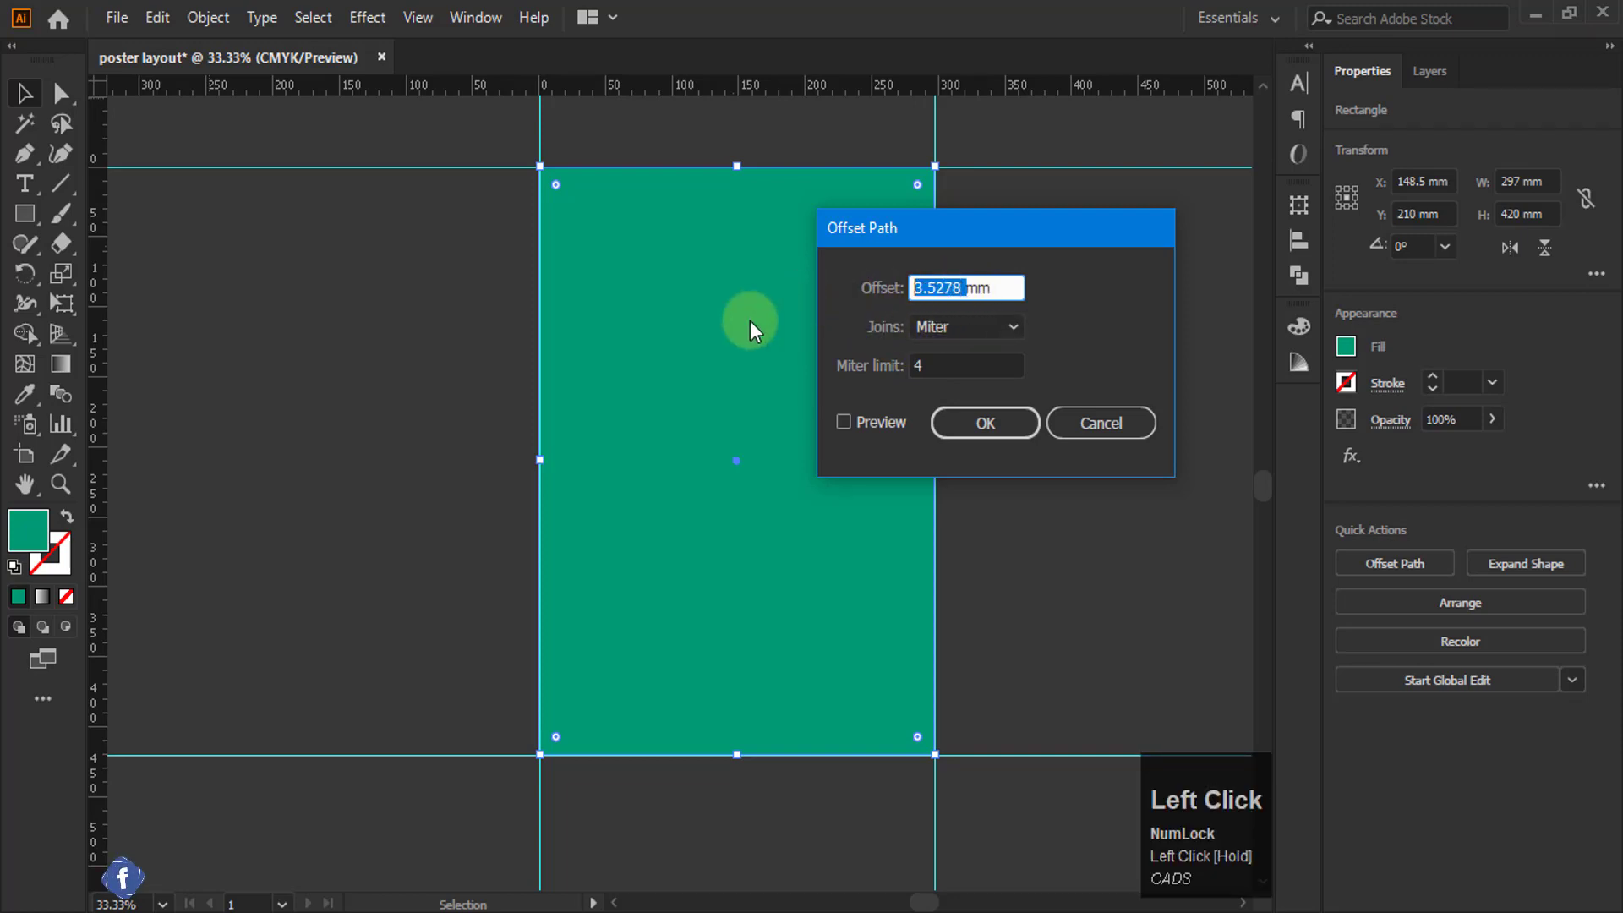
pyautogui.write('100')
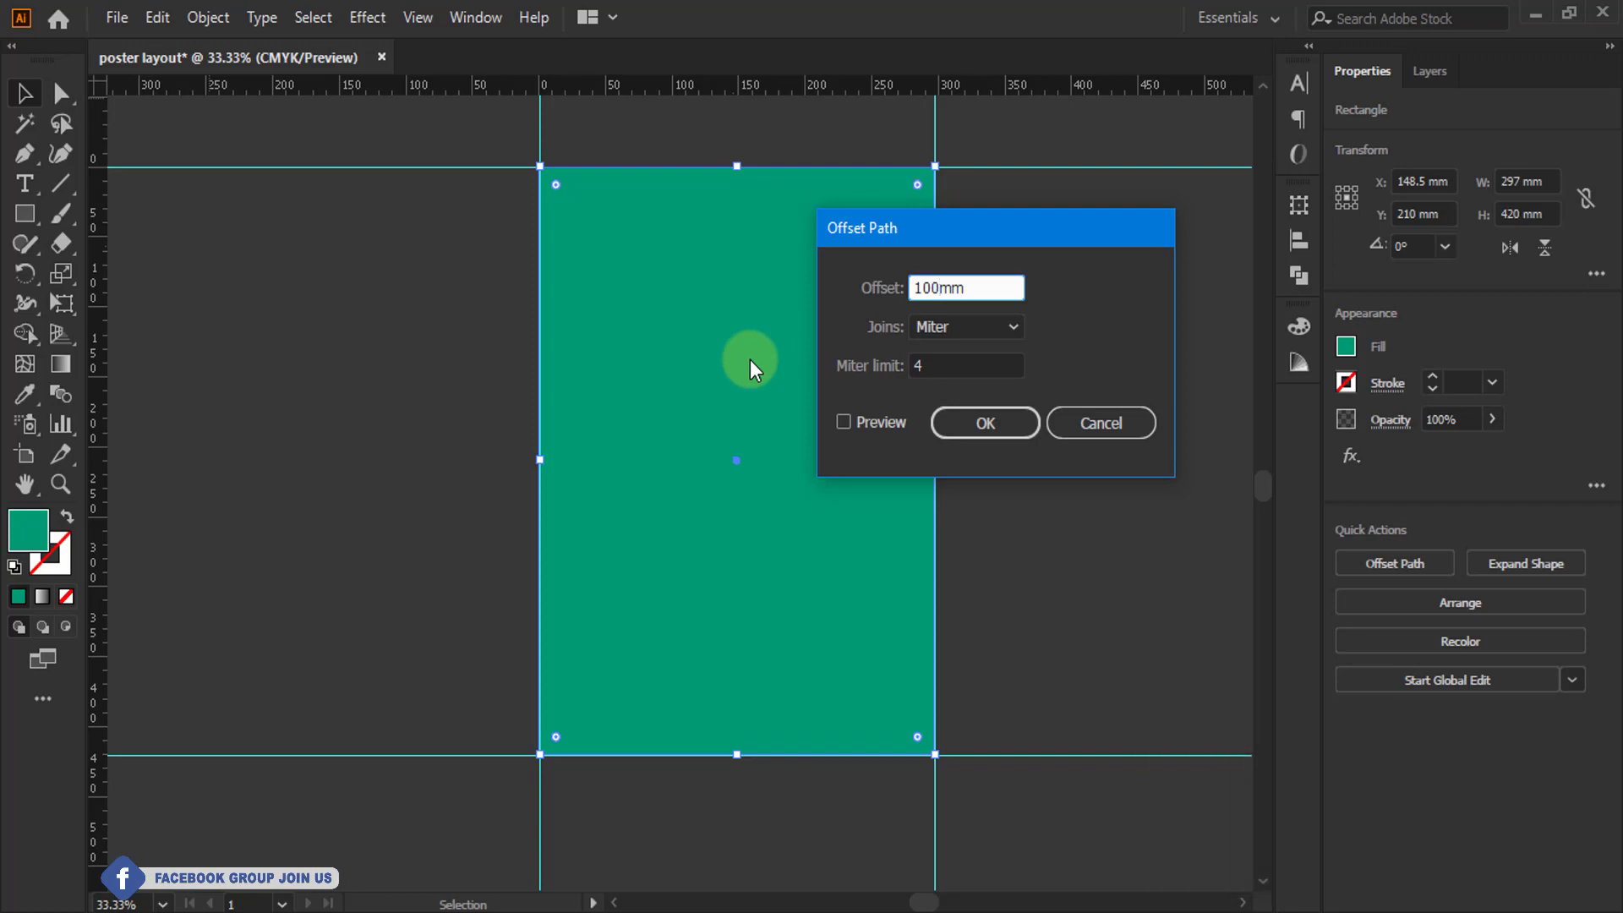
pyautogui.press('BackSpace')
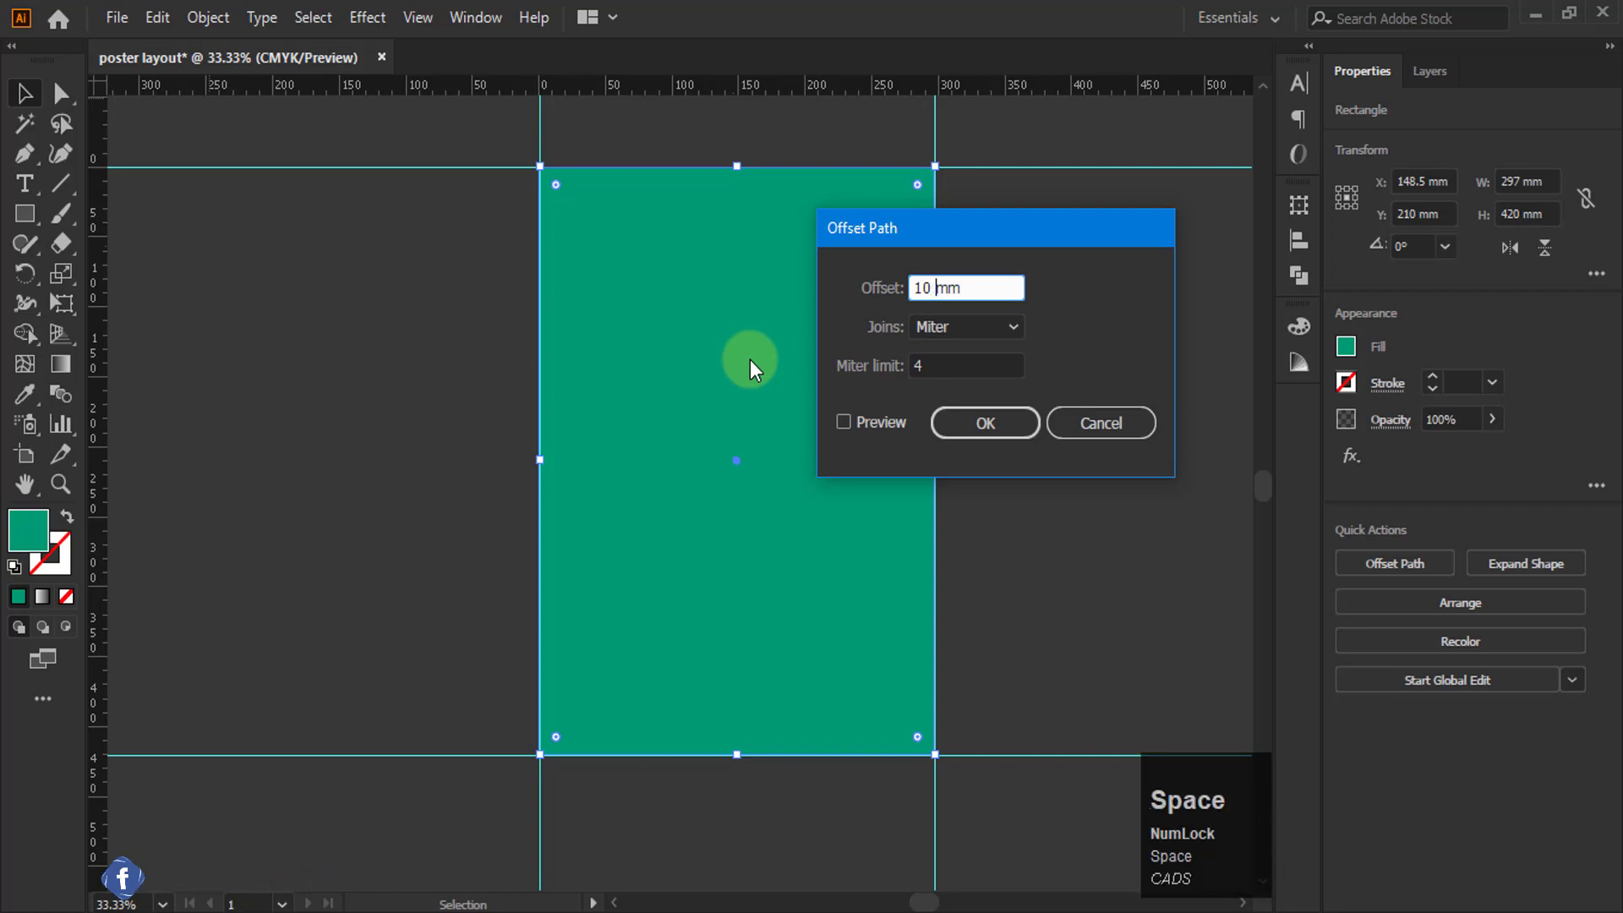
pyautogui.click(844, 422)
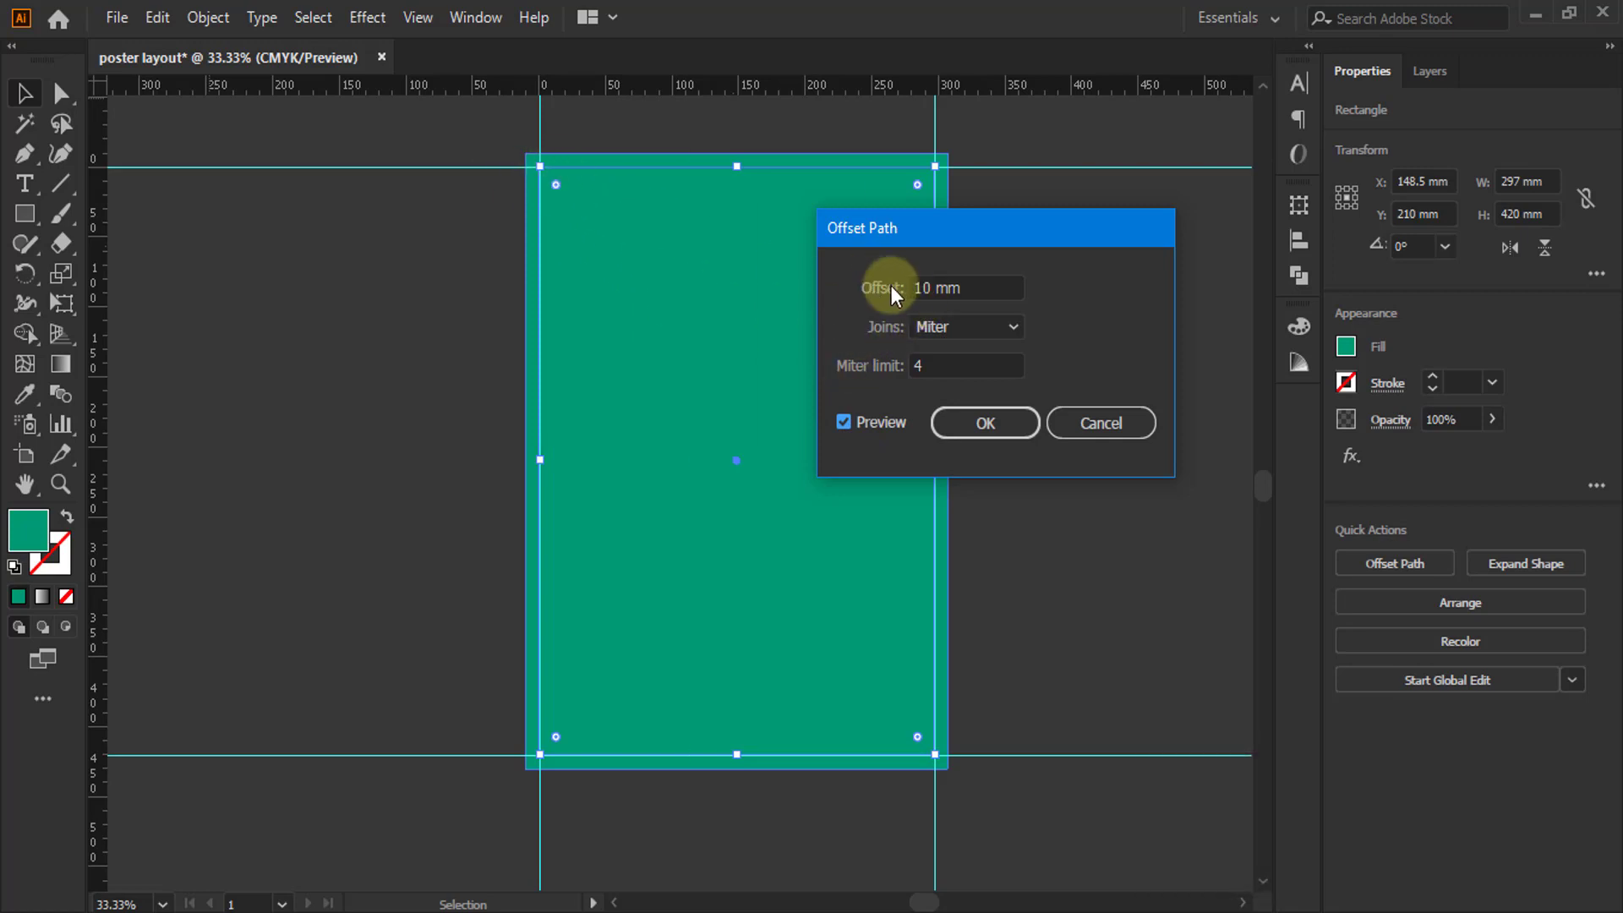
# Step: Set the offset to -10 mm and apply it to create an inner margin rectangle
pyautogui.click(918, 287)
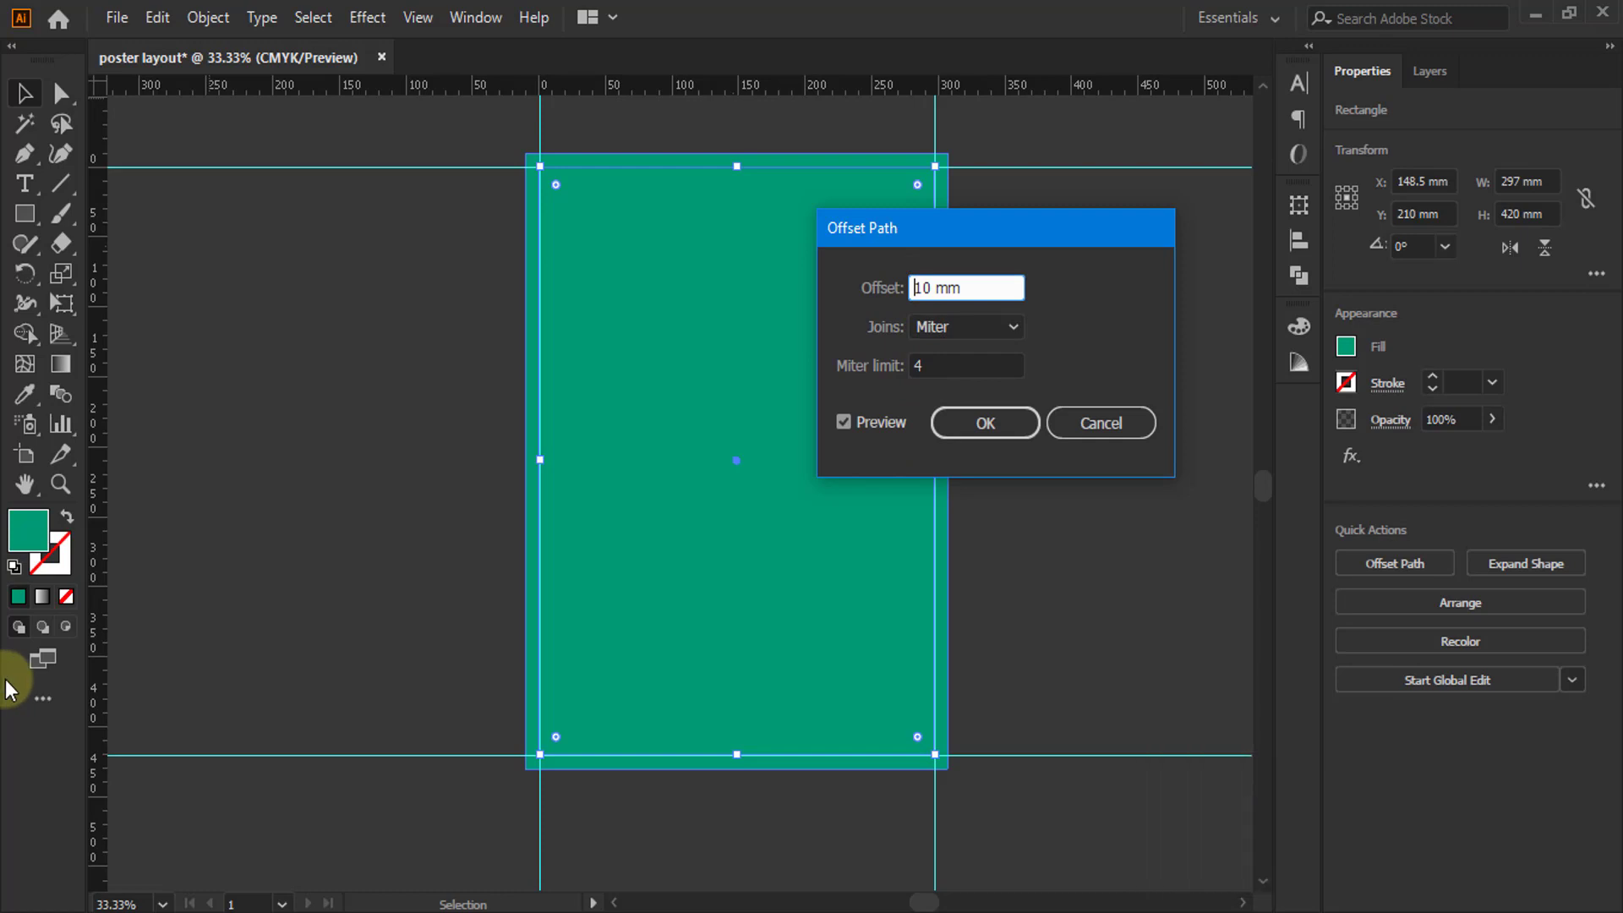
pyautogui.write('-')
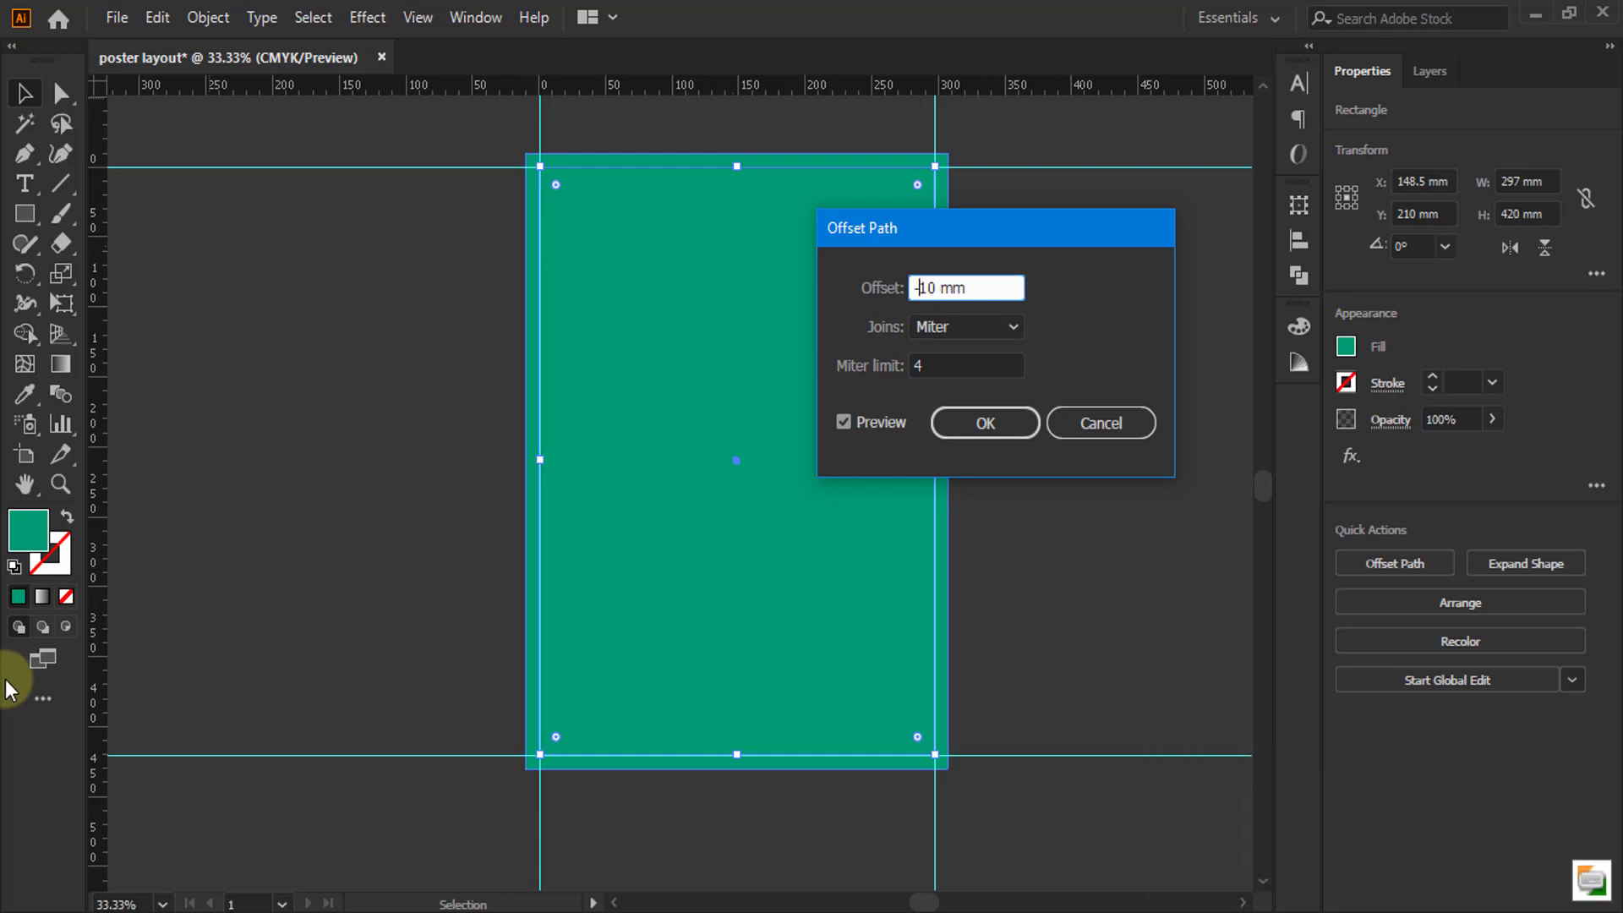
pyautogui.click(845, 424)
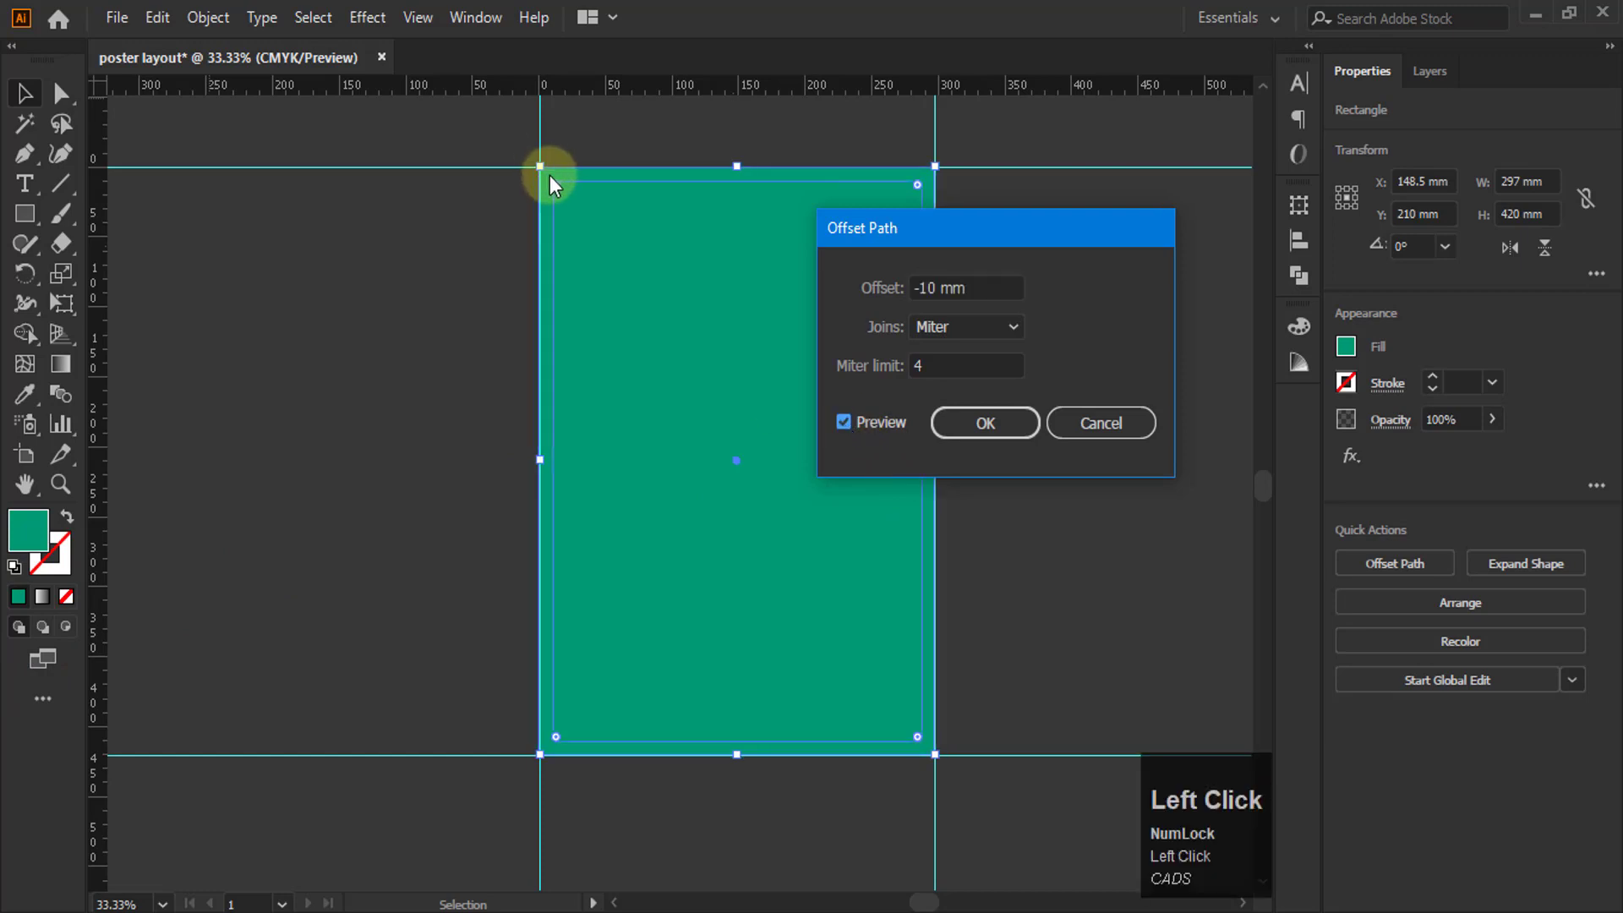
pyautogui.click(985, 423)
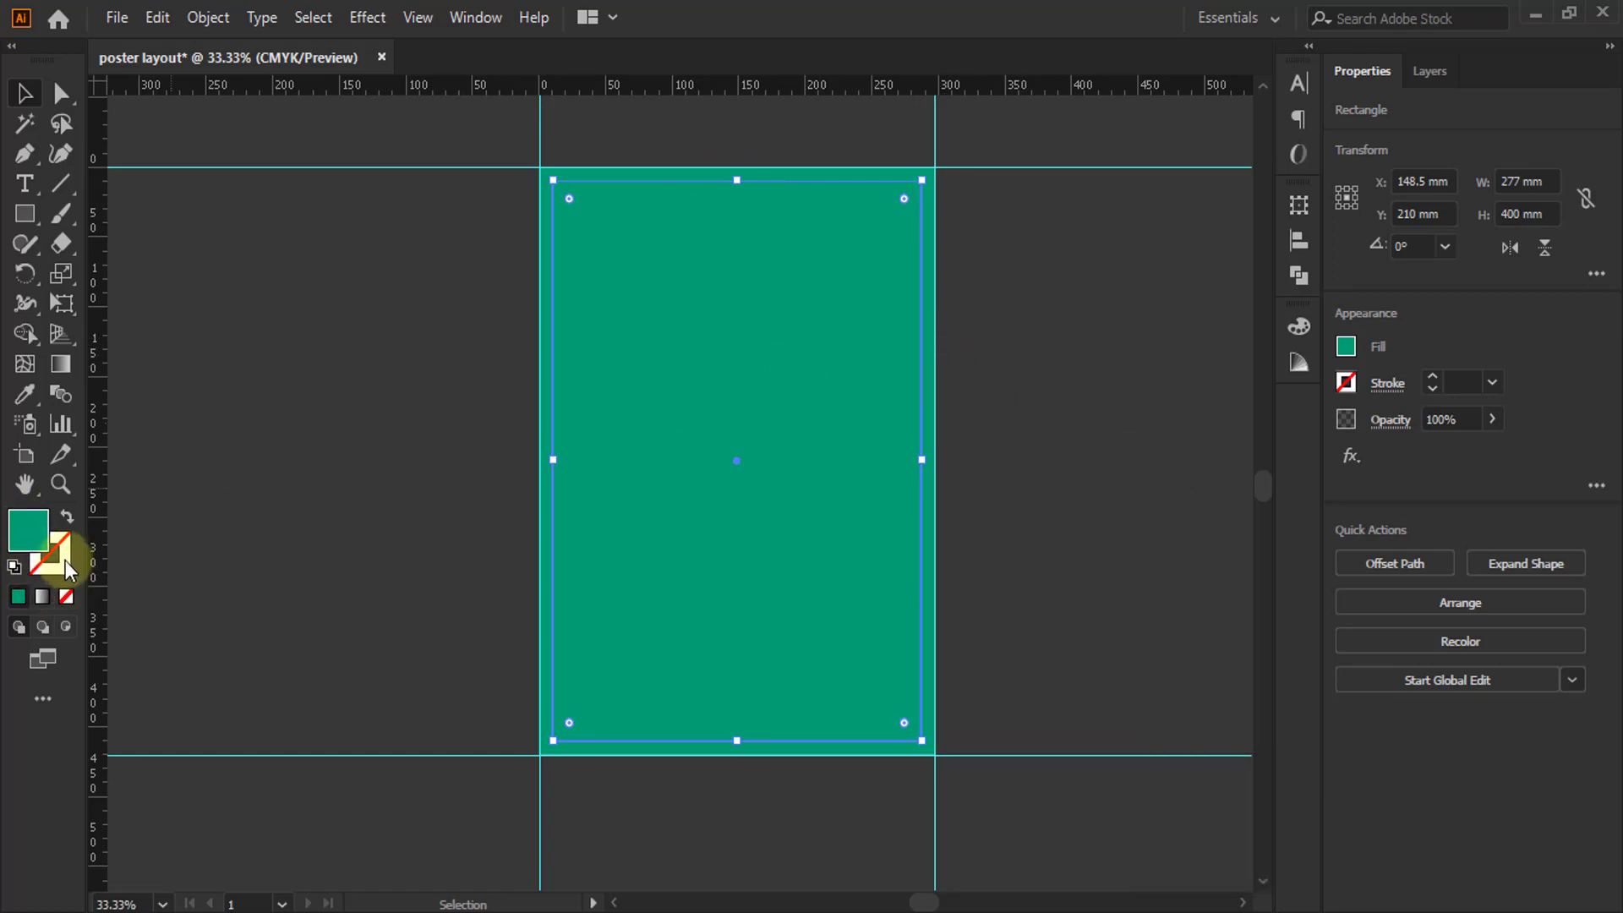
# Step: Swap the inner rectangle's fill and stroke, and colour the stroke red with C 0, M 100, Y 100, K 0
pyautogui.click(66, 516)
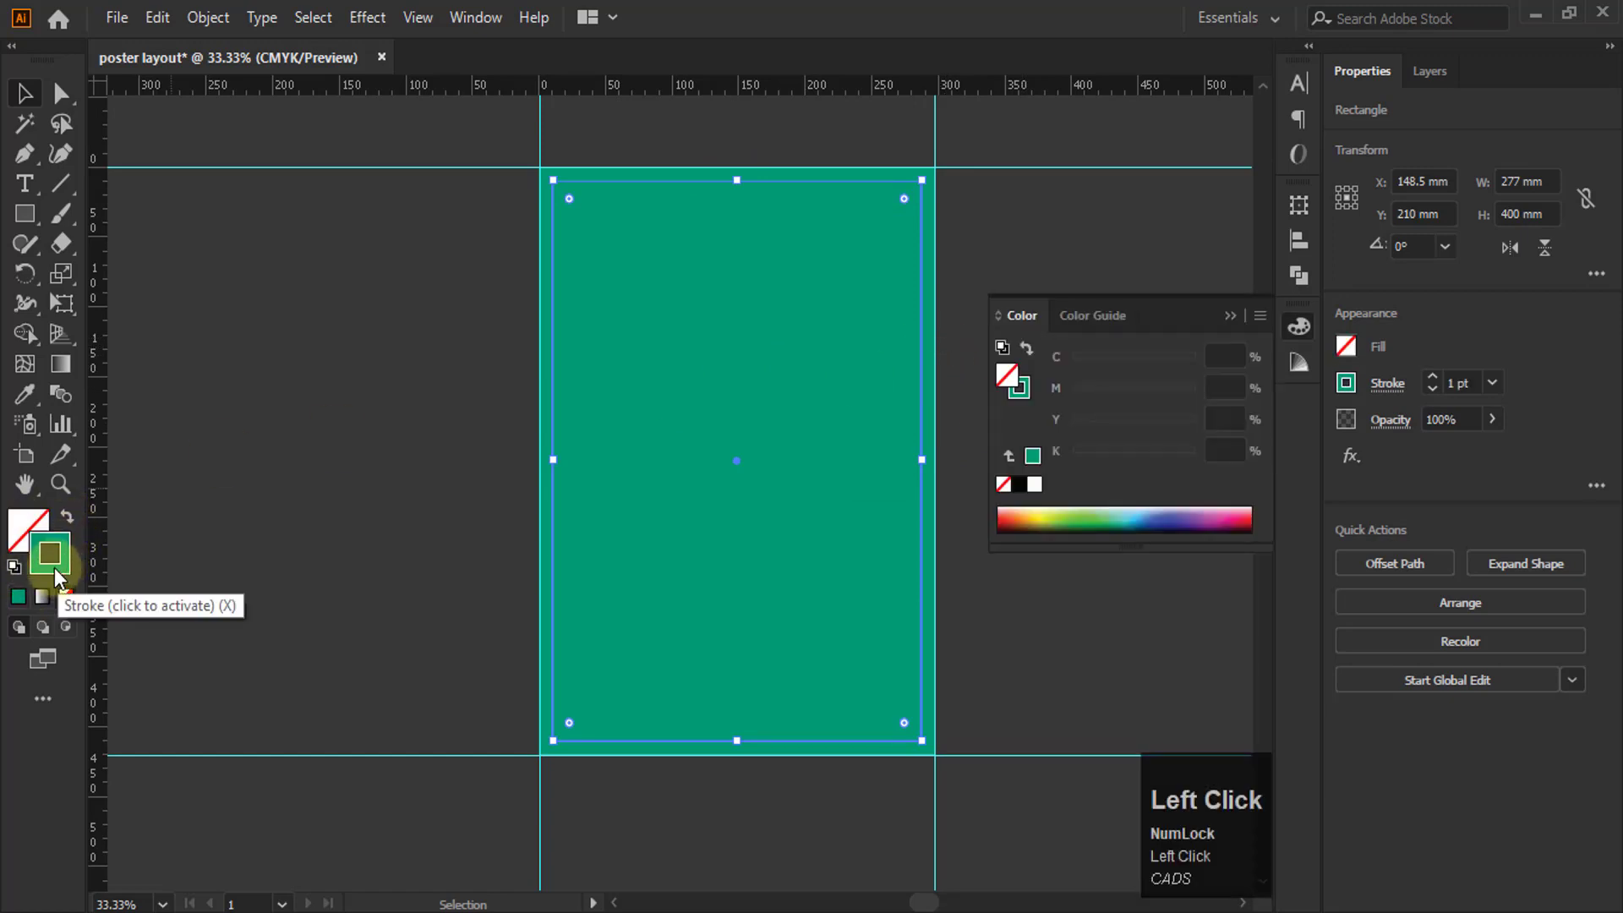
pyautogui.click(56, 578)
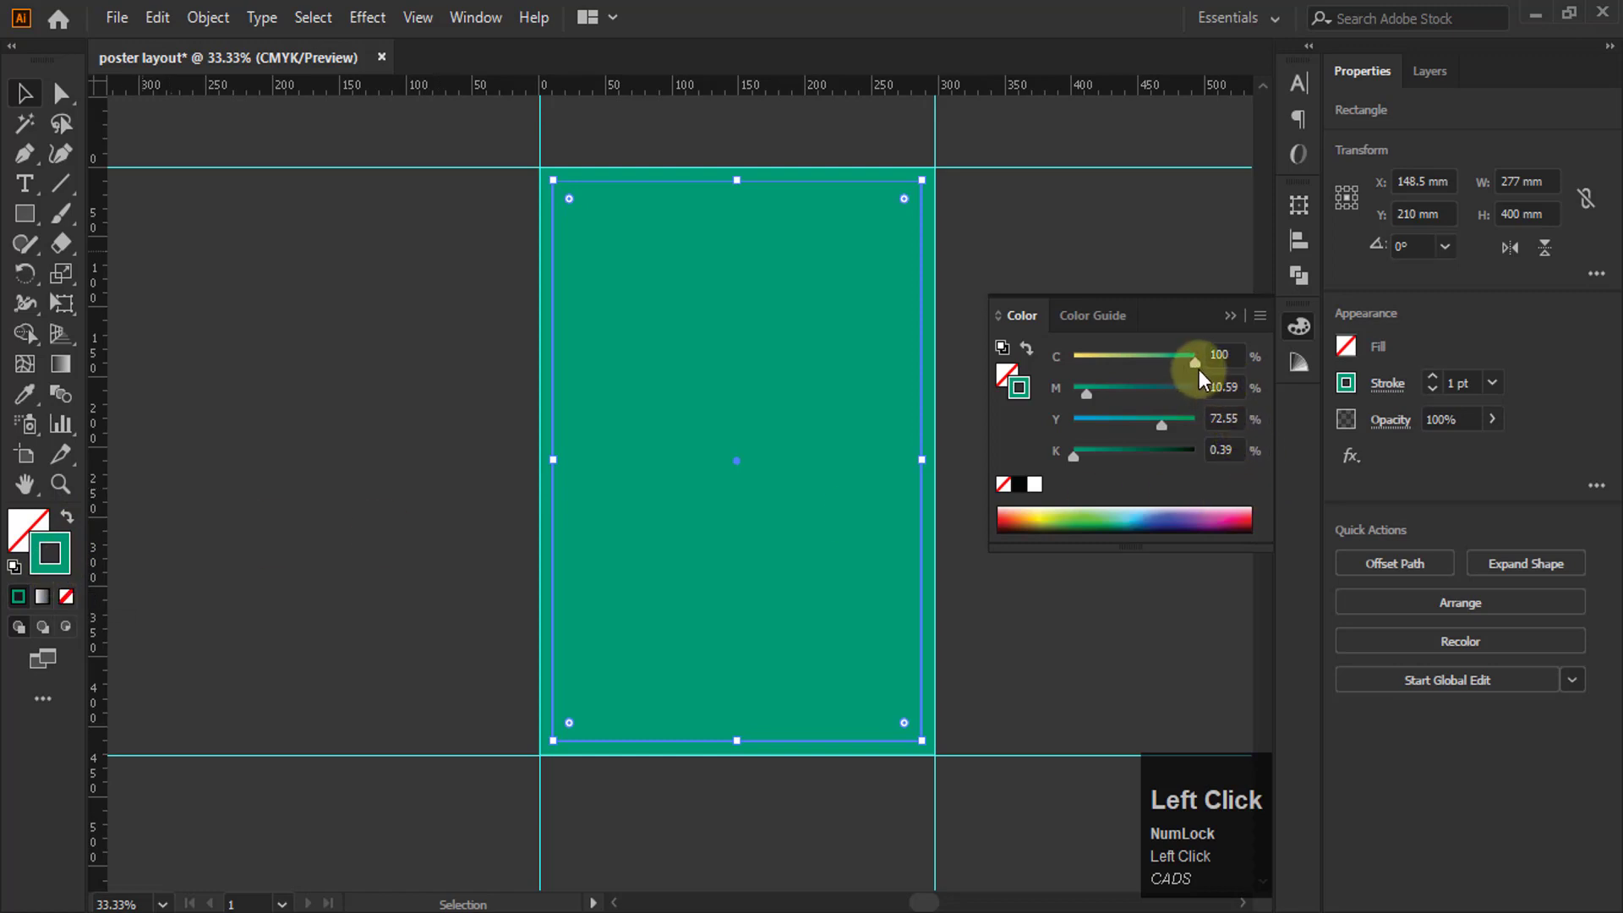
pyautogui.moveTo(1239, 518); pyautogui.dragTo(1251, 507)
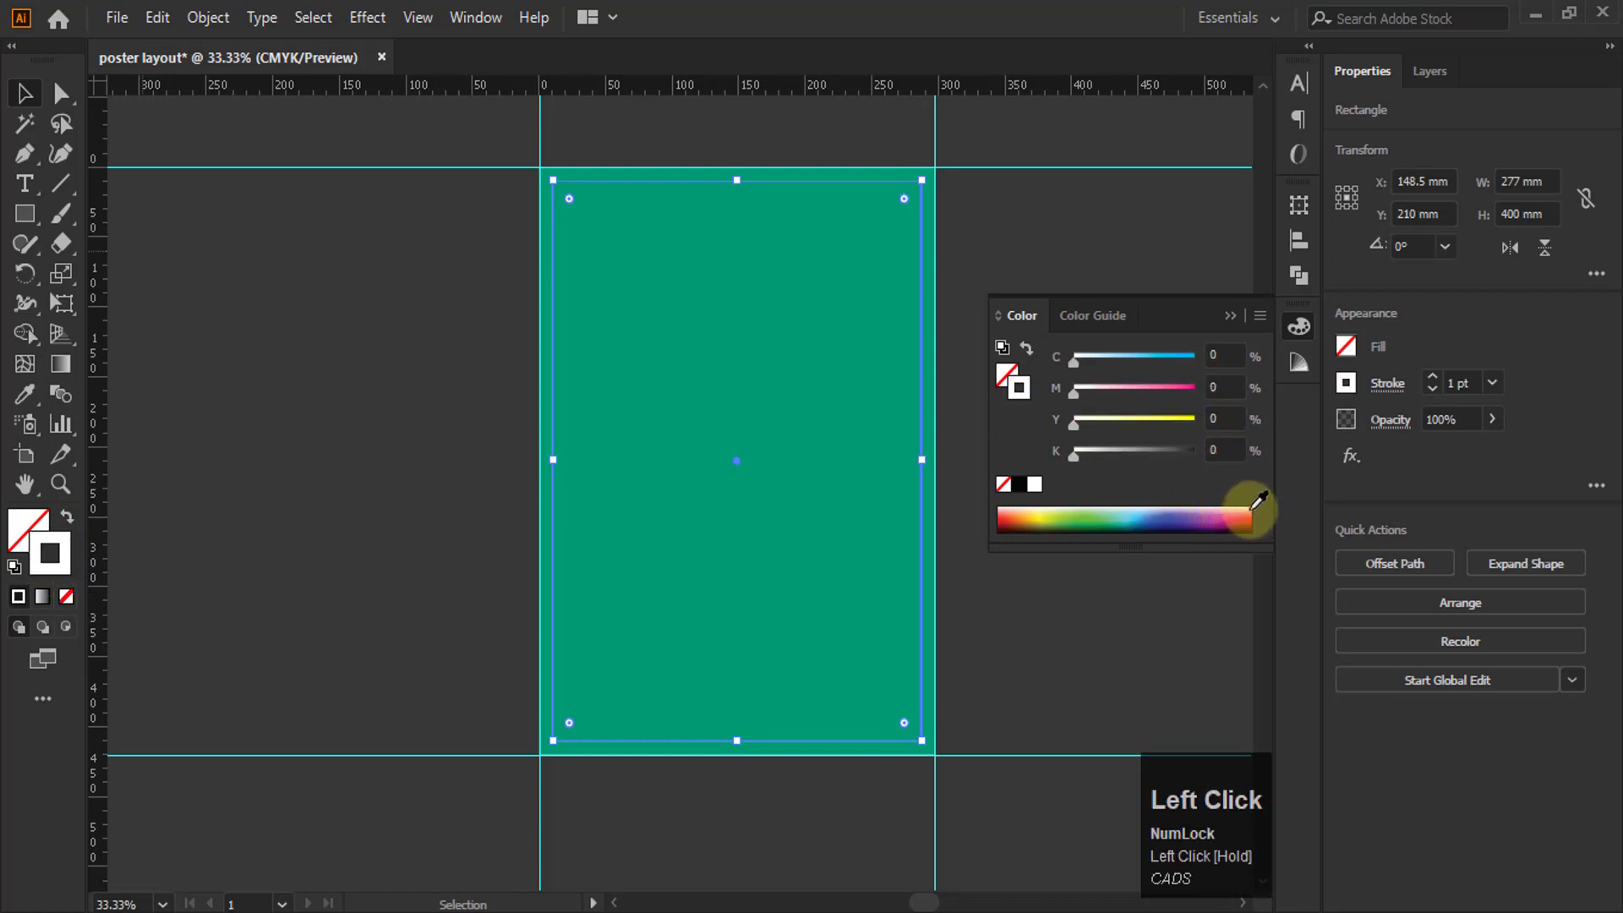
pyautogui.click(1247, 520)
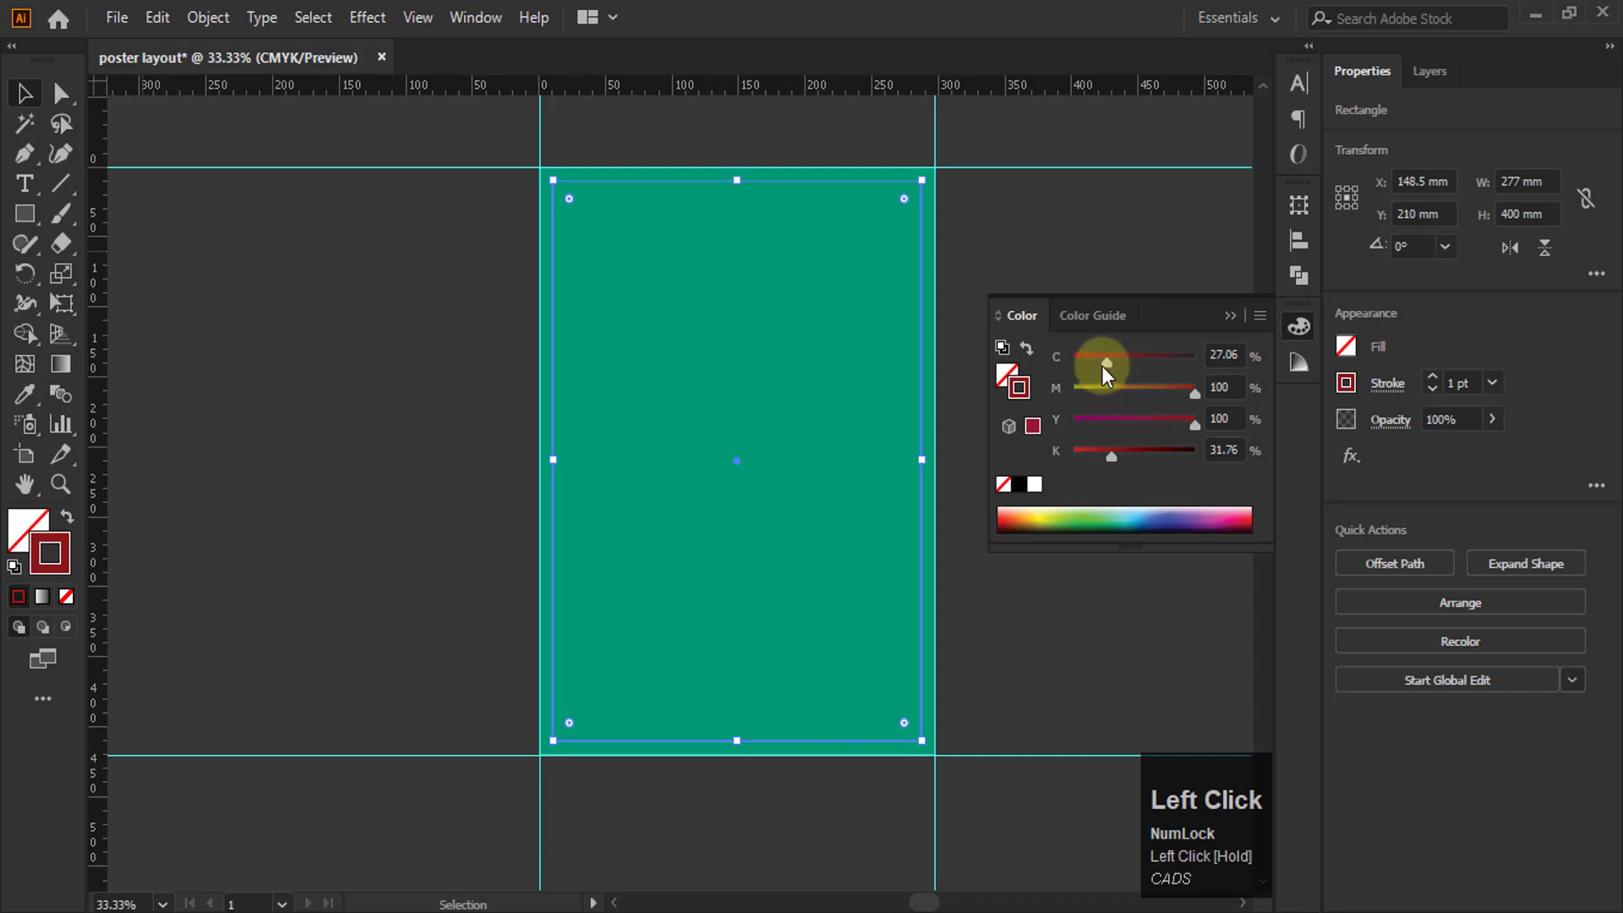
pyautogui.moveTo(1102, 365); pyautogui.dragTo(1066, 362)
pyautogui.moveTo(1108, 454); pyautogui.dragTo(1066, 455)
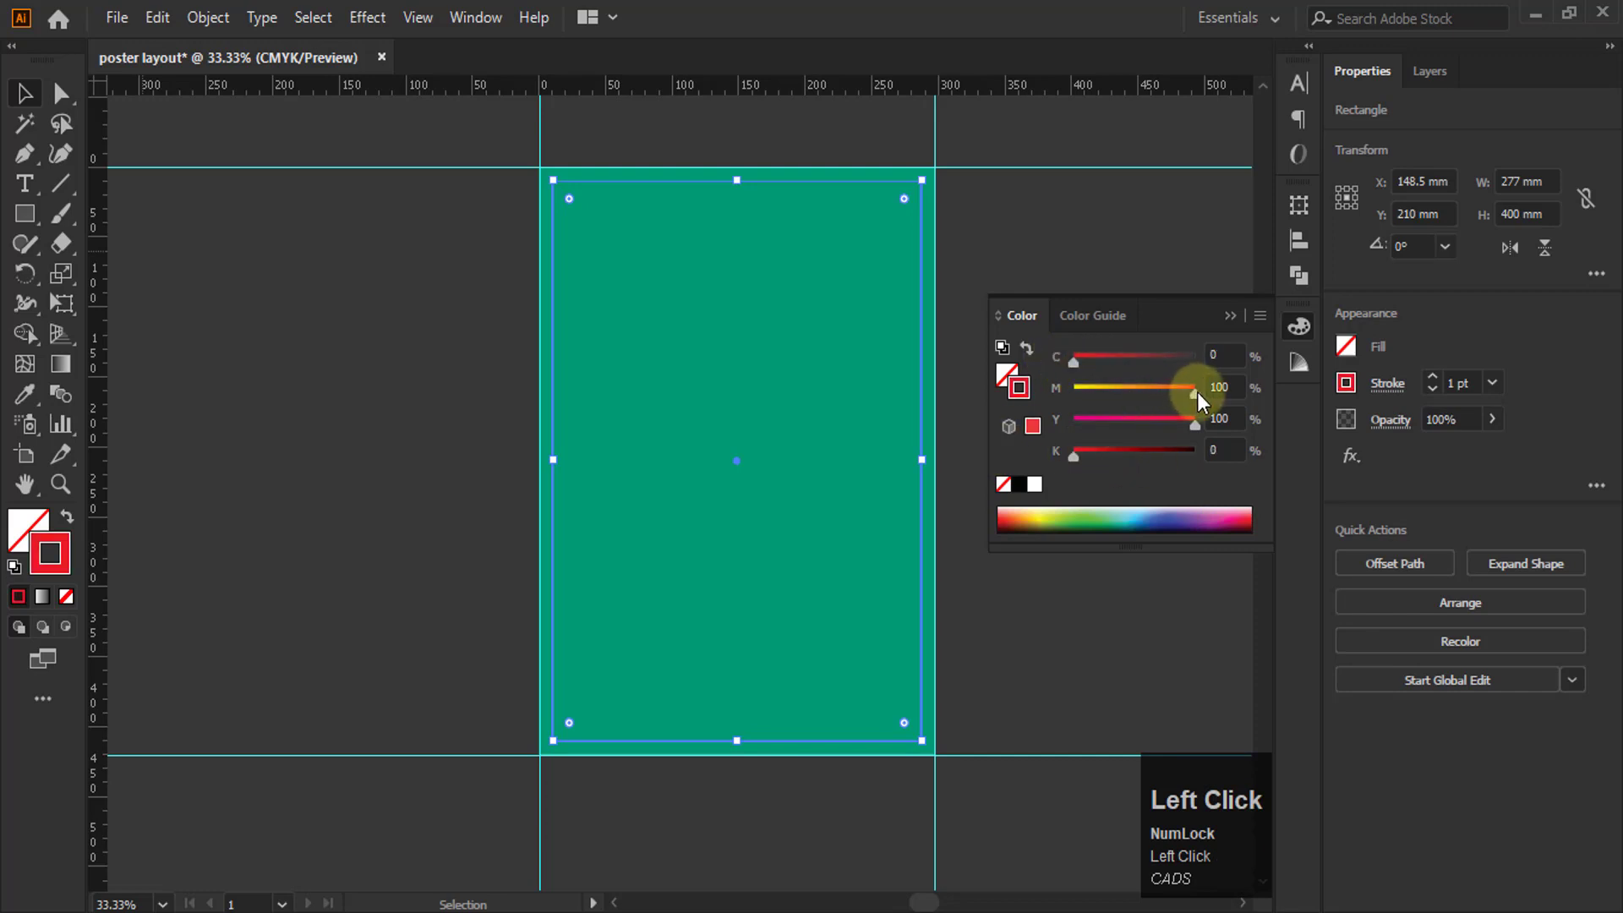
# Step: Set the inner rectangle's stroke weight to 5 pt and deselect it
pyautogui.click(1490, 385)
pyautogui.moveTo(1568, 564); pyautogui.dragTo(1569, 573)
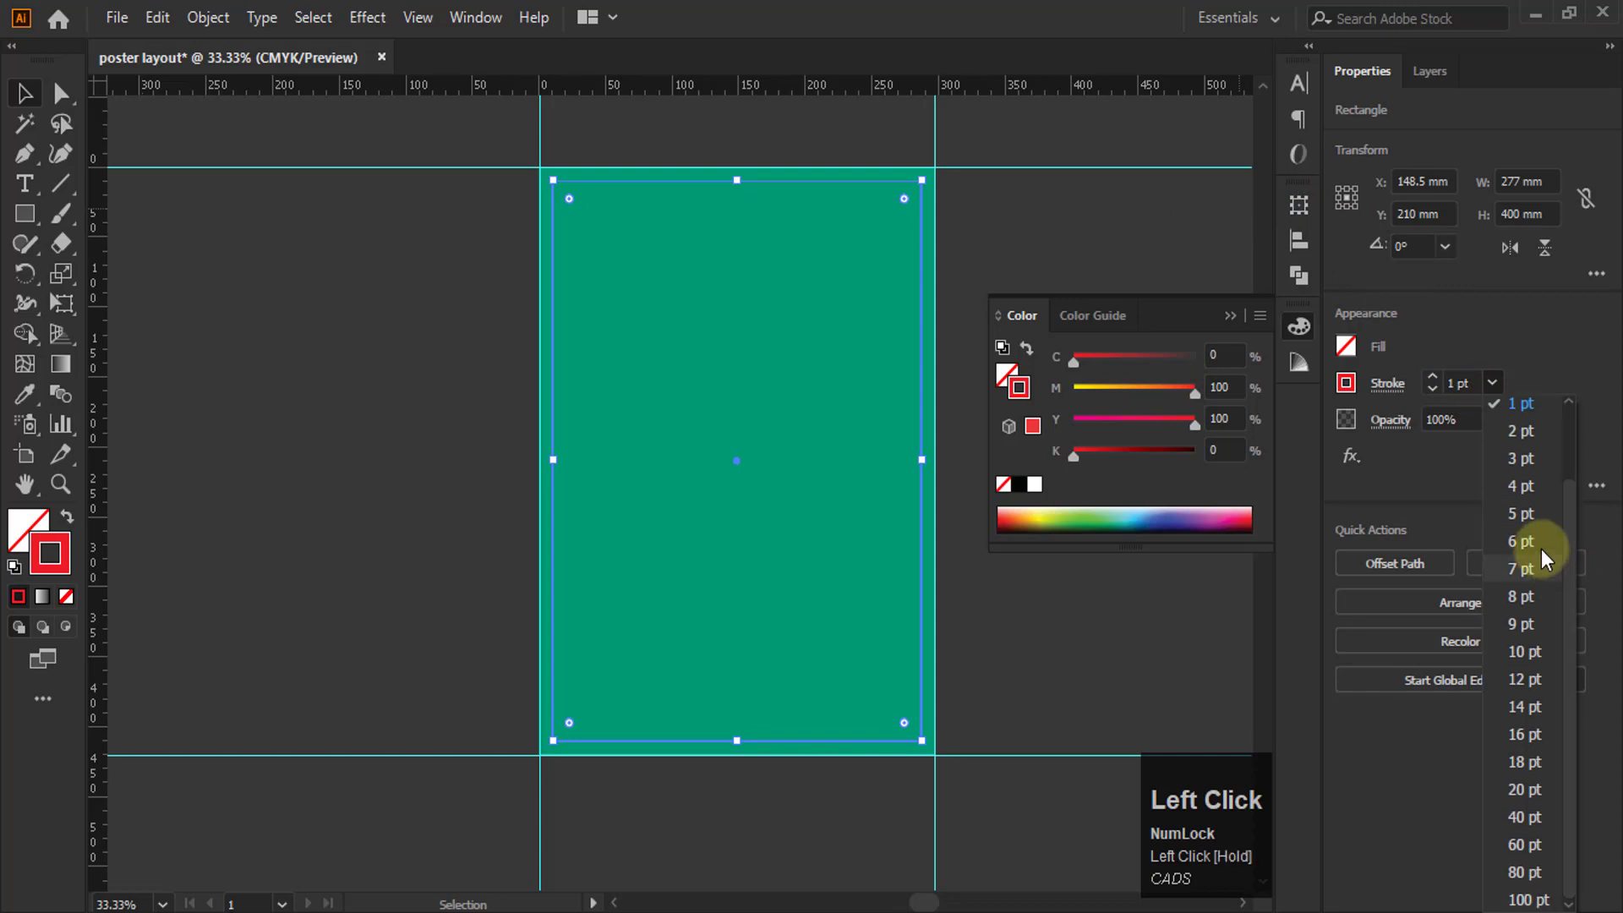
pyautogui.click(1531, 521)
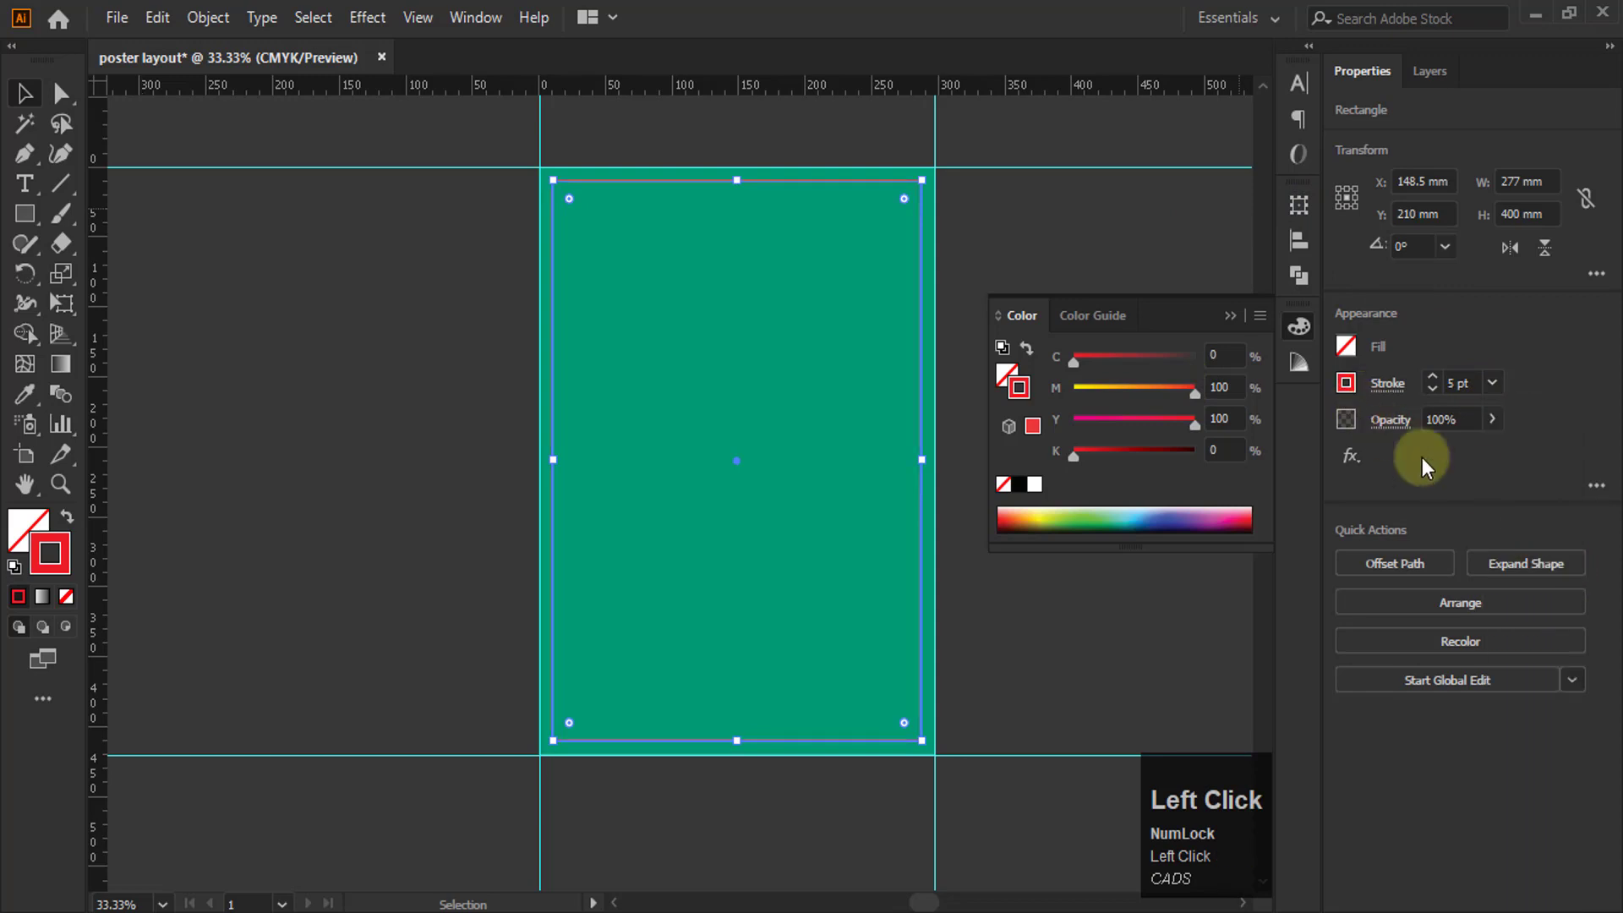
pyautogui.click(428, 194)
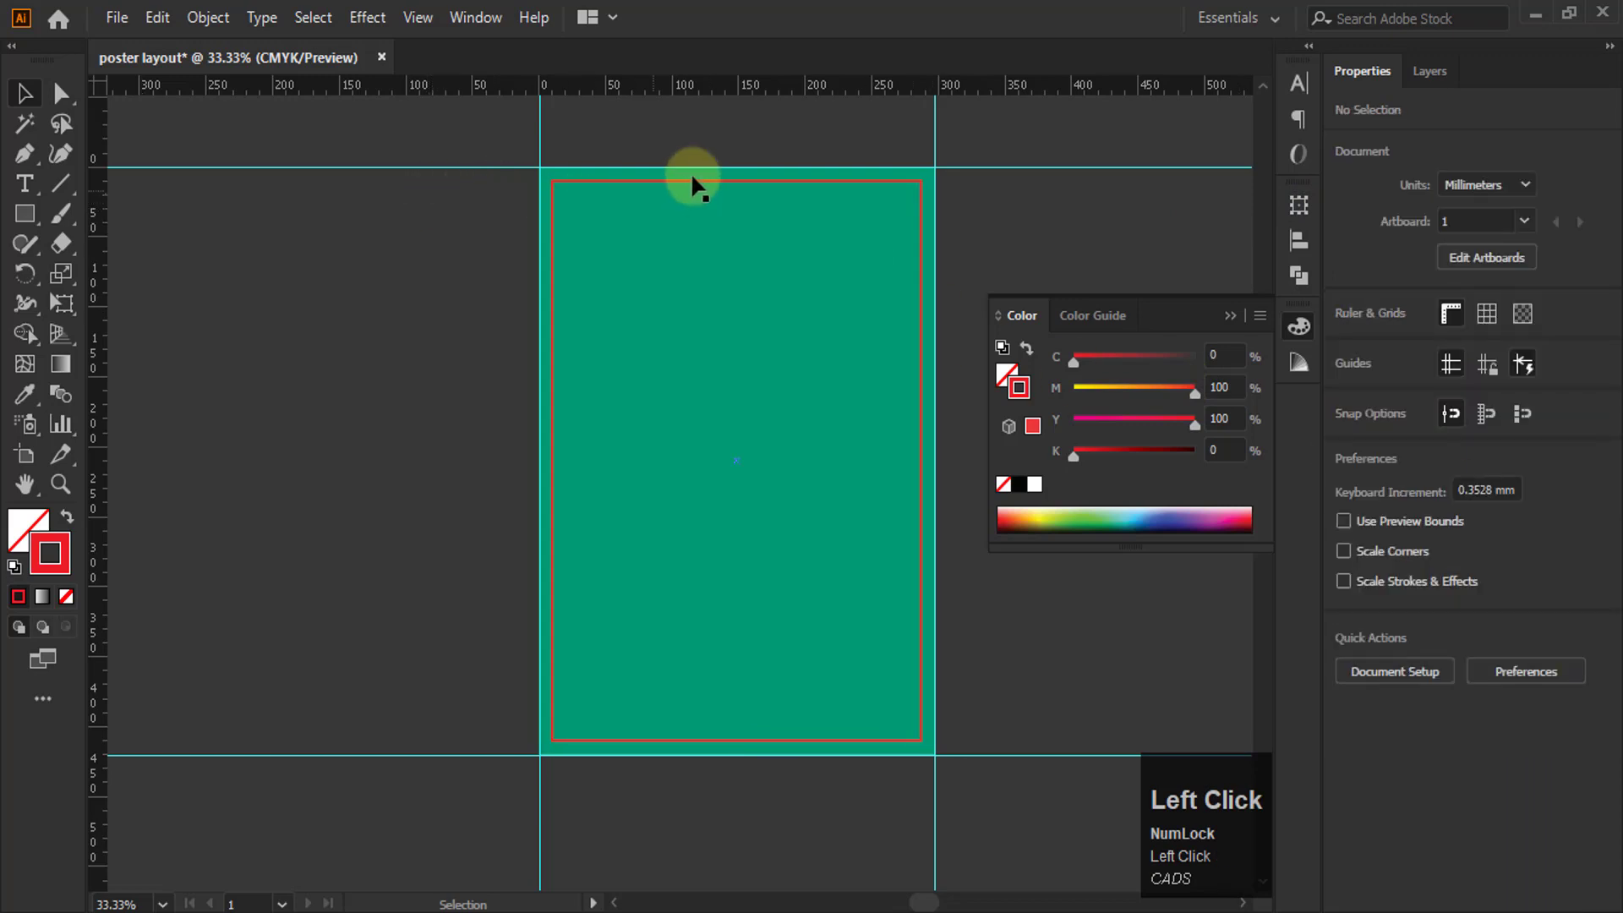
# Step: Add a point text reading "TEXT" on the empty canvas beside the artboard's left edge
pyautogui.scroll(2, 601, 129)
pyautogui.scroll(2, 530, 181)
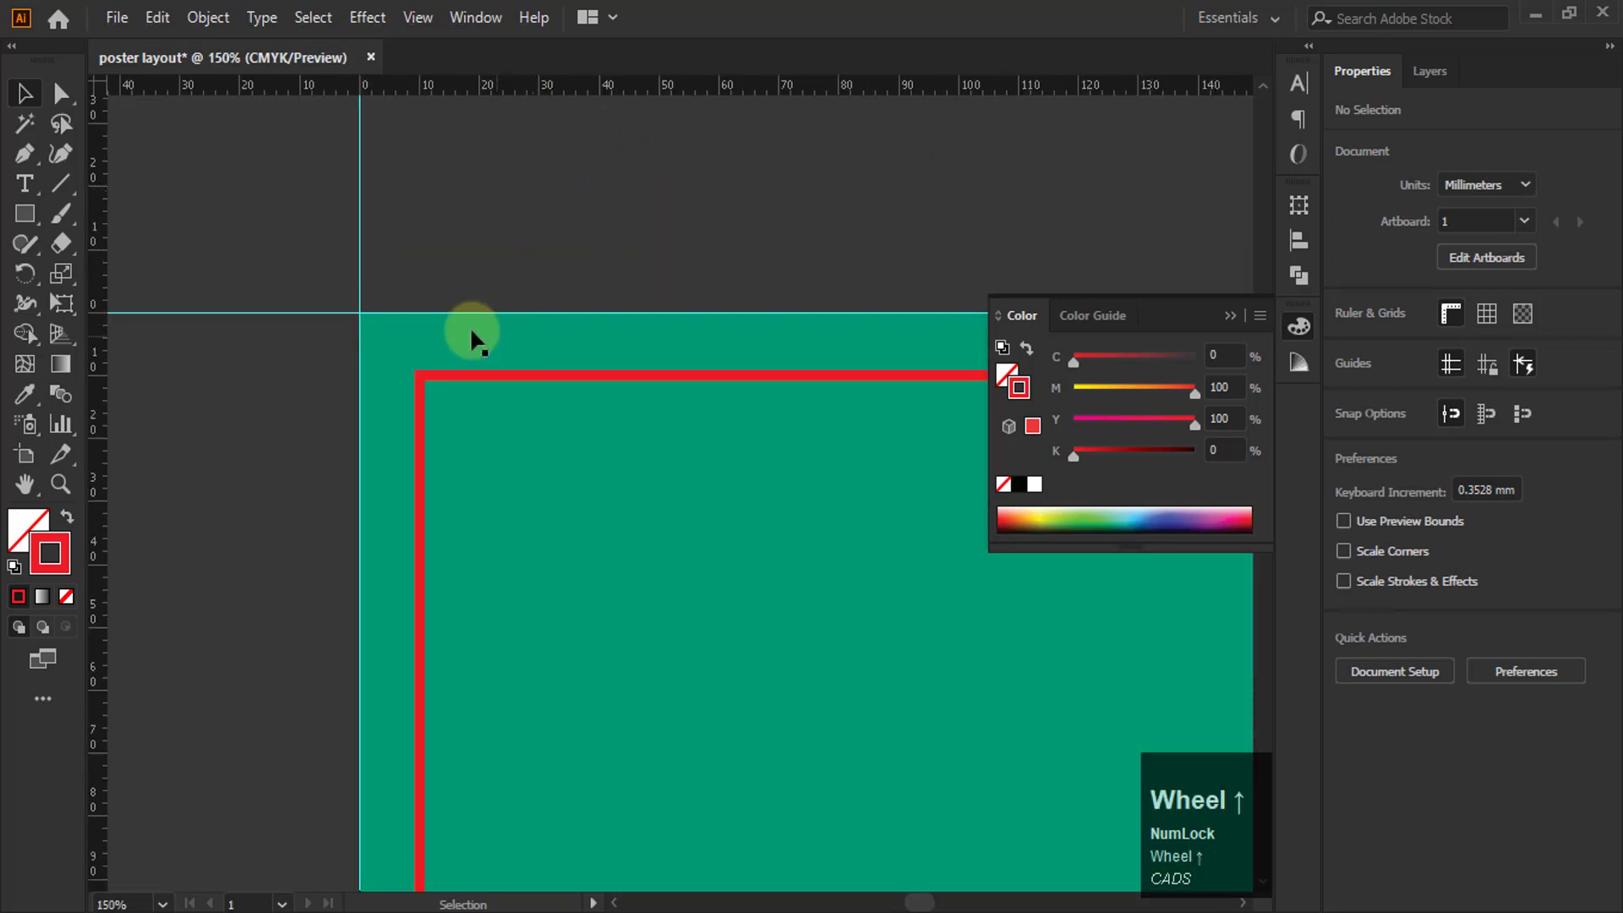
pyautogui.keyDown('alt'); pyautogui.scroll(-2, 541, 218); pyautogui.keyUp('alt')
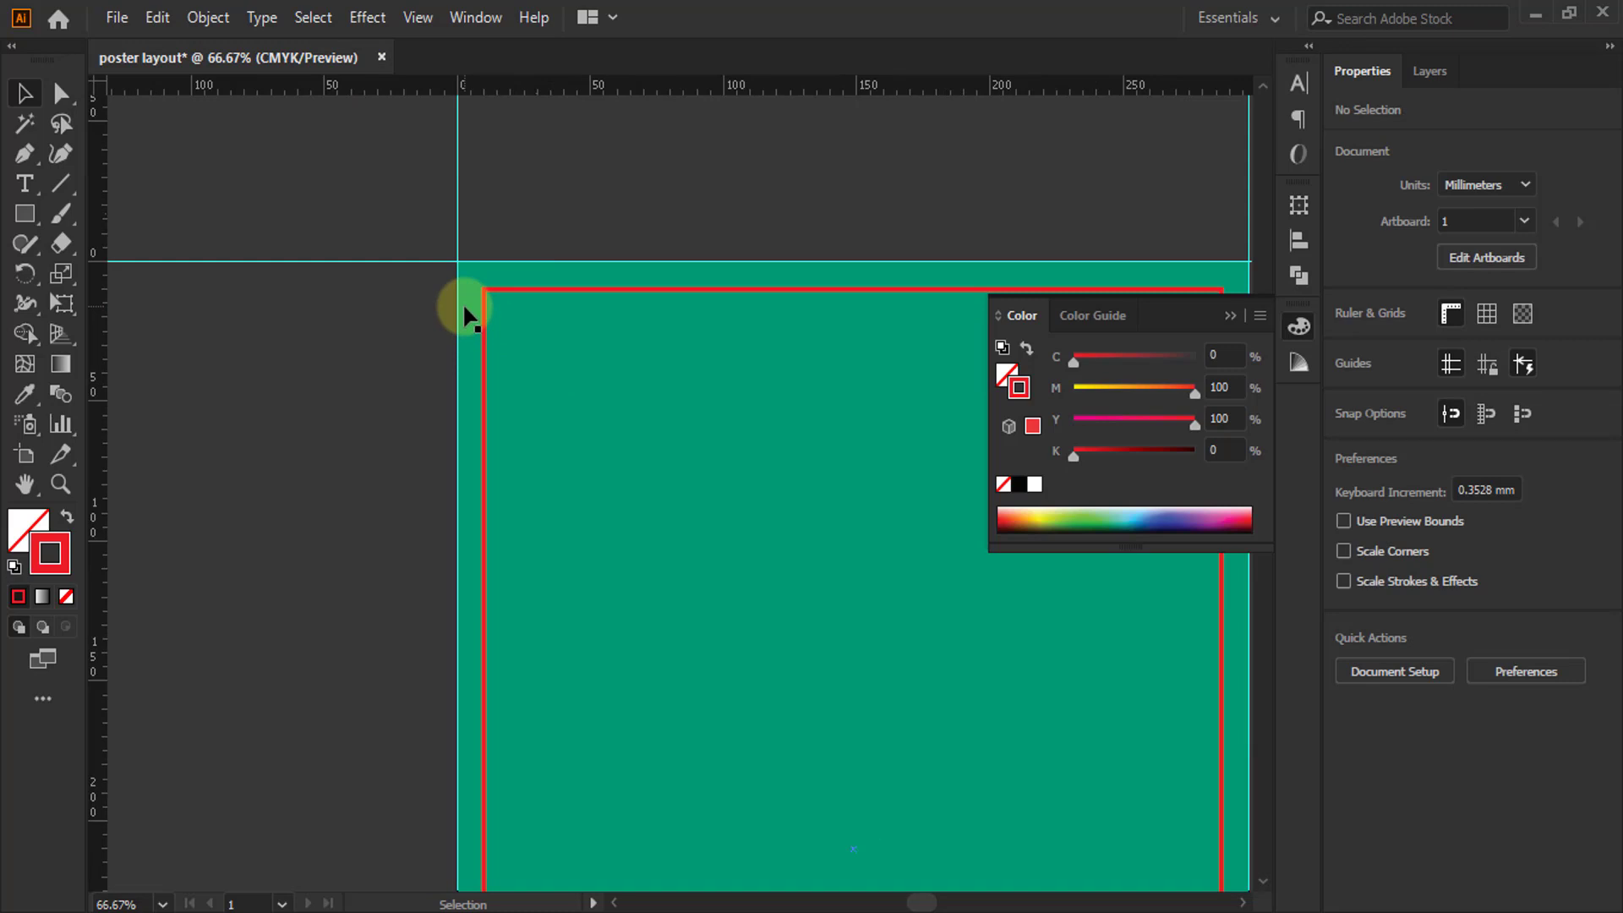
pyautogui.click(371, 337)
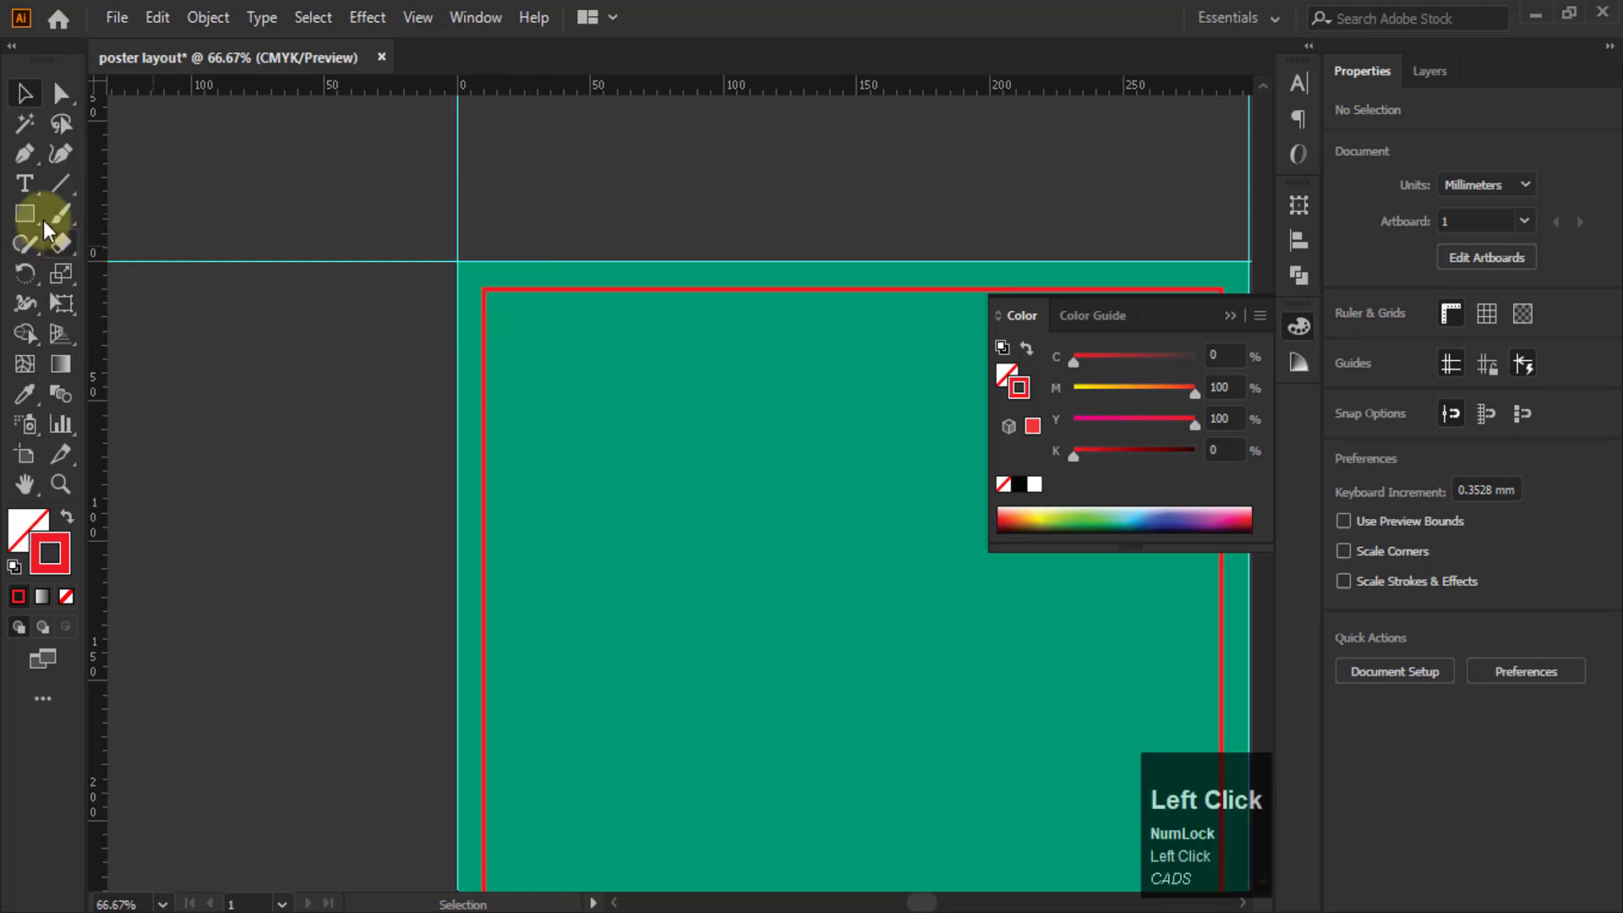
pyautogui.click(285, 443)
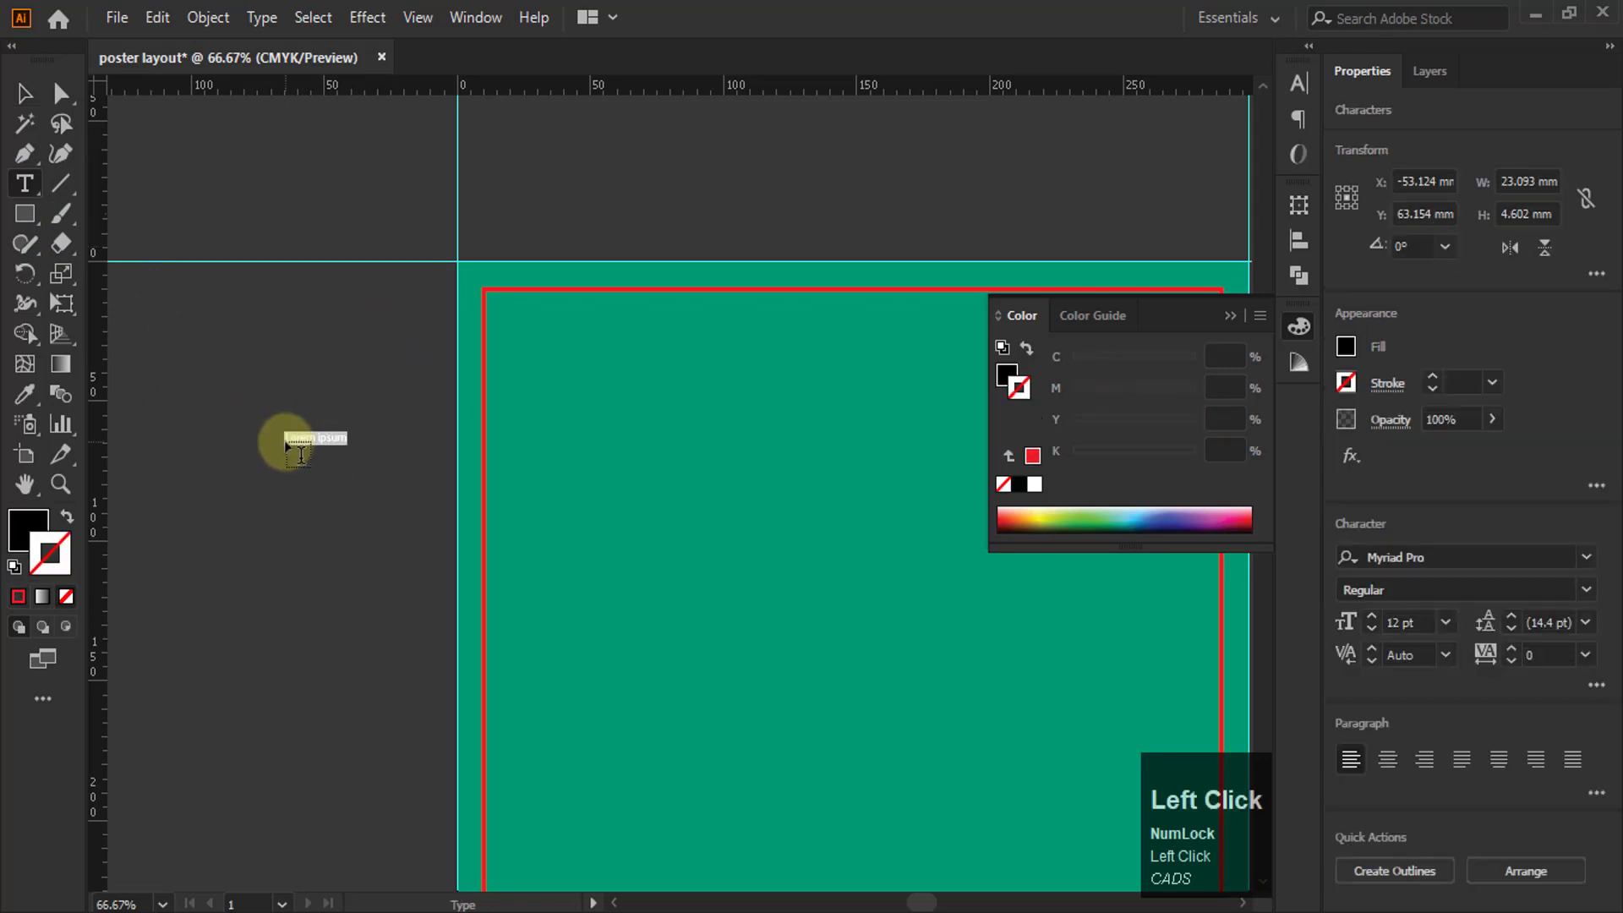
pyautogui.press('BackSpace')
pyautogui.write('TEX')
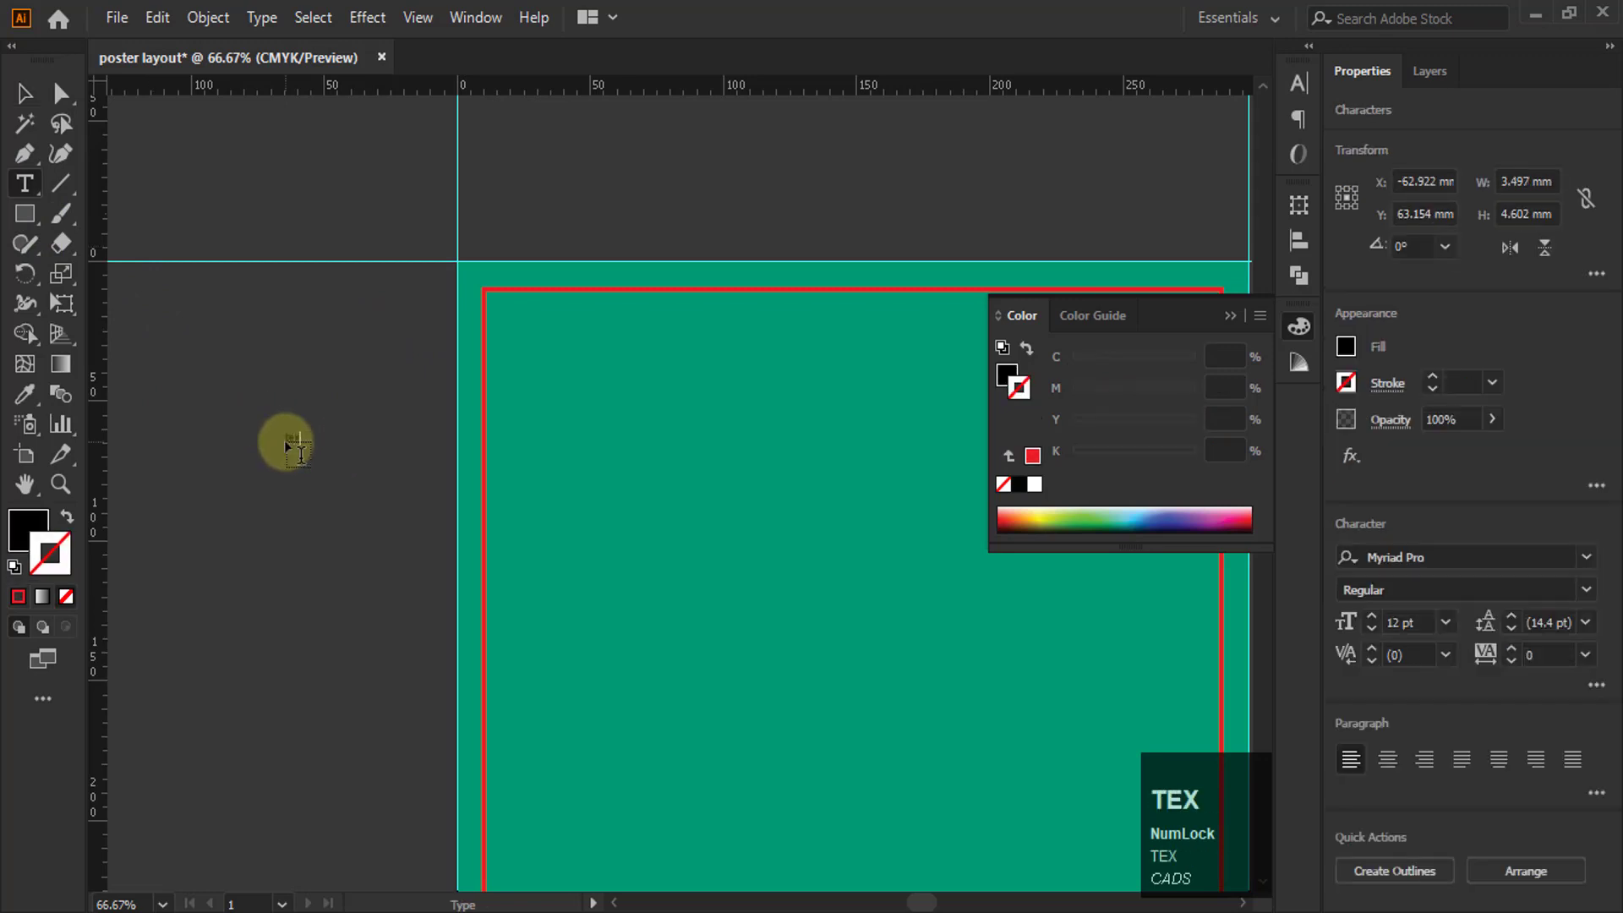
pyautogui.write('T')
pyautogui.click(23, 94)
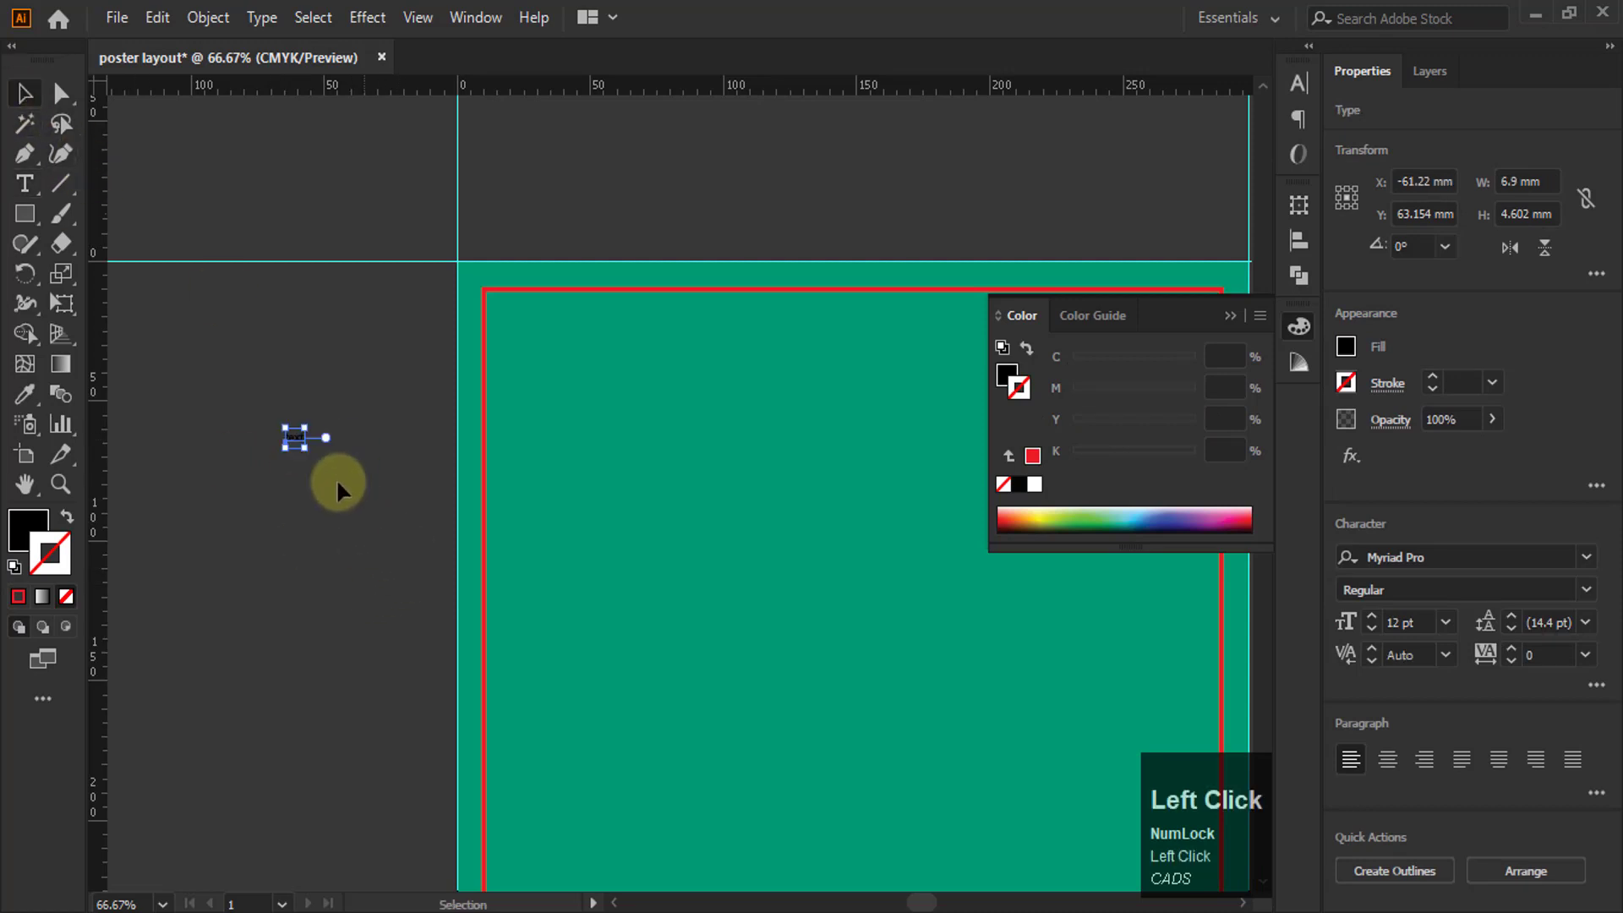
# Step: Enlarge the sample text to about 63 pt, try it at several spots on the poster, and move it back beside the artboard
pyautogui.moveTo(305, 447); pyautogui.dragTo(670, 445)
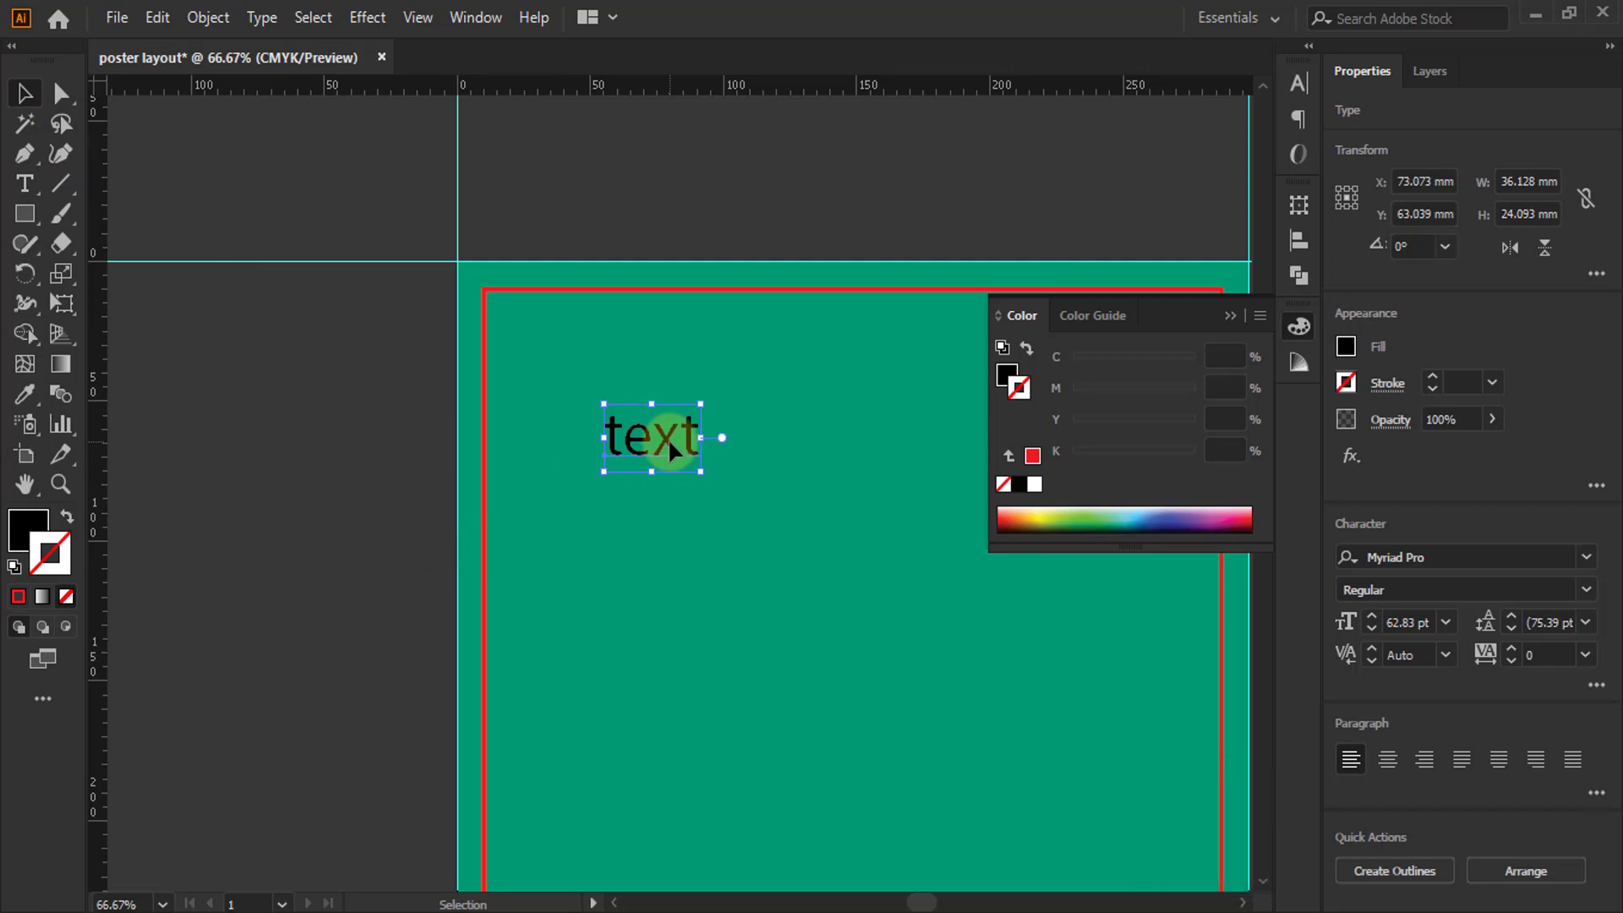
pyautogui.moveTo(671, 443); pyautogui.dragTo(528, 413)
pyautogui.moveTo(525, 408); pyautogui.dragTo(662, 521)
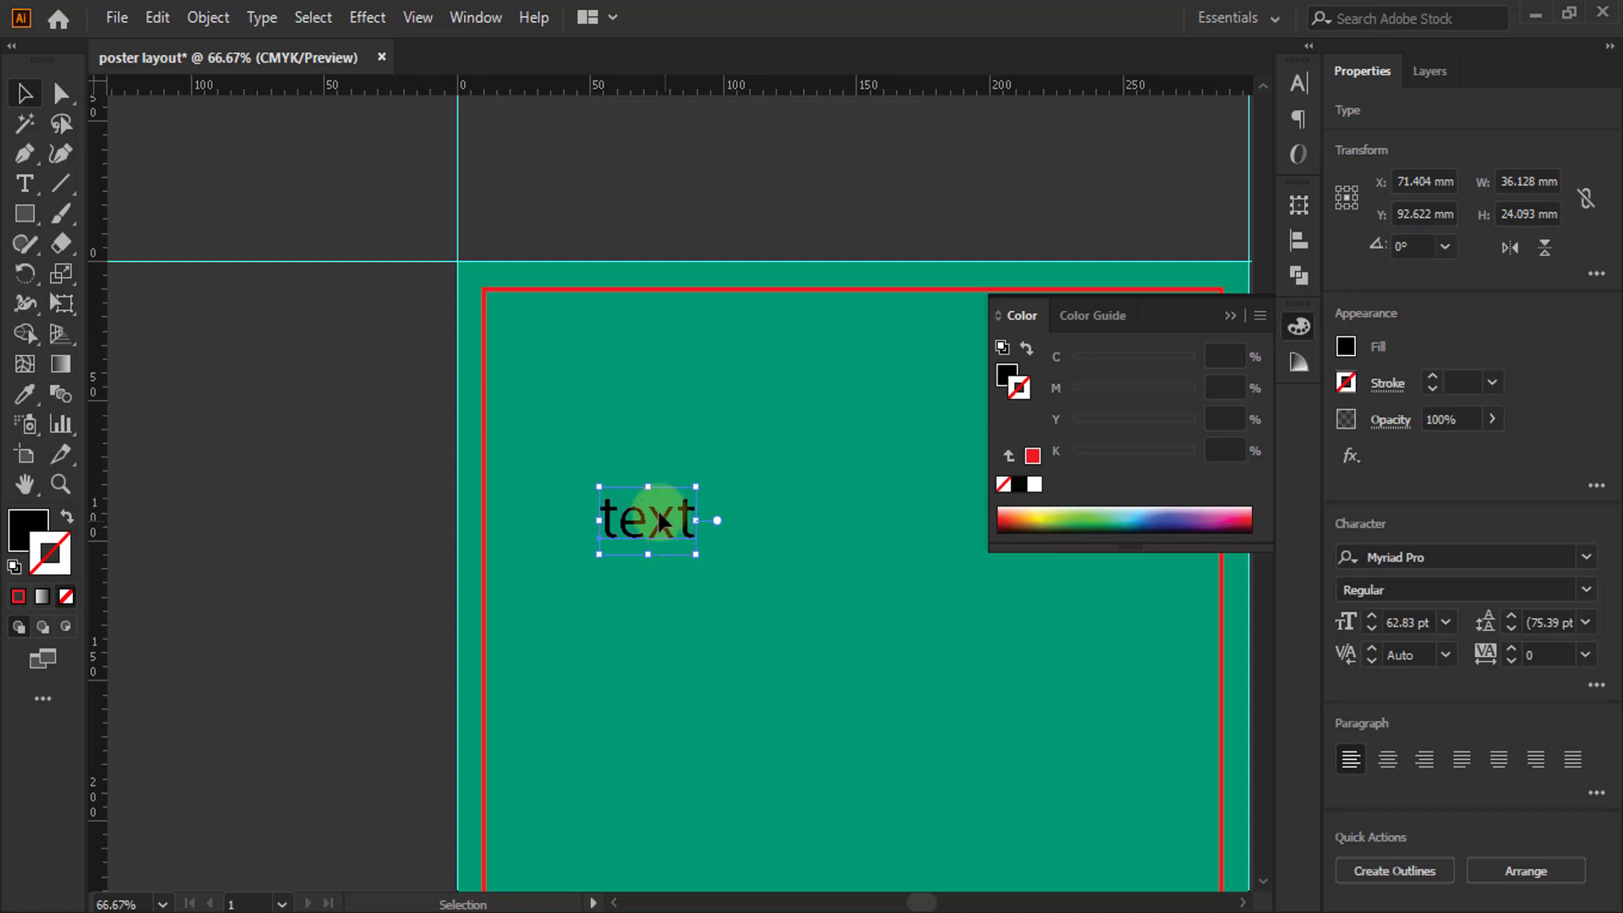
pyautogui.moveTo(659, 517); pyautogui.dragTo(383, 422)
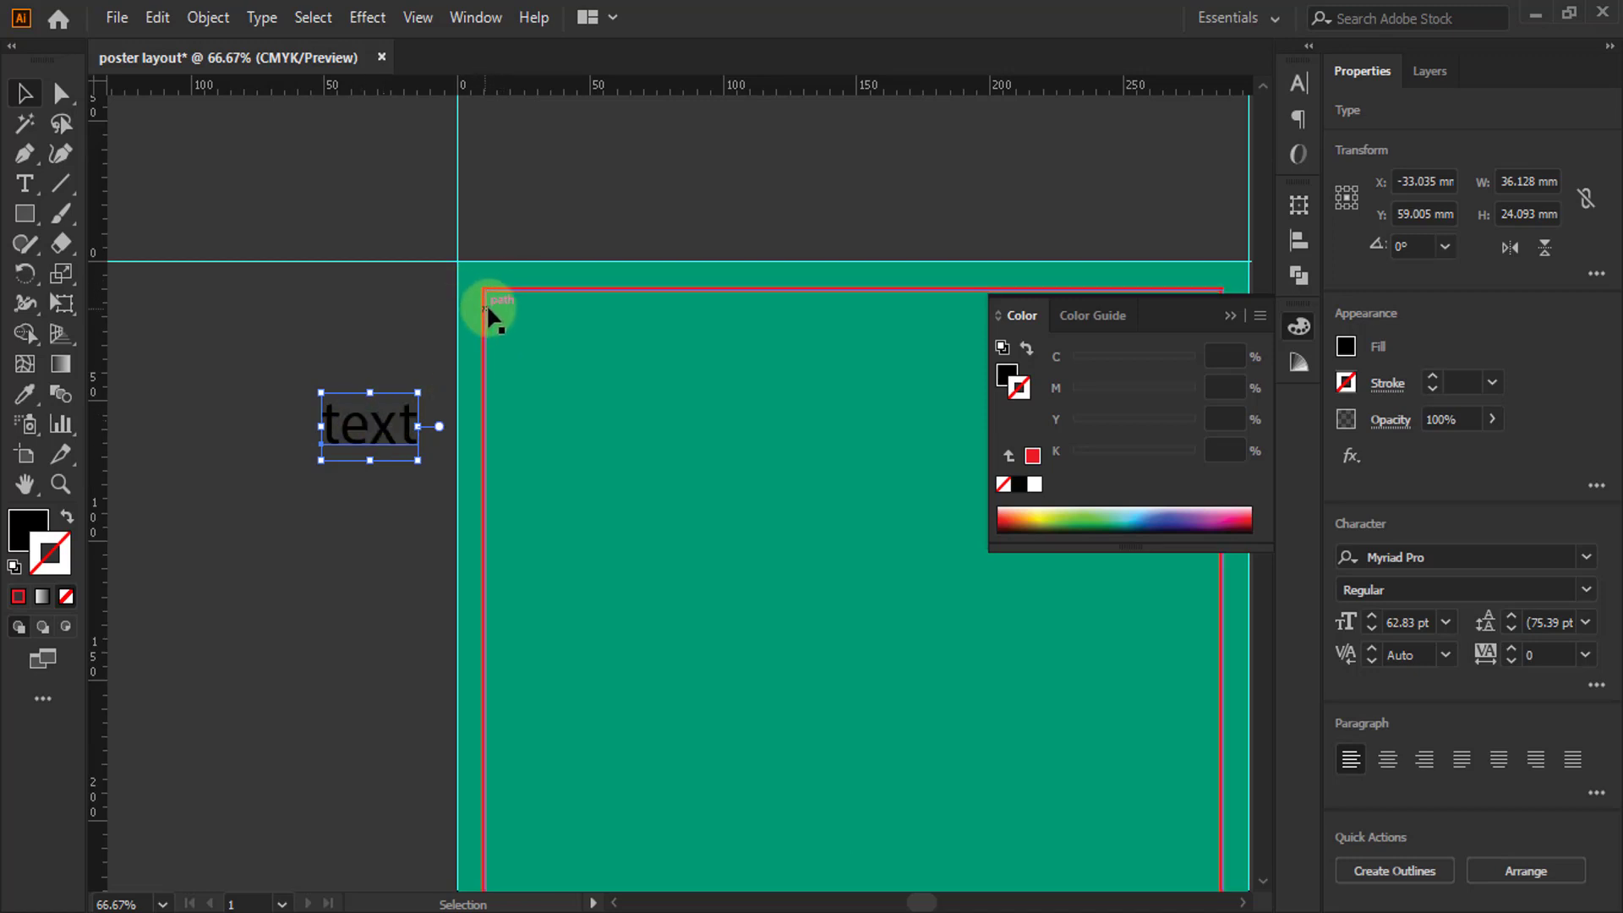
pyautogui.keyDown('alt'); pyautogui.scroll(2, 472, 279); pyautogui.keyUp('alt')
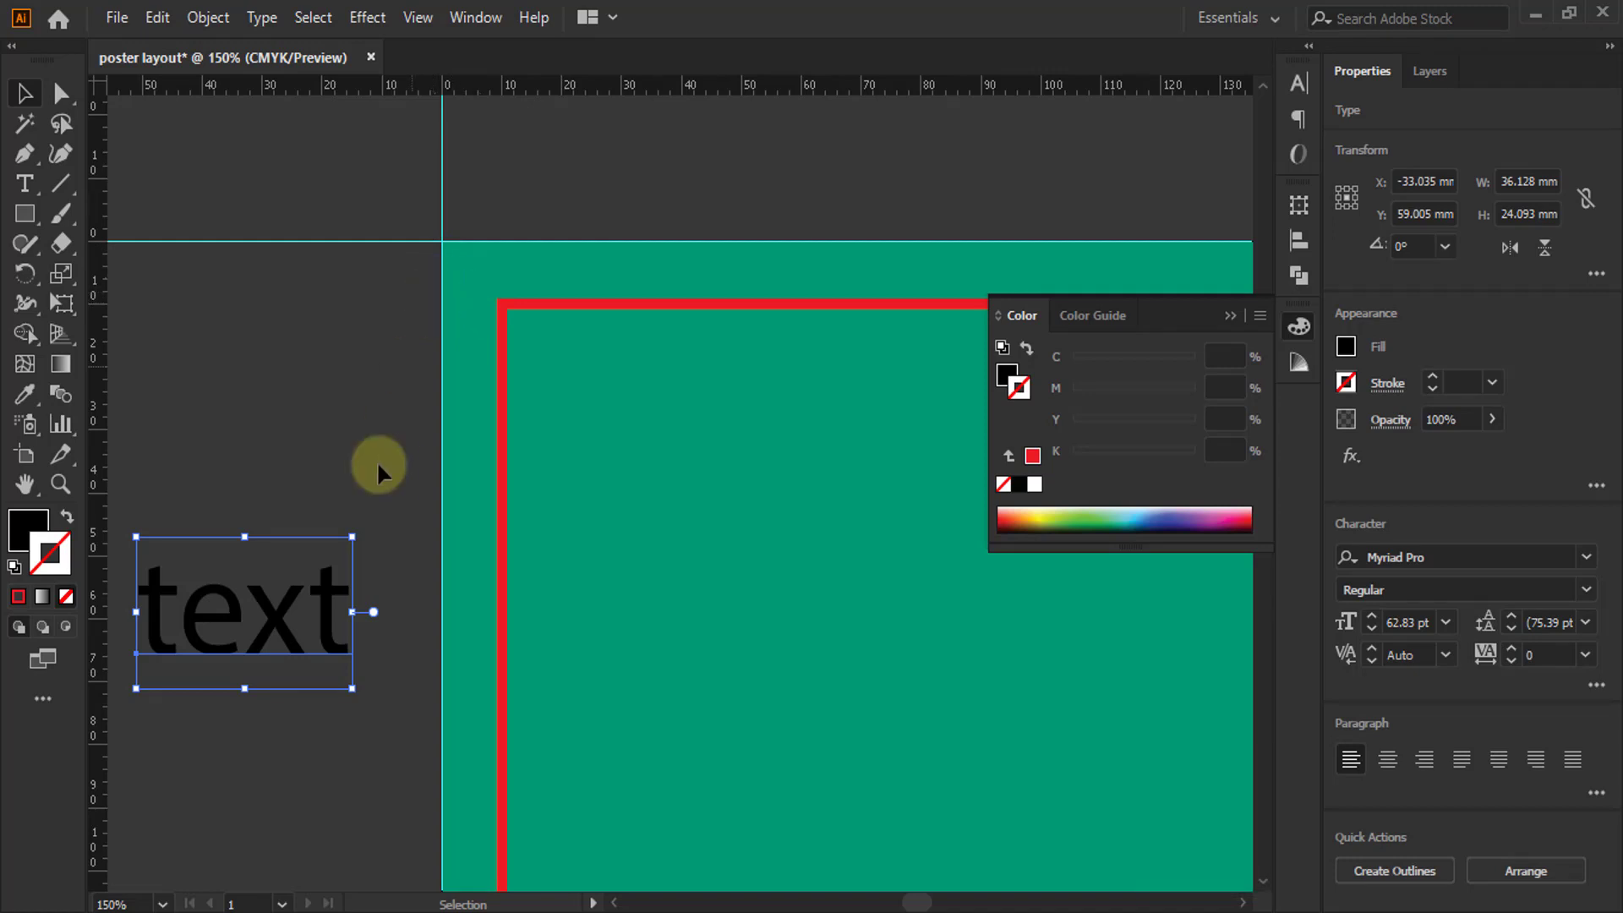
pyautogui.moveTo(114, 329); pyautogui.dragTo(421, 316)
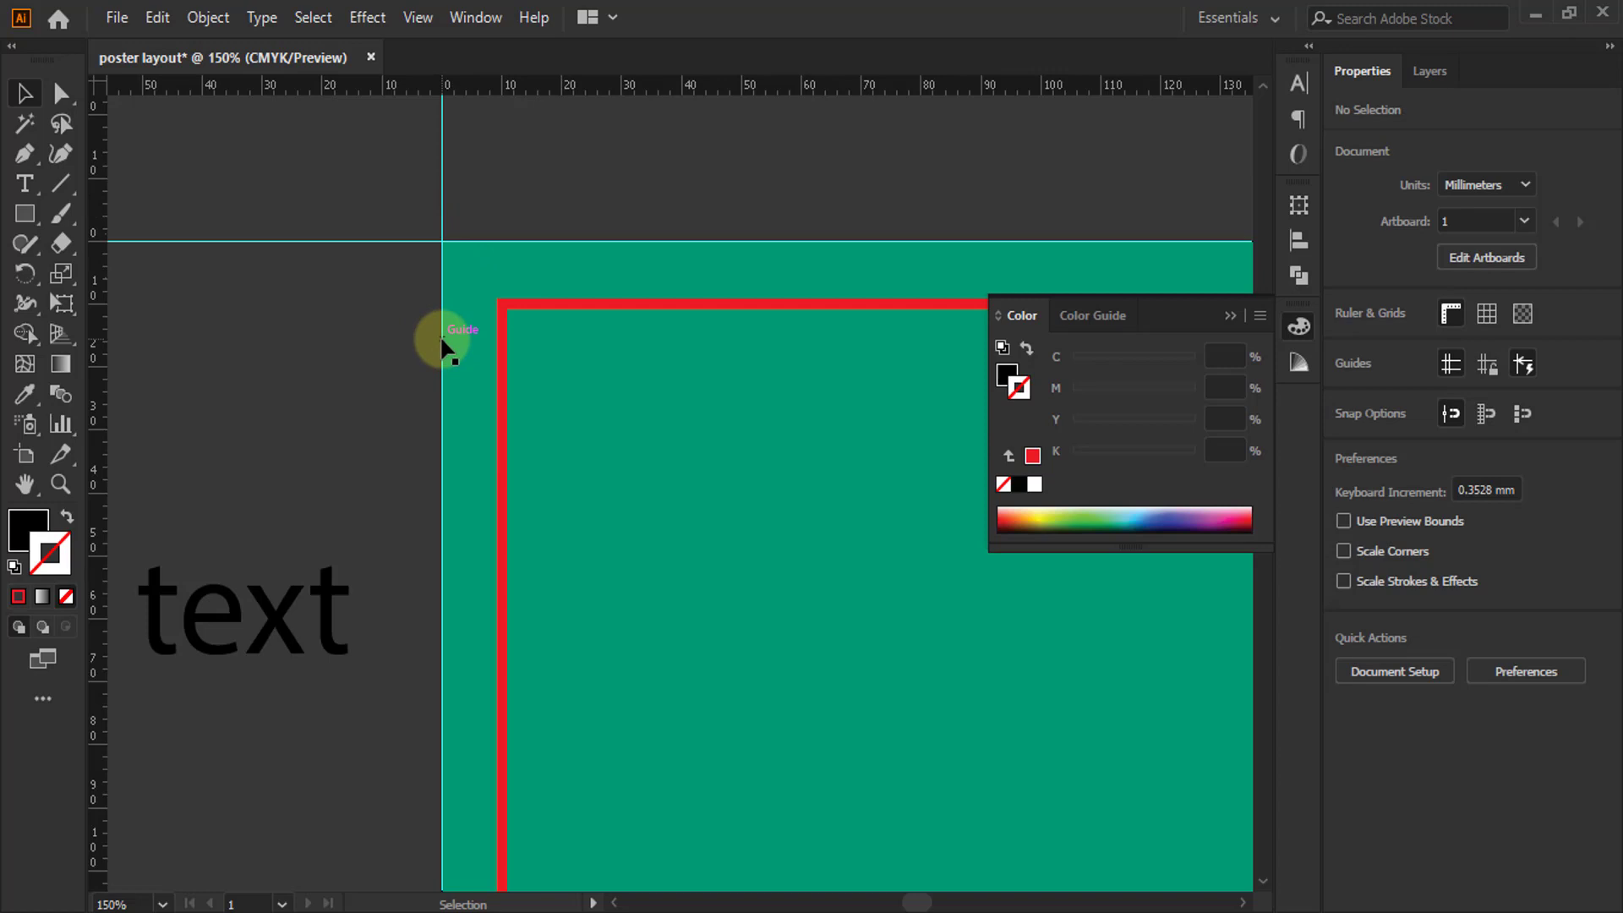
# Step: Try the sample text inside the red margin frame once more, move it off the artboard, and delete it
pyautogui.moveTo(325, 583); pyautogui.dragTo(749, 486)
pyautogui.moveTo(642, 516); pyautogui.dragTo(308, 423)
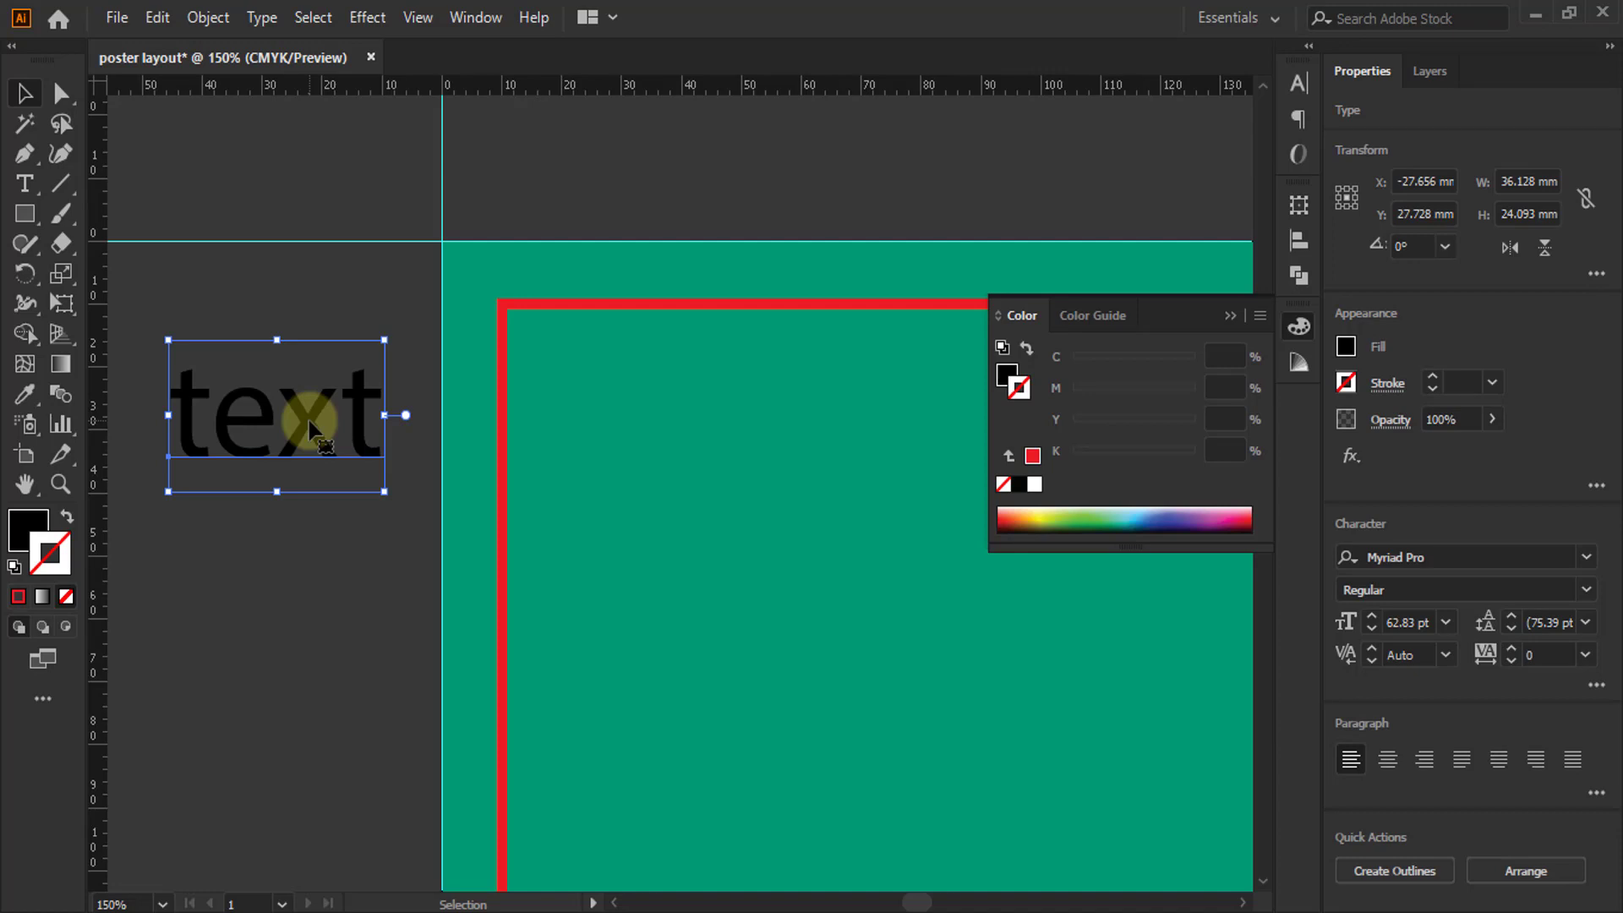
pyautogui.press('Delete')
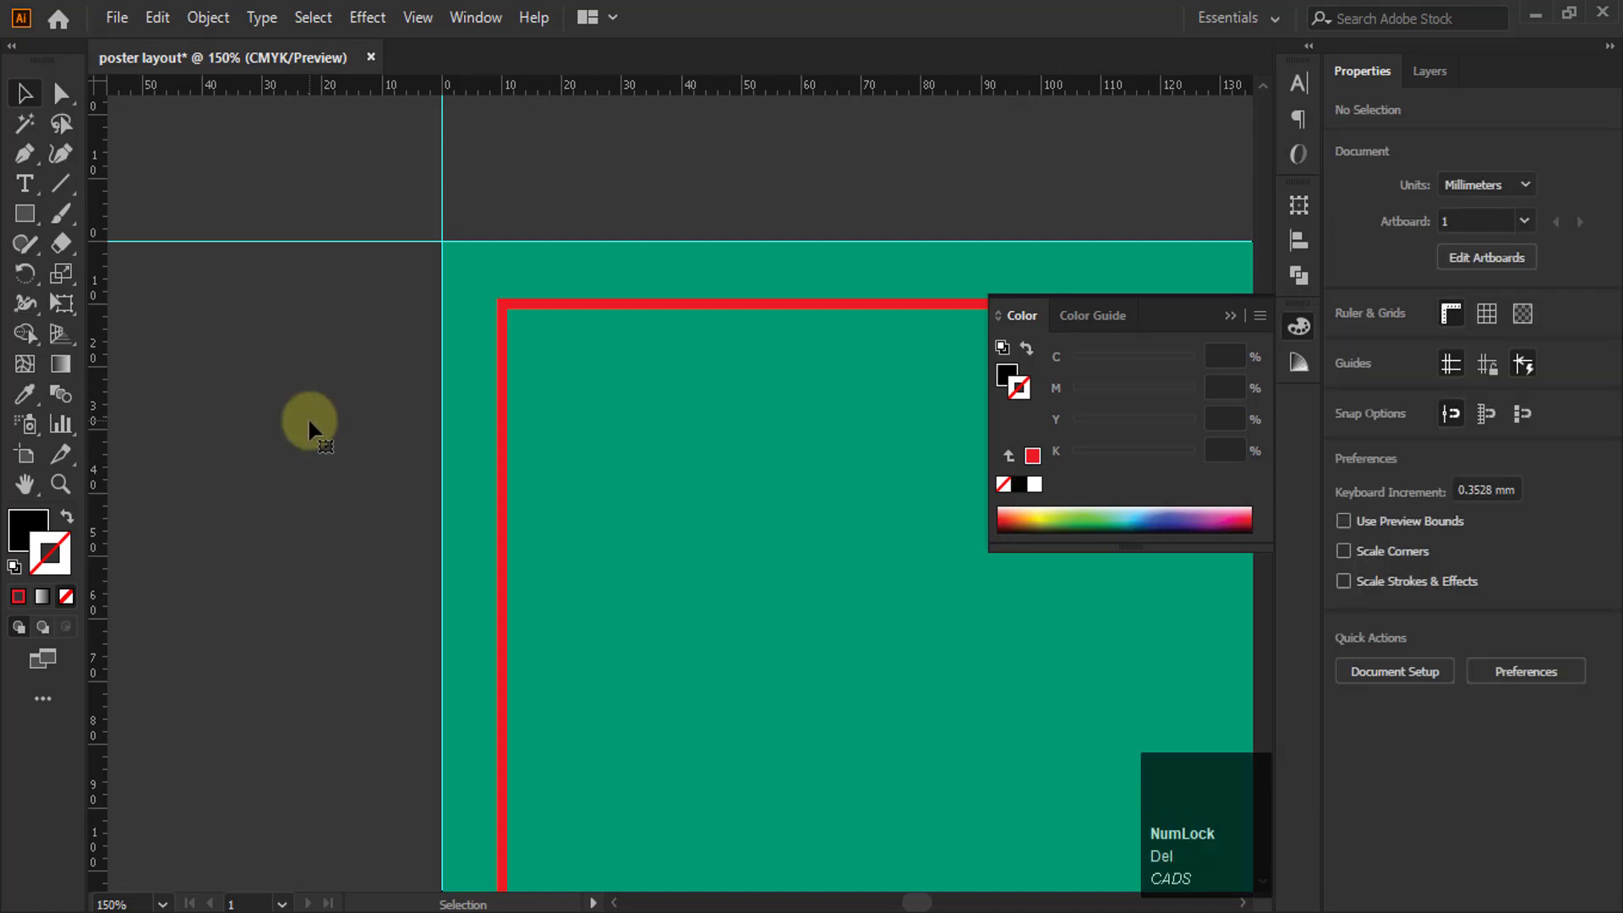
pyautogui.click(305, 417)
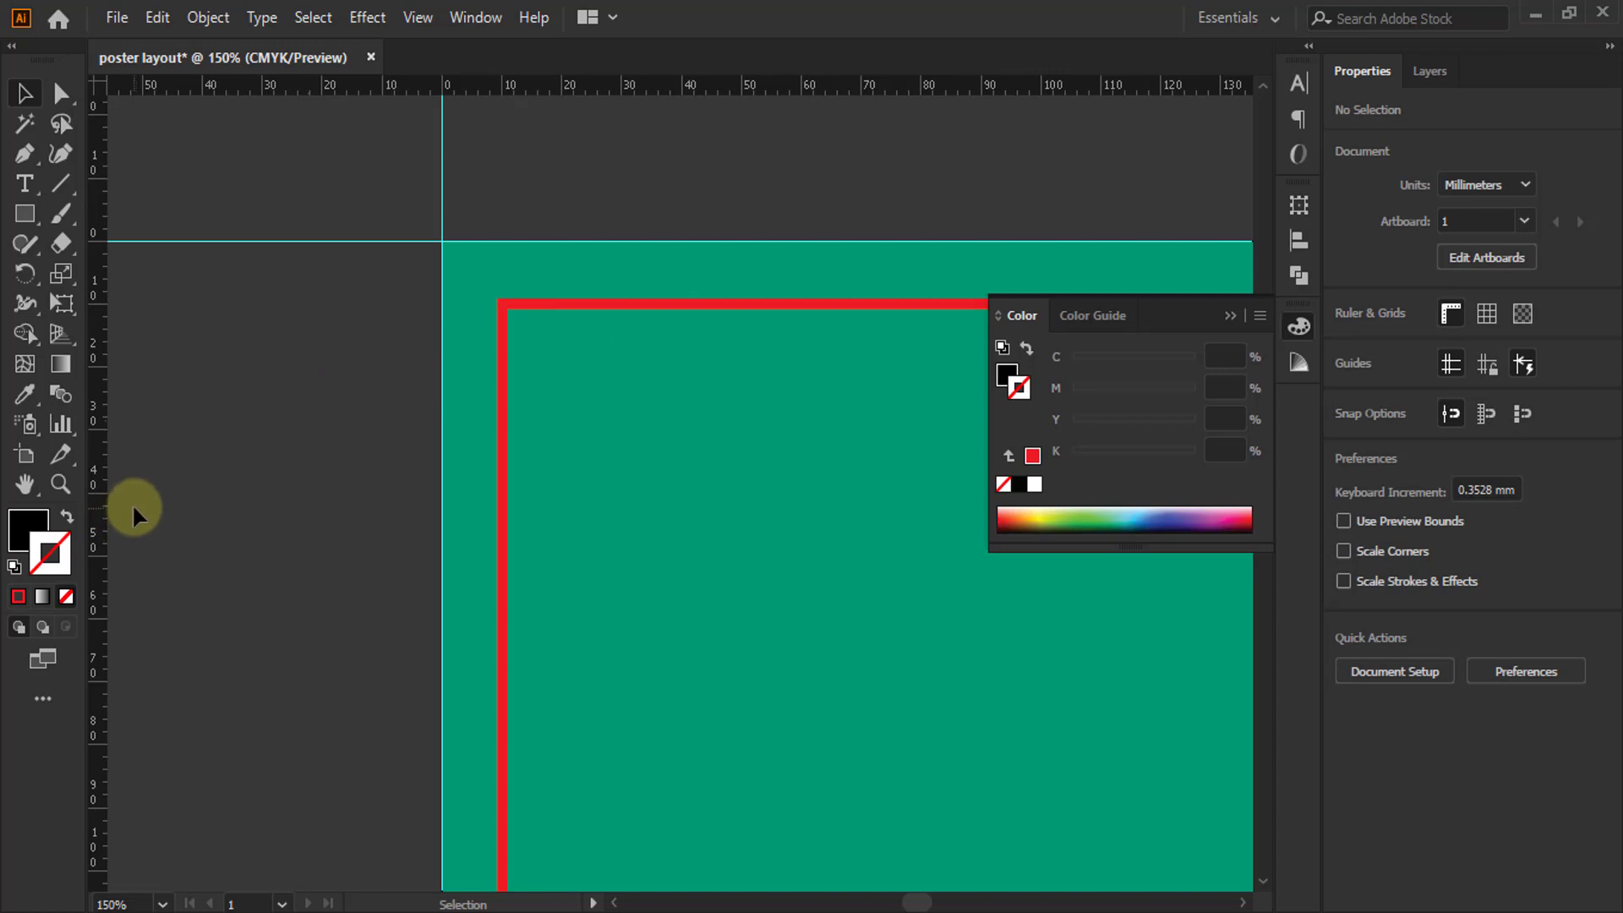
# Step: Add vertical and horizontal guides along all four sides of the red inner frame, 10 mm inside the poster edges
pyautogui.moveTo(98, 490); pyautogui.dragTo(500, 308)
pyautogui.moveTo(535, 83); pyautogui.dragTo(500, 303)
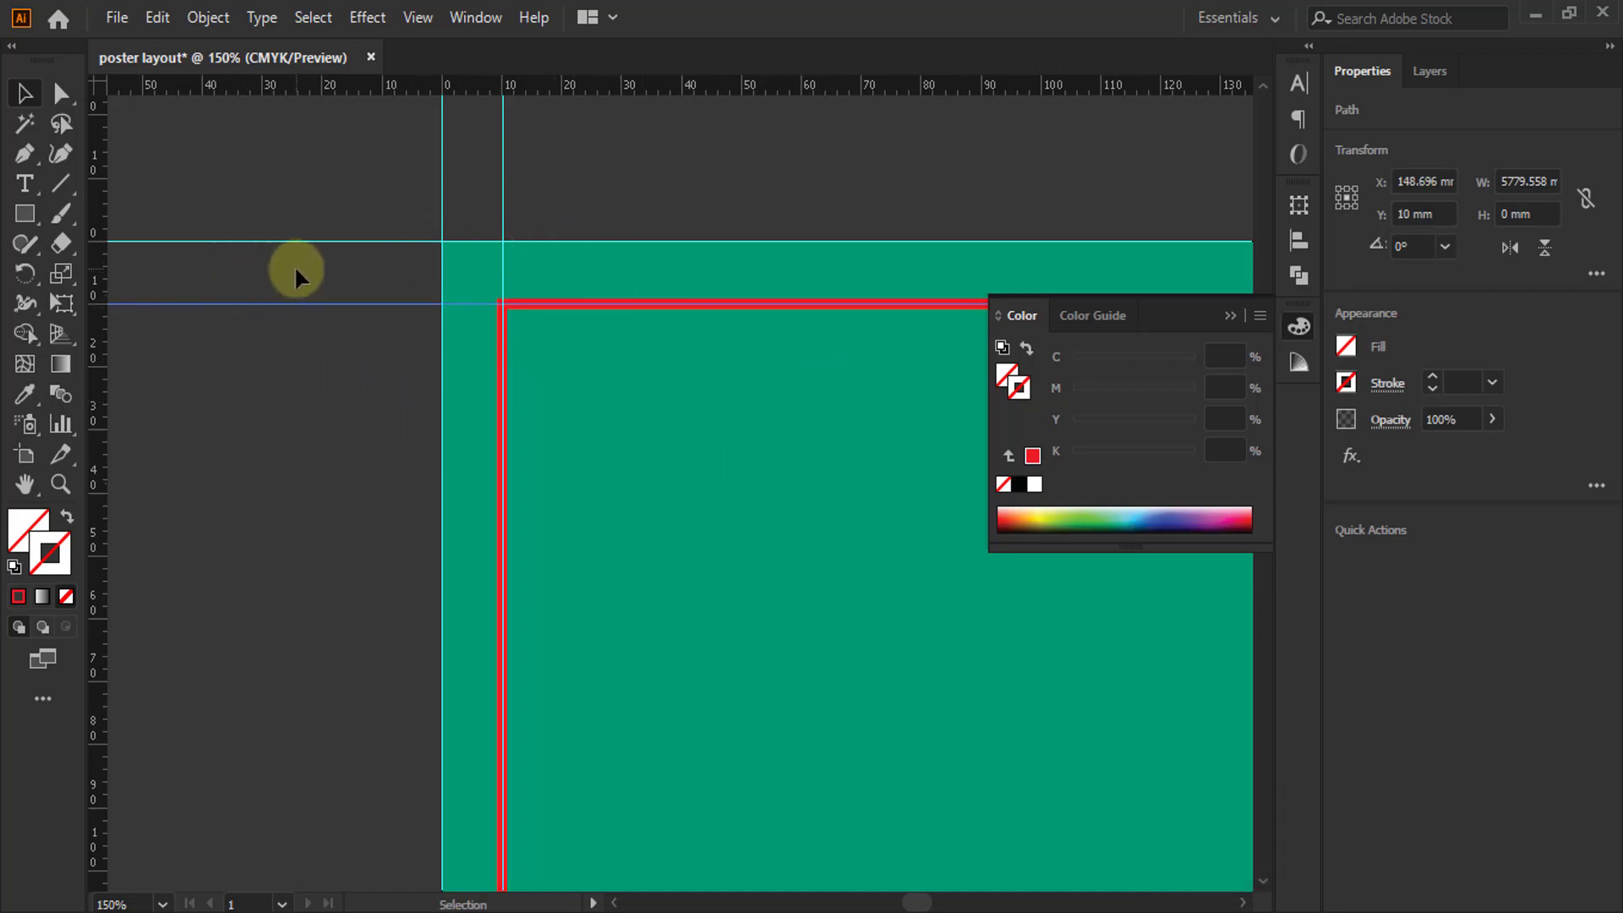
pyautogui.keyDown('alt'); pyautogui.scroll(-1, 295, 267); pyautogui.keyUp('alt')
pyautogui.keyDown('alt'); pyautogui.scroll(-1, 296, 267); pyautogui.keyUp('alt')
pyautogui.keyDown('alt'); pyautogui.scroll(-1, 654, 174); pyautogui.keyUp('alt')
pyautogui.scroll(-1, 642, 423)
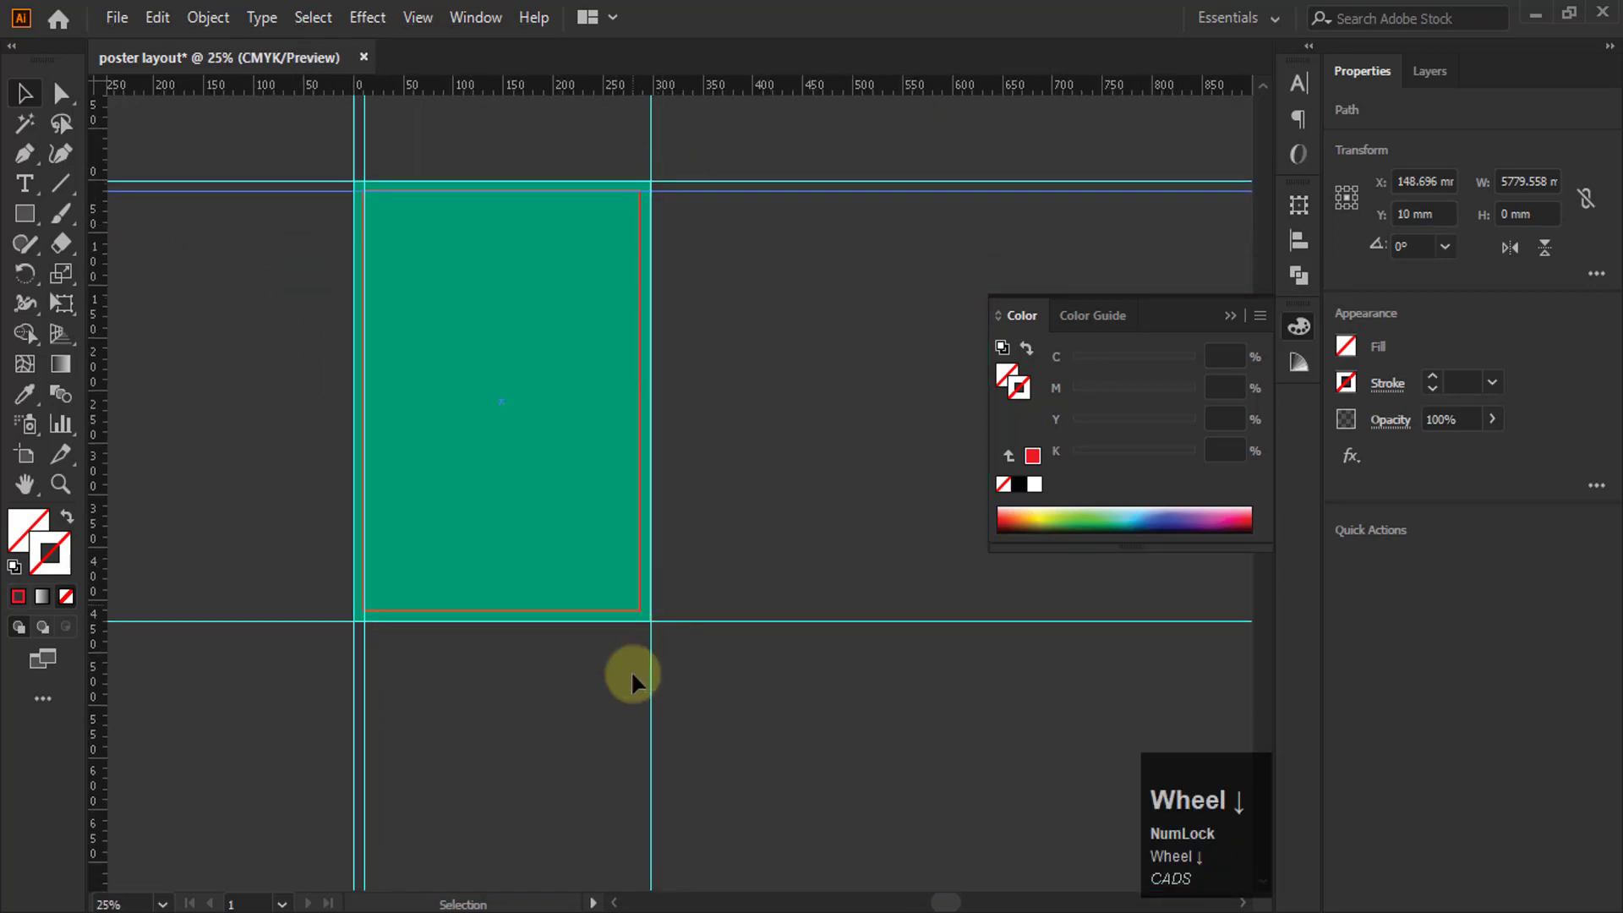
pyautogui.keyDown('alt'); pyautogui.scroll(4, 638, 727); pyautogui.keyUp('alt')
pyautogui.keyDown('alt'); pyautogui.scroll(1, 63, 640); pyautogui.keyUp('alt')
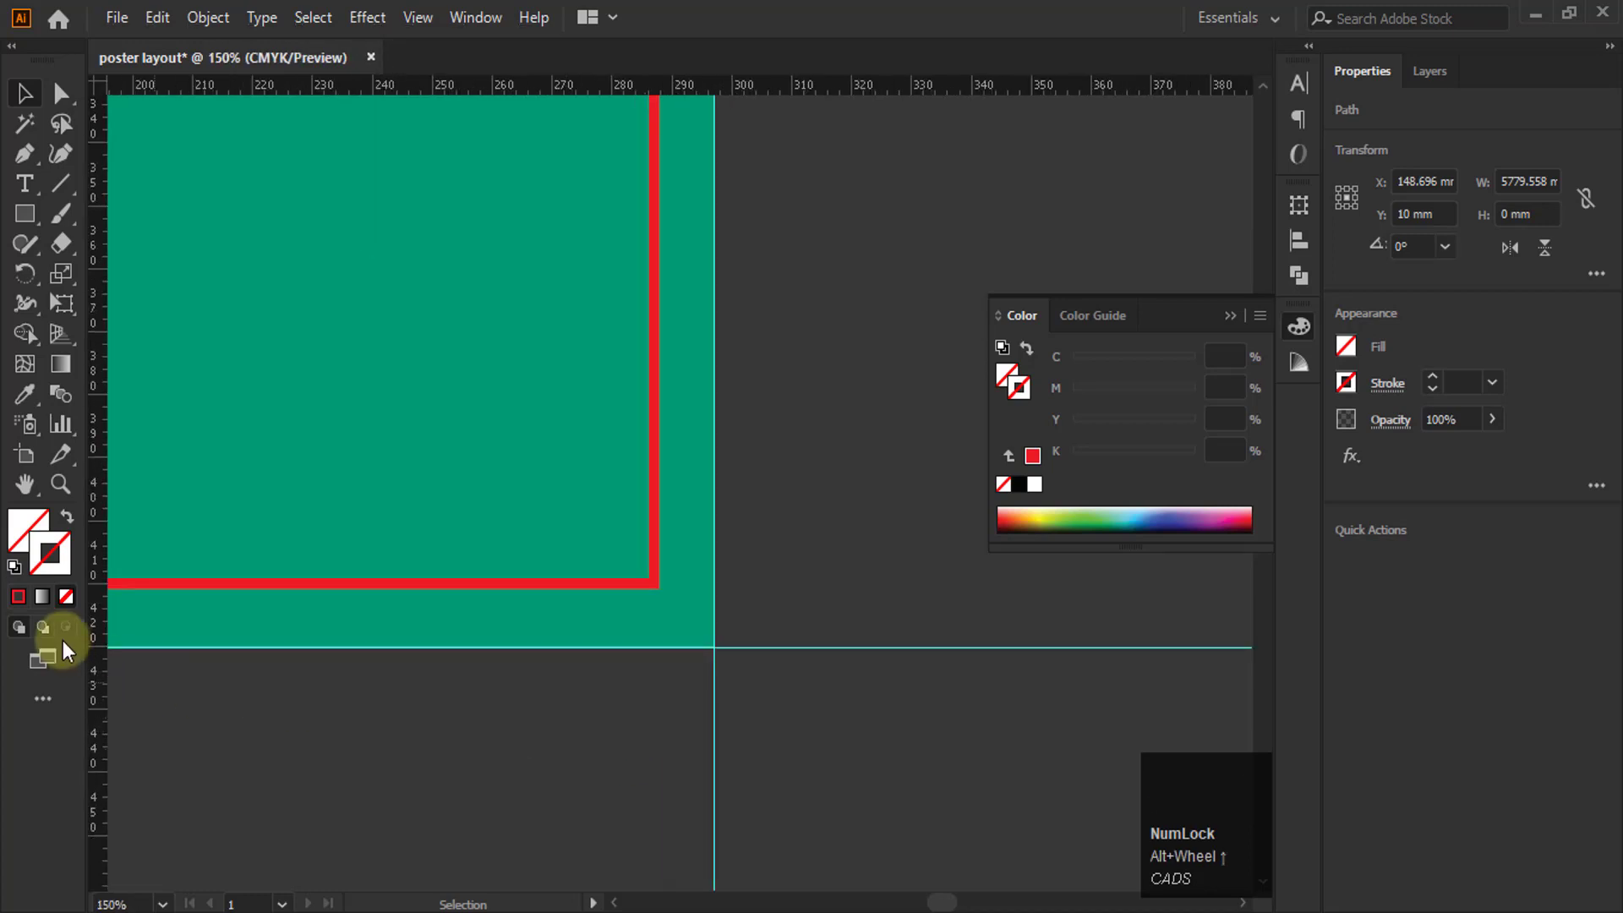
pyautogui.moveTo(106, 593); pyautogui.dragTo(654, 578)
pyautogui.moveTo(677, 84); pyautogui.dragTo(652, 583)
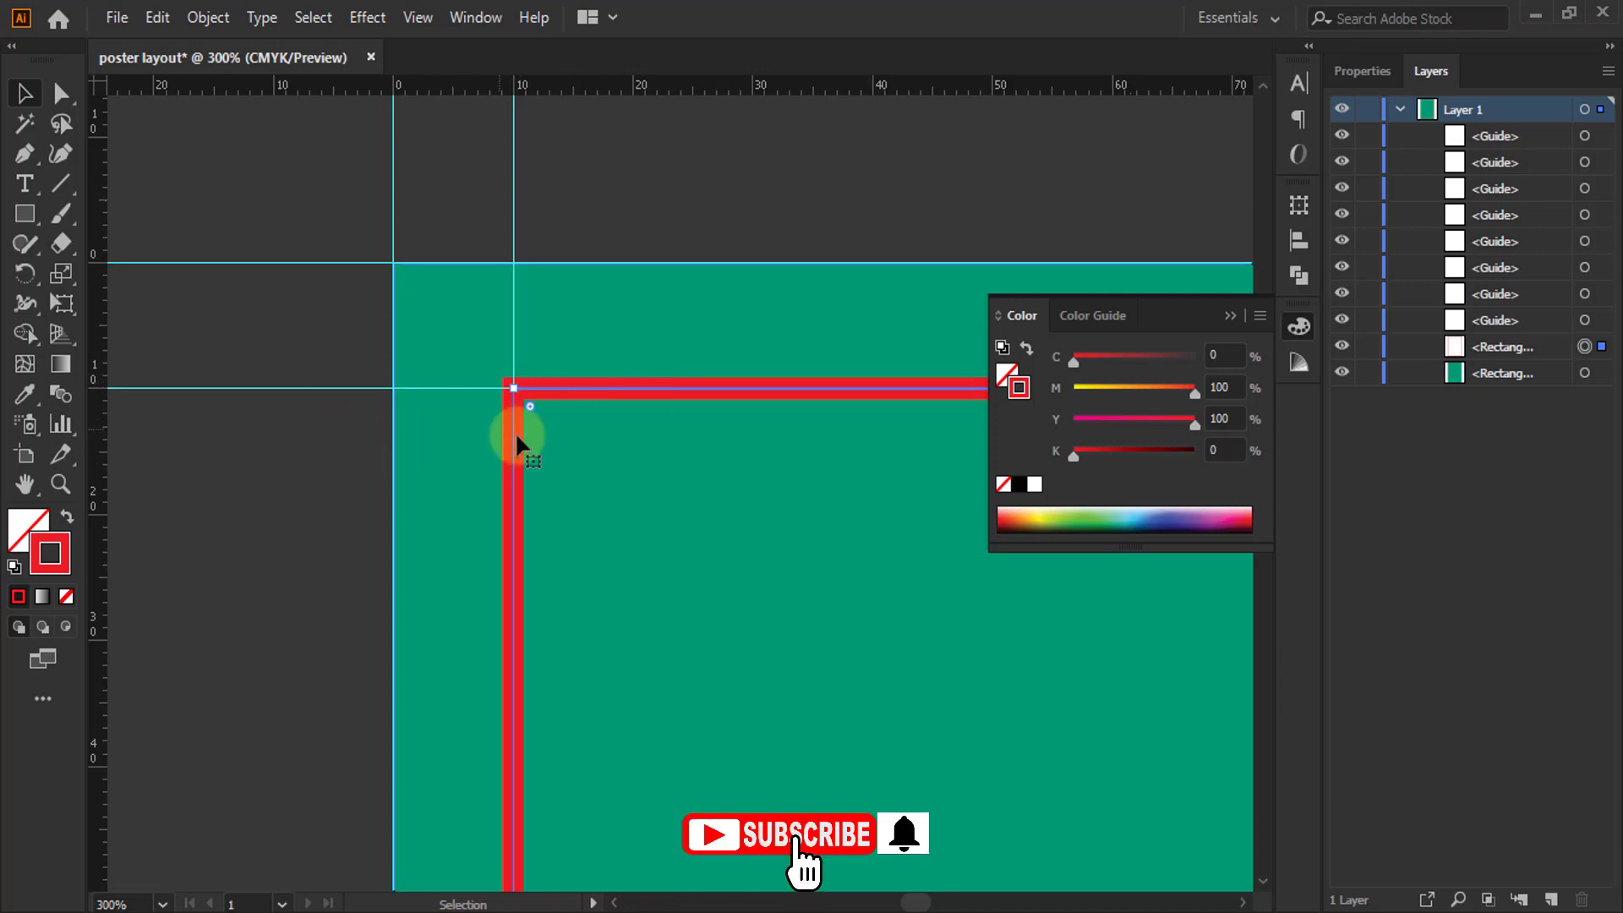
# Step: Delete the red inner frame rectangle, leaving the margin guides in place, and collapse the colour settings
pyautogui.press('Delete')
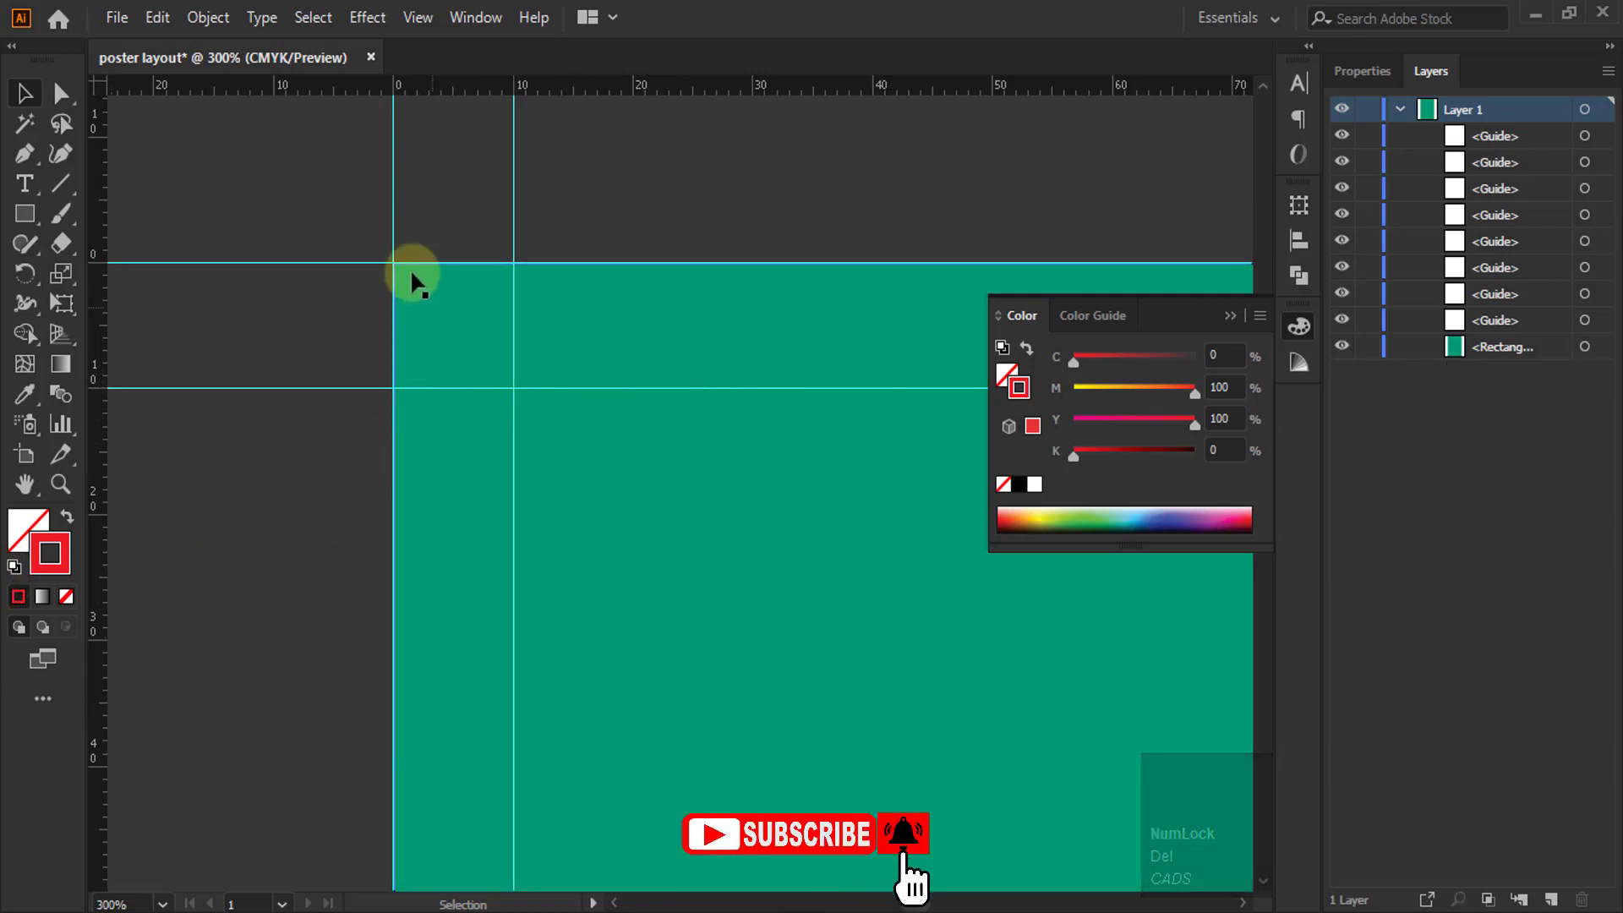
pyautogui.scroll(-2, 392, 185)
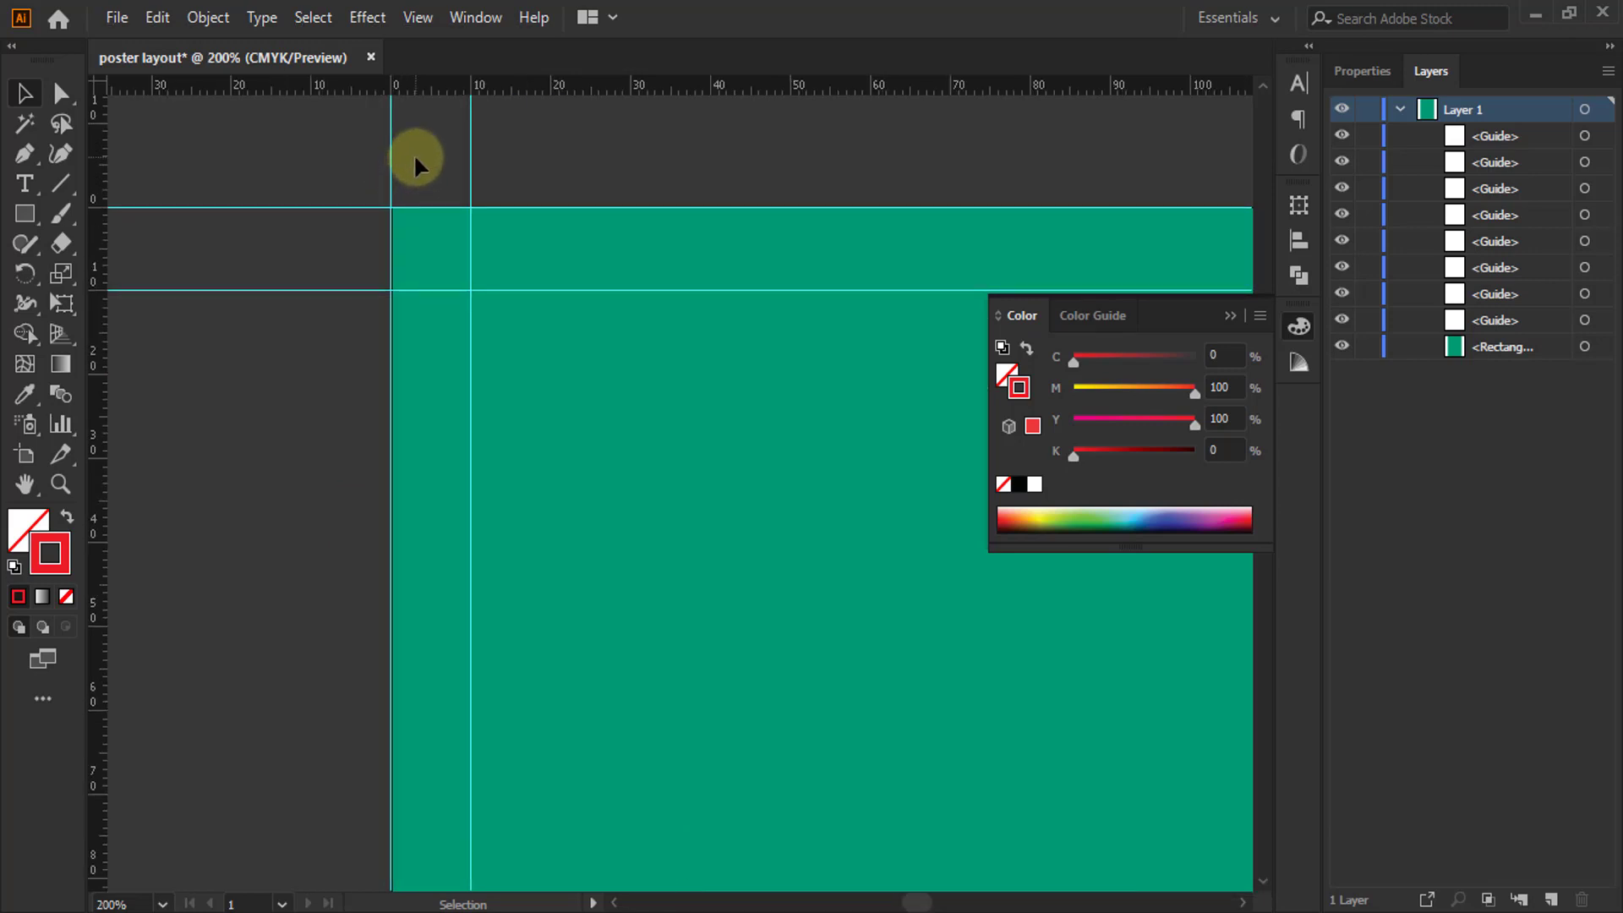
pyautogui.scroll(-2, 372, 168)
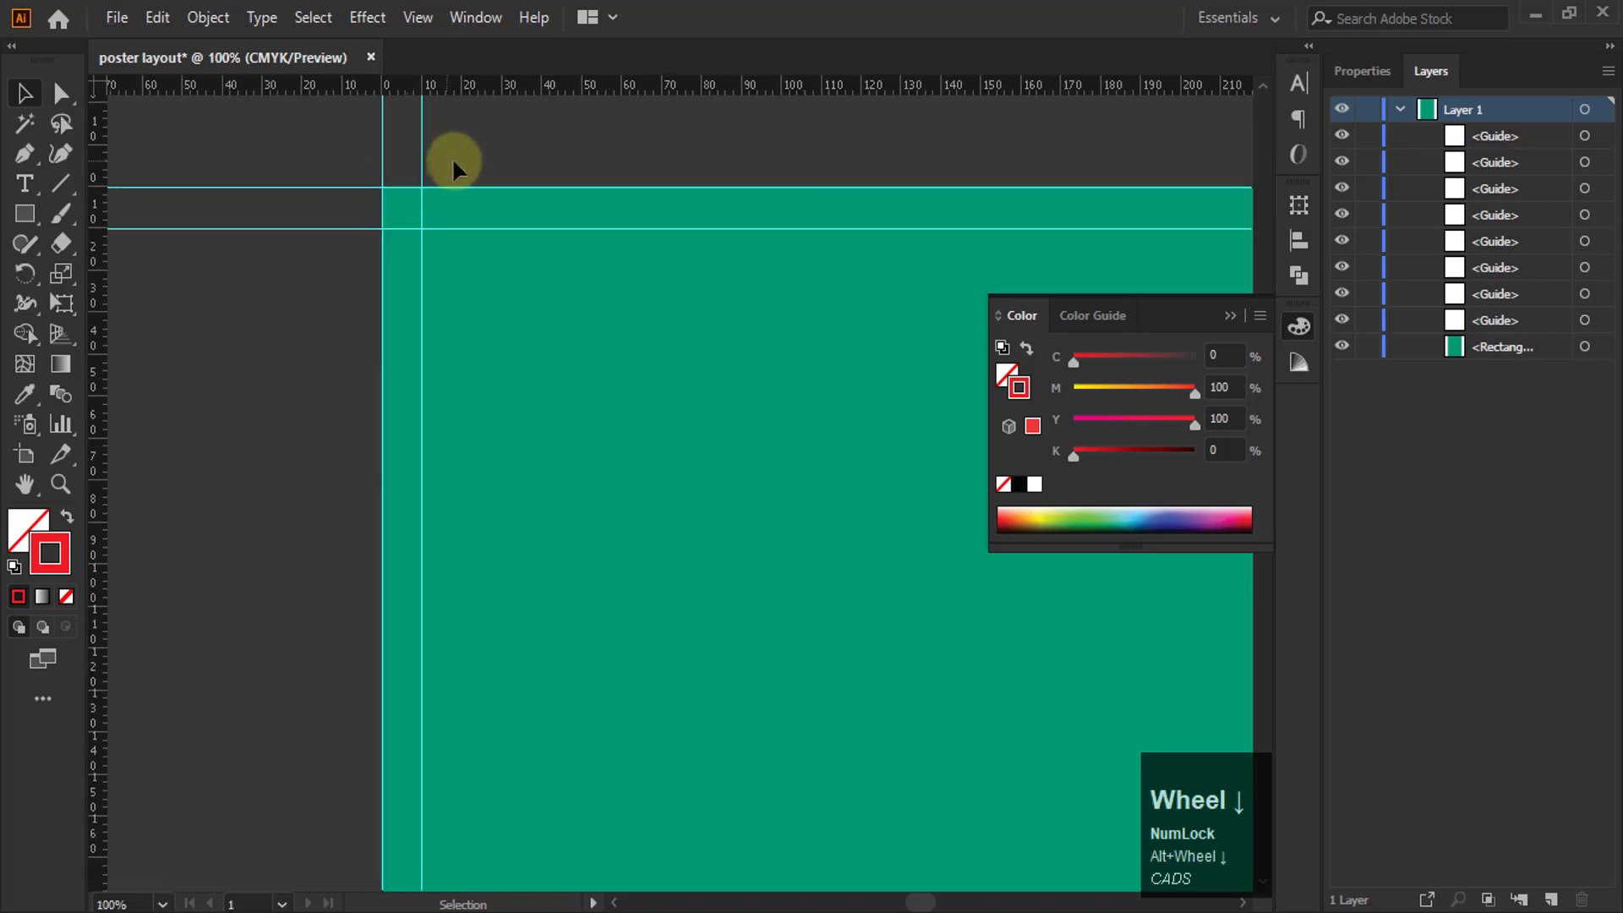
pyautogui.scroll(-2, 469, 165)
pyautogui.click(1231, 317)
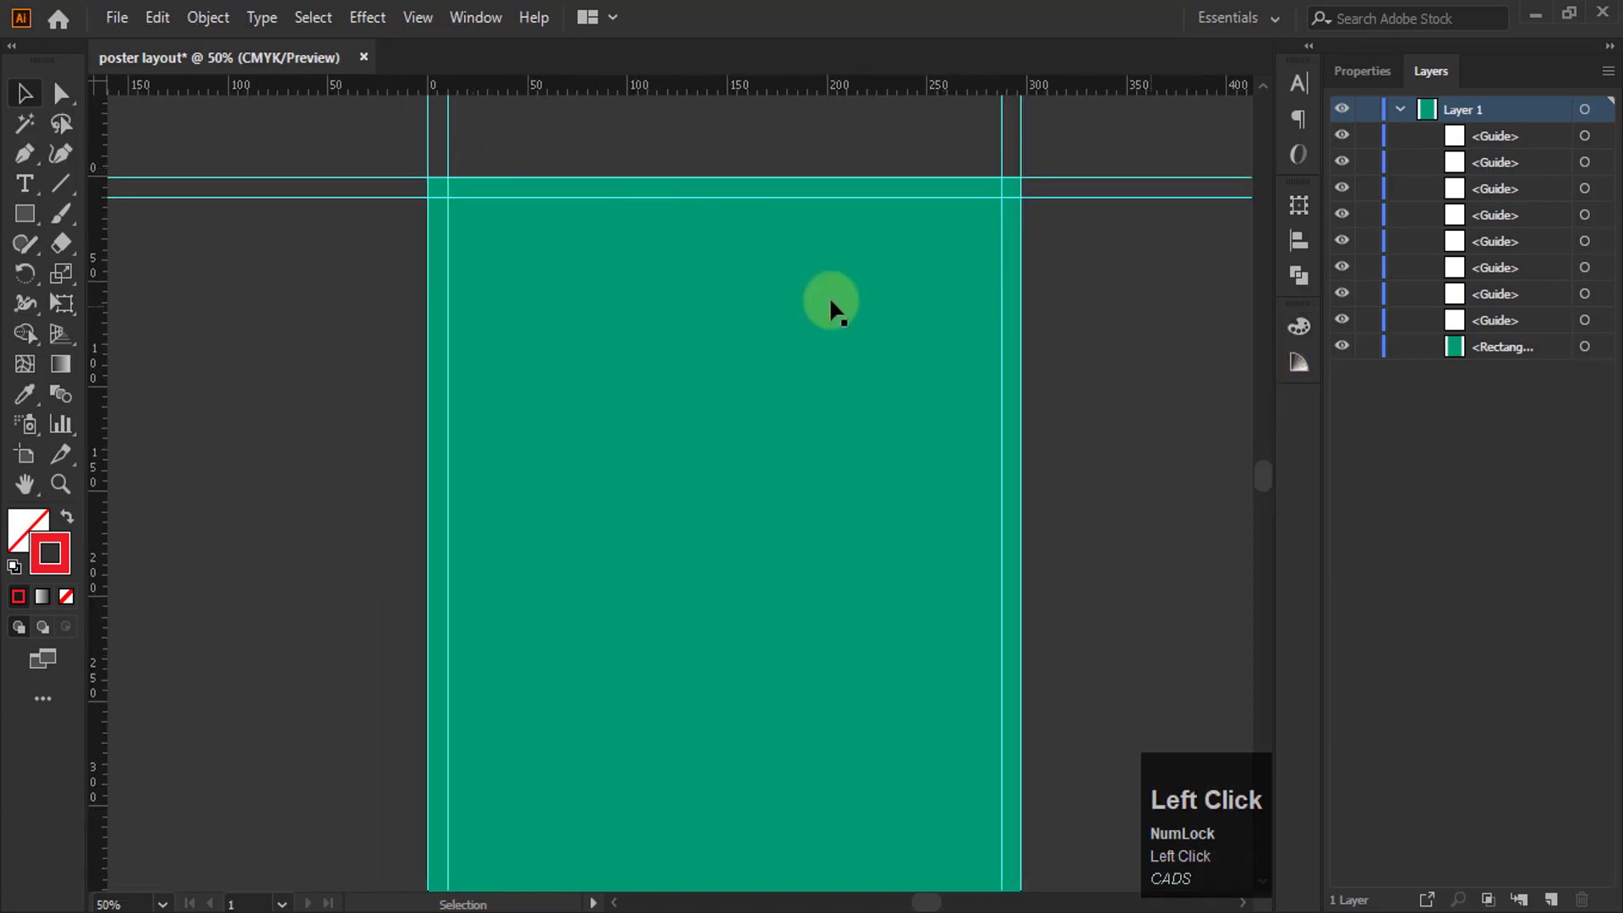
pyautogui.scroll(-1, 756, 256)
pyautogui.scroll(-1, 728, 306)
pyautogui.scroll(1, 732, 313)
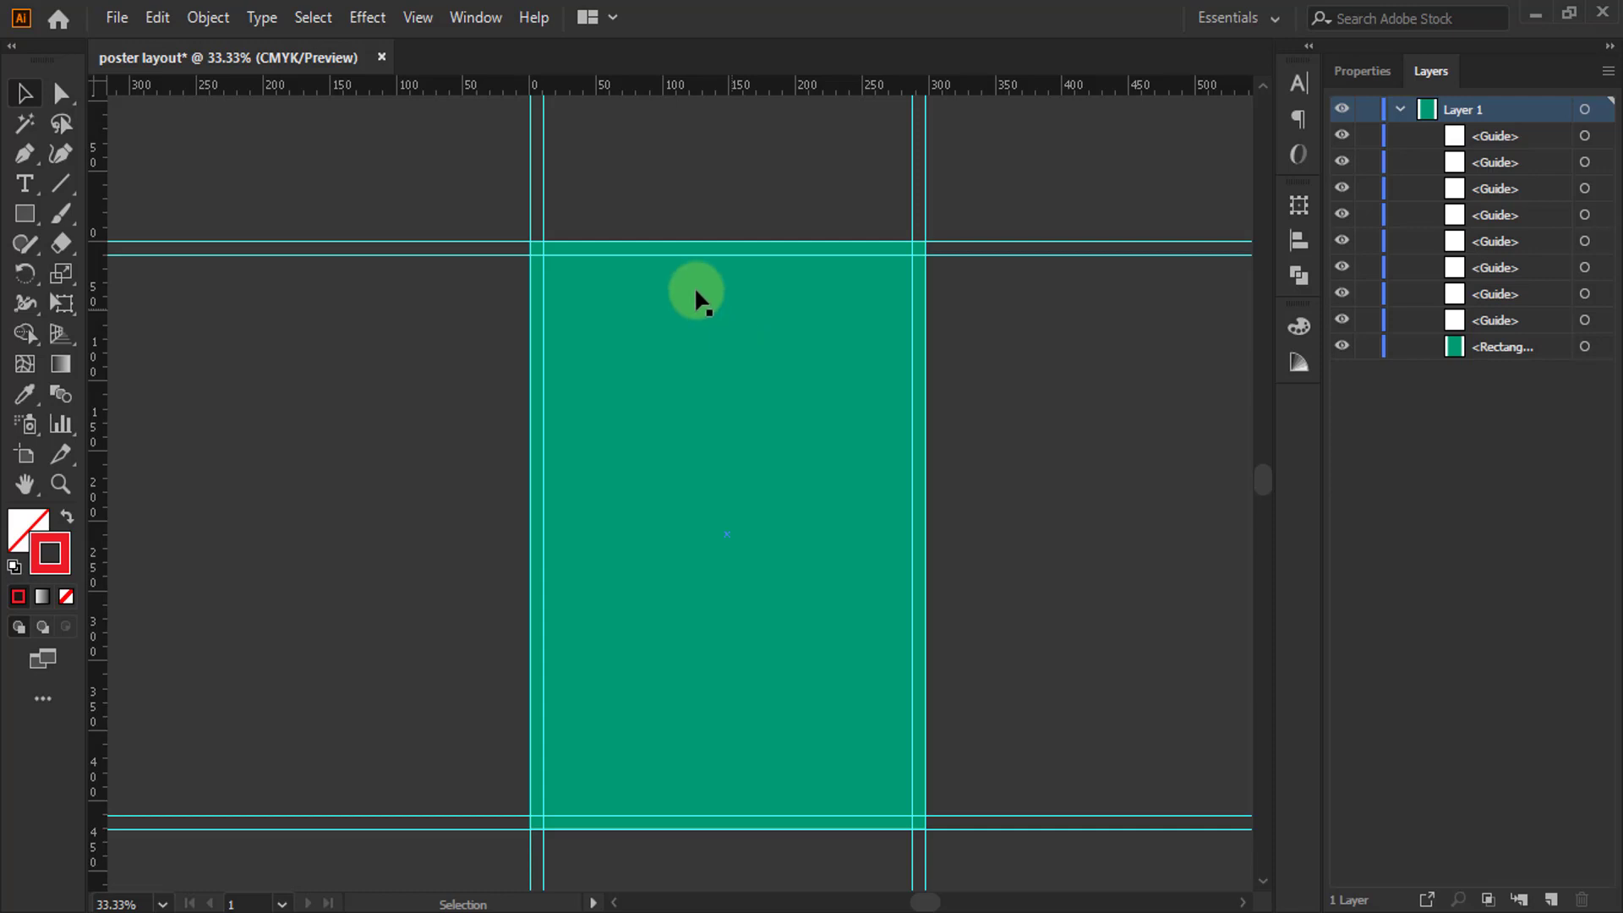
# Step: Change the green background rectangle's fill to white and deselect it
pyautogui.scroll(5, 522, 162)
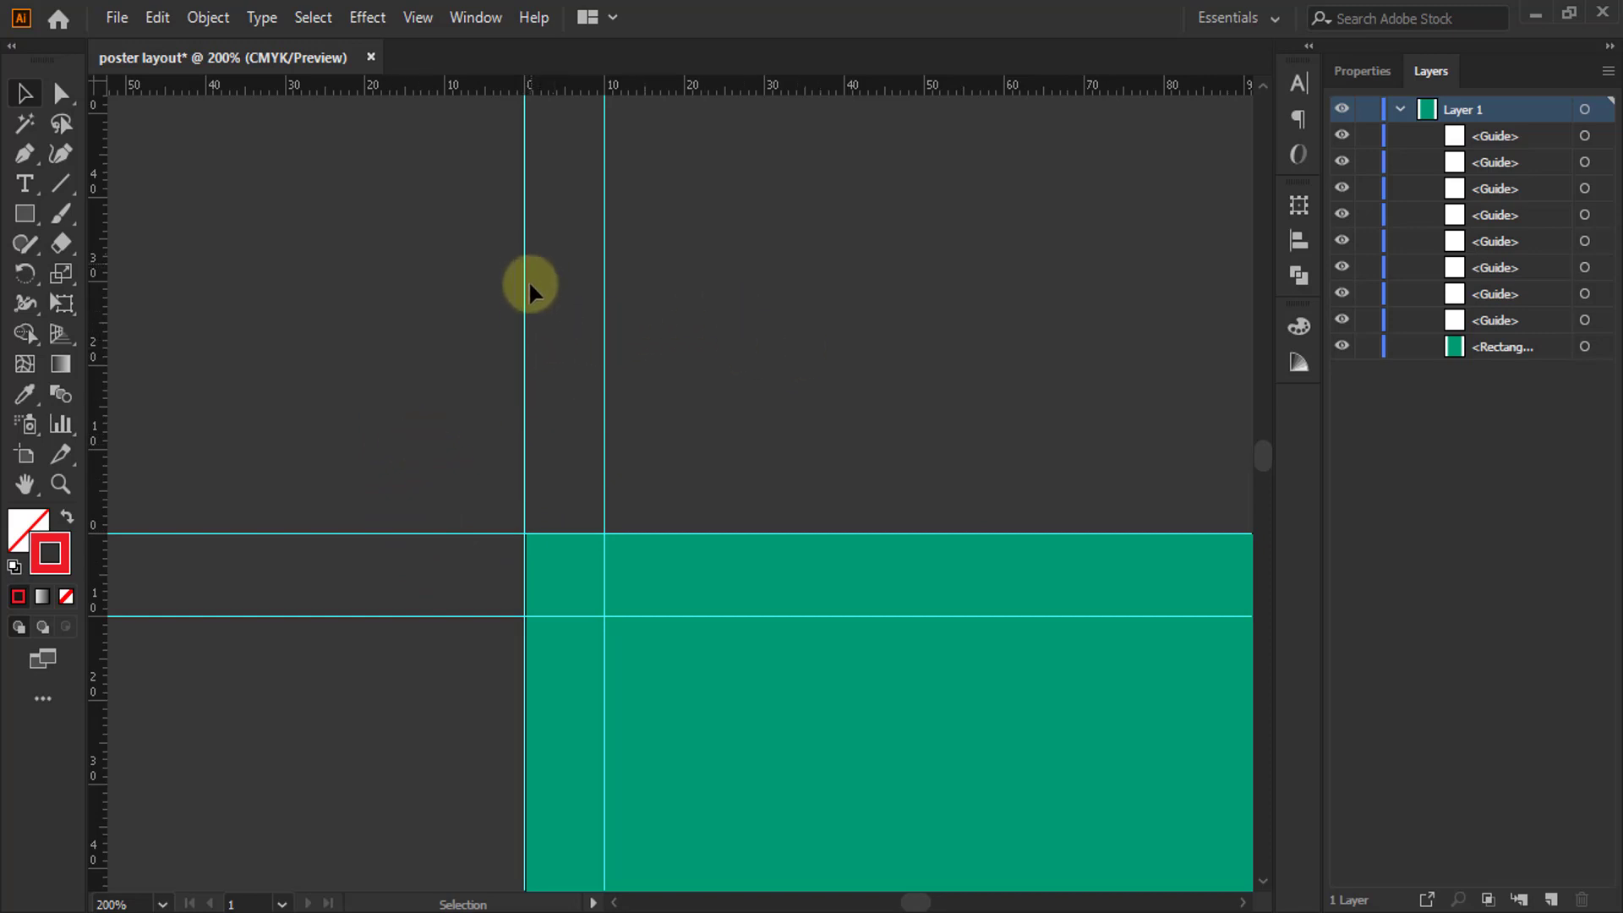
pyautogui.keyDown('alt'); pyautogui.scroll(-5, 545, 291); pyautogui.keyUp('alt')
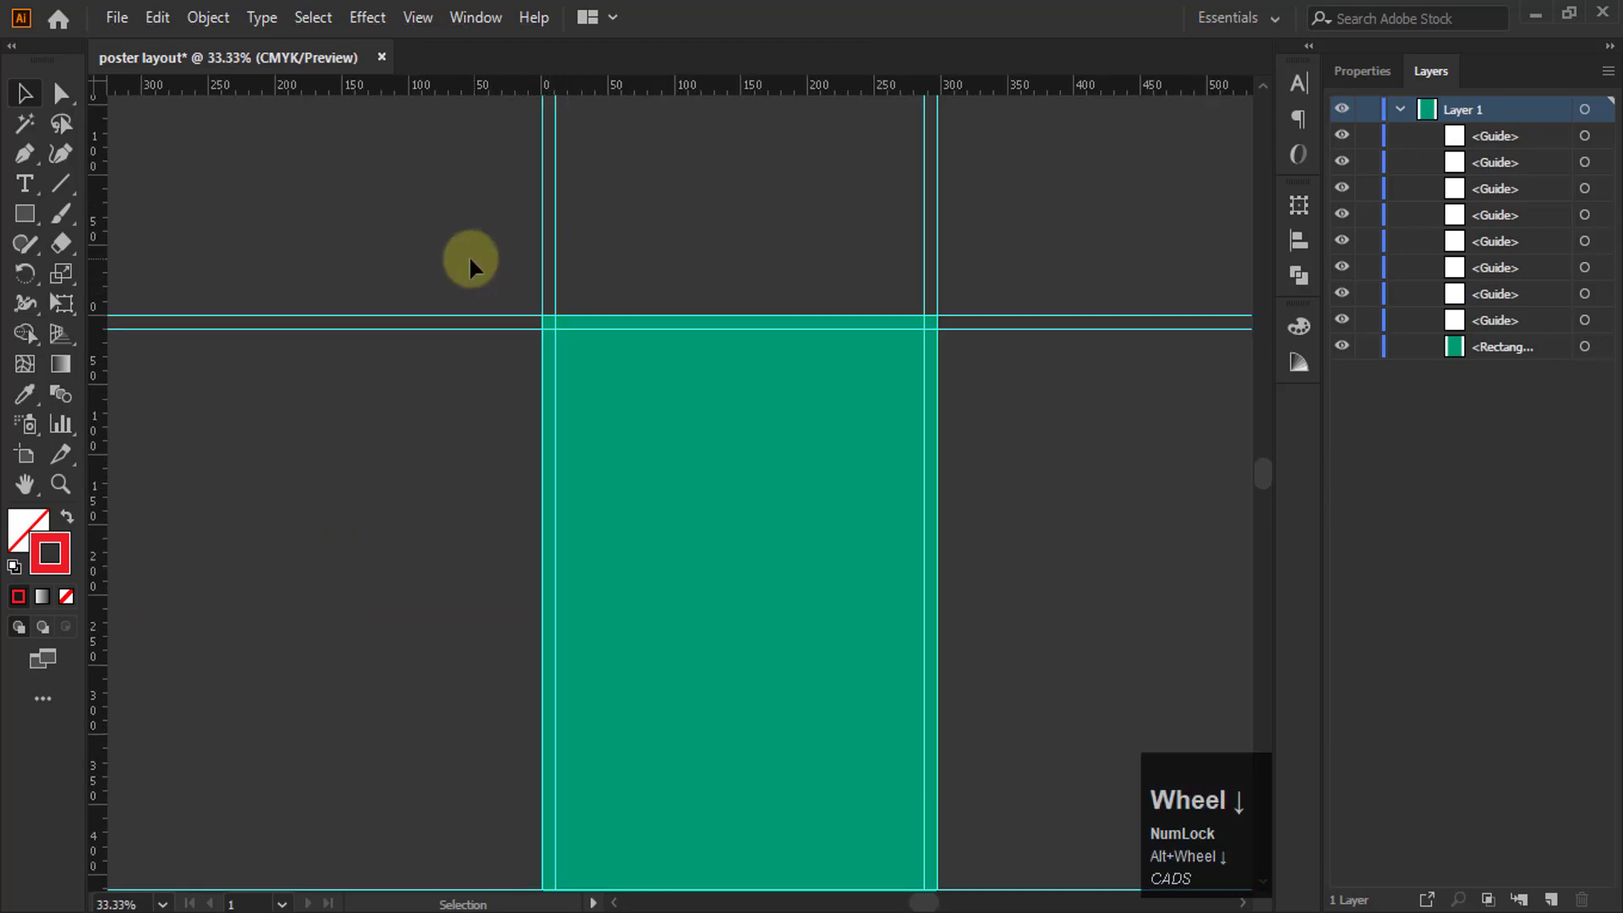
pyautogui.scroll(-4, 482, 247)
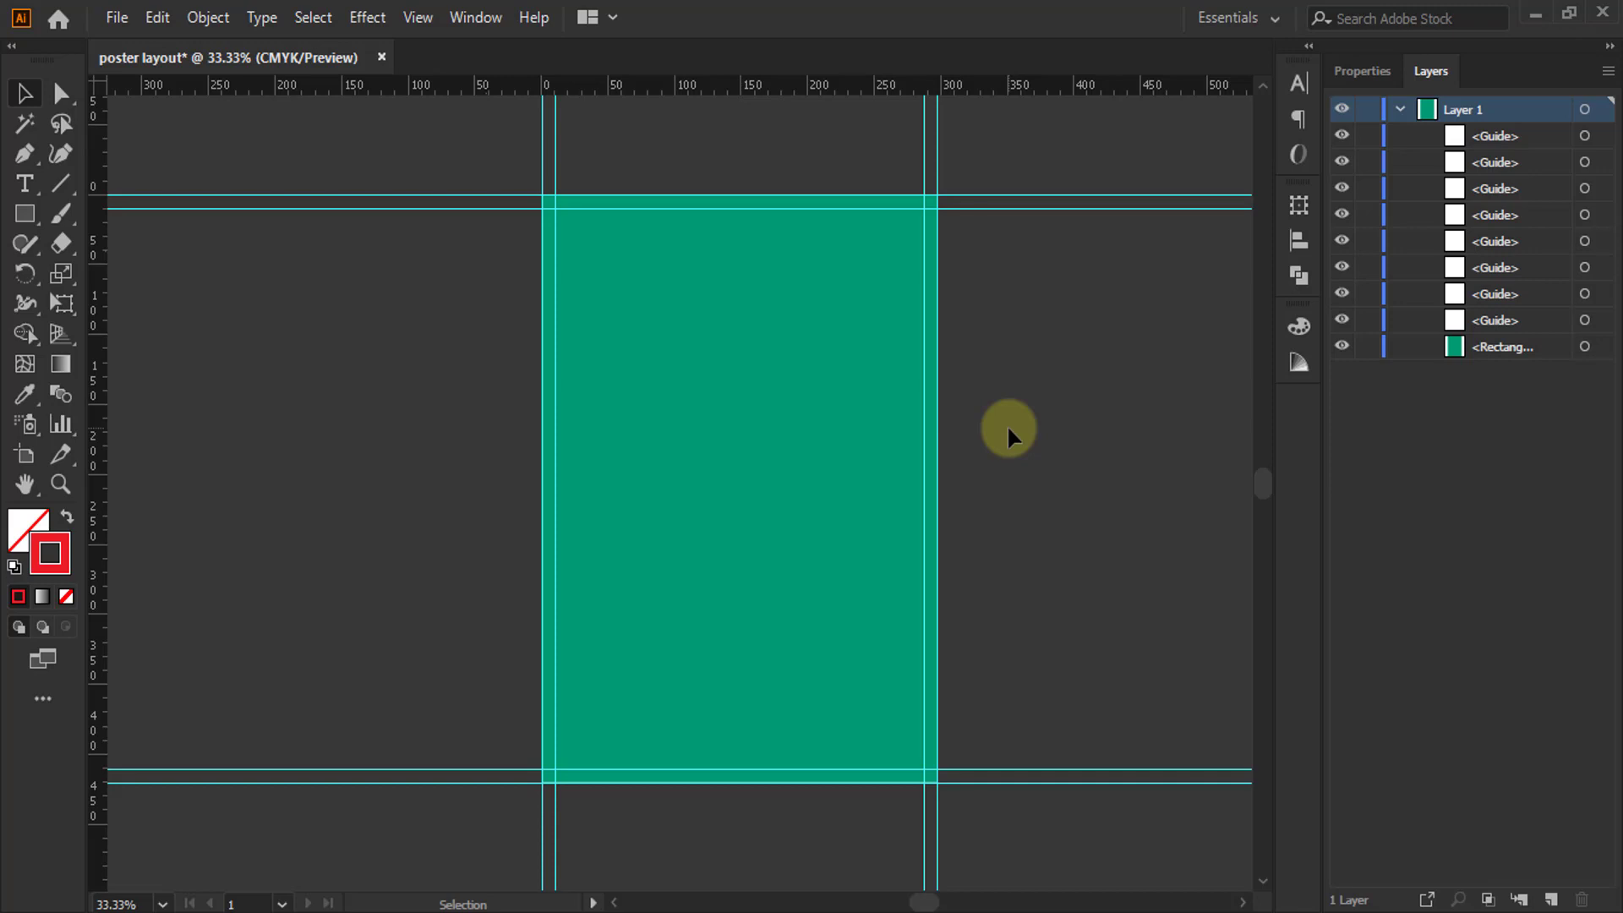
pyautogui.click(904, 363)
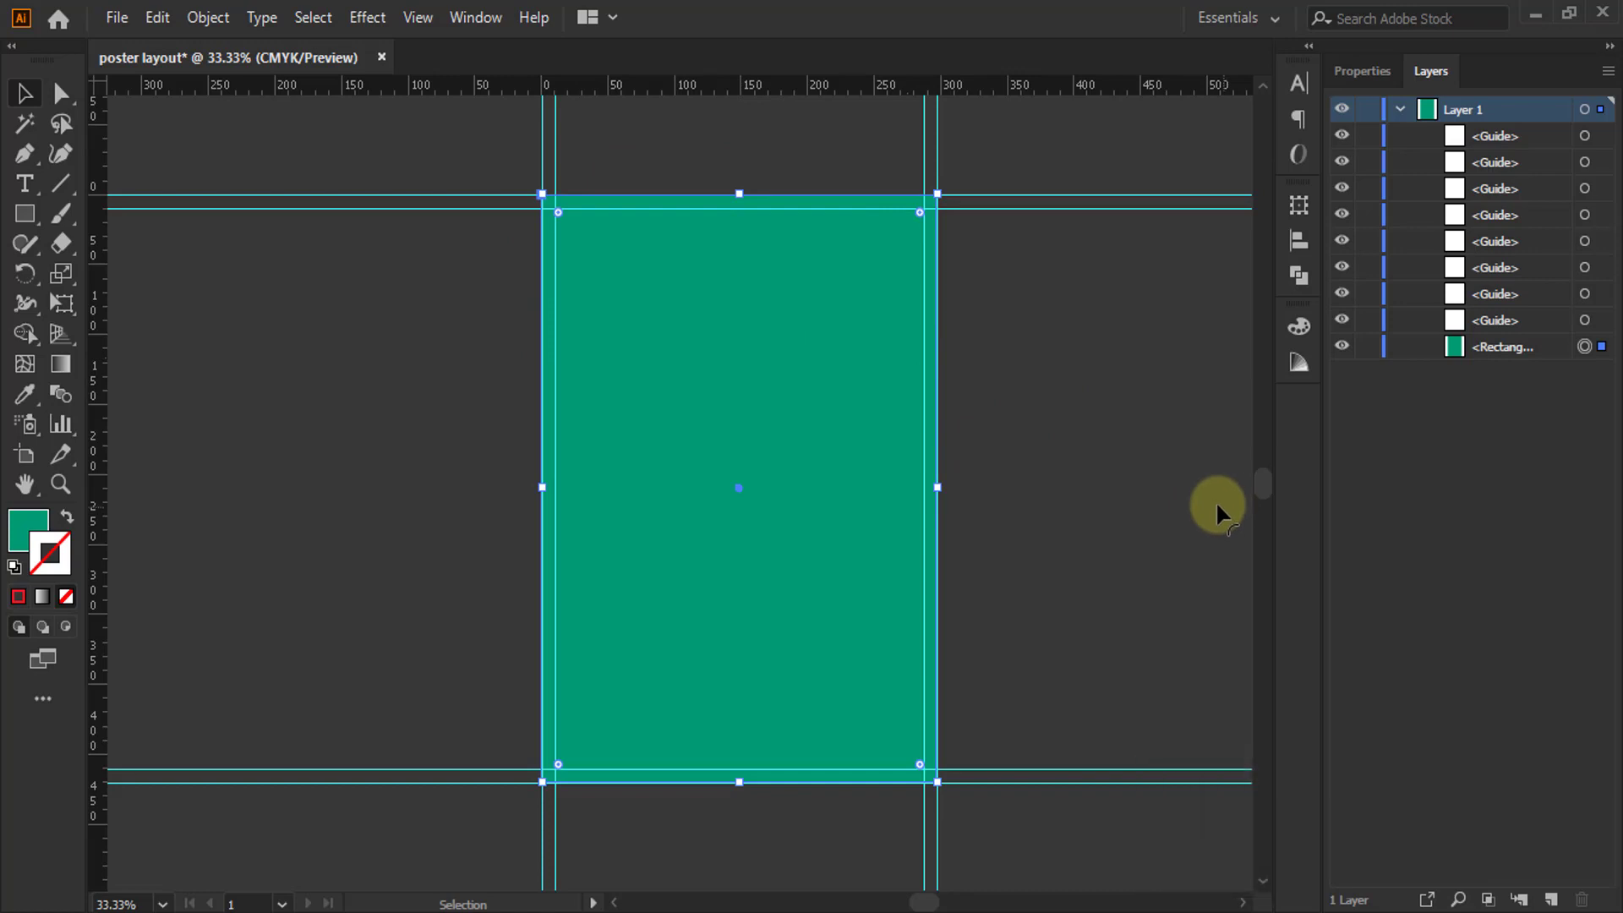
pyautogui.click(46, 537)
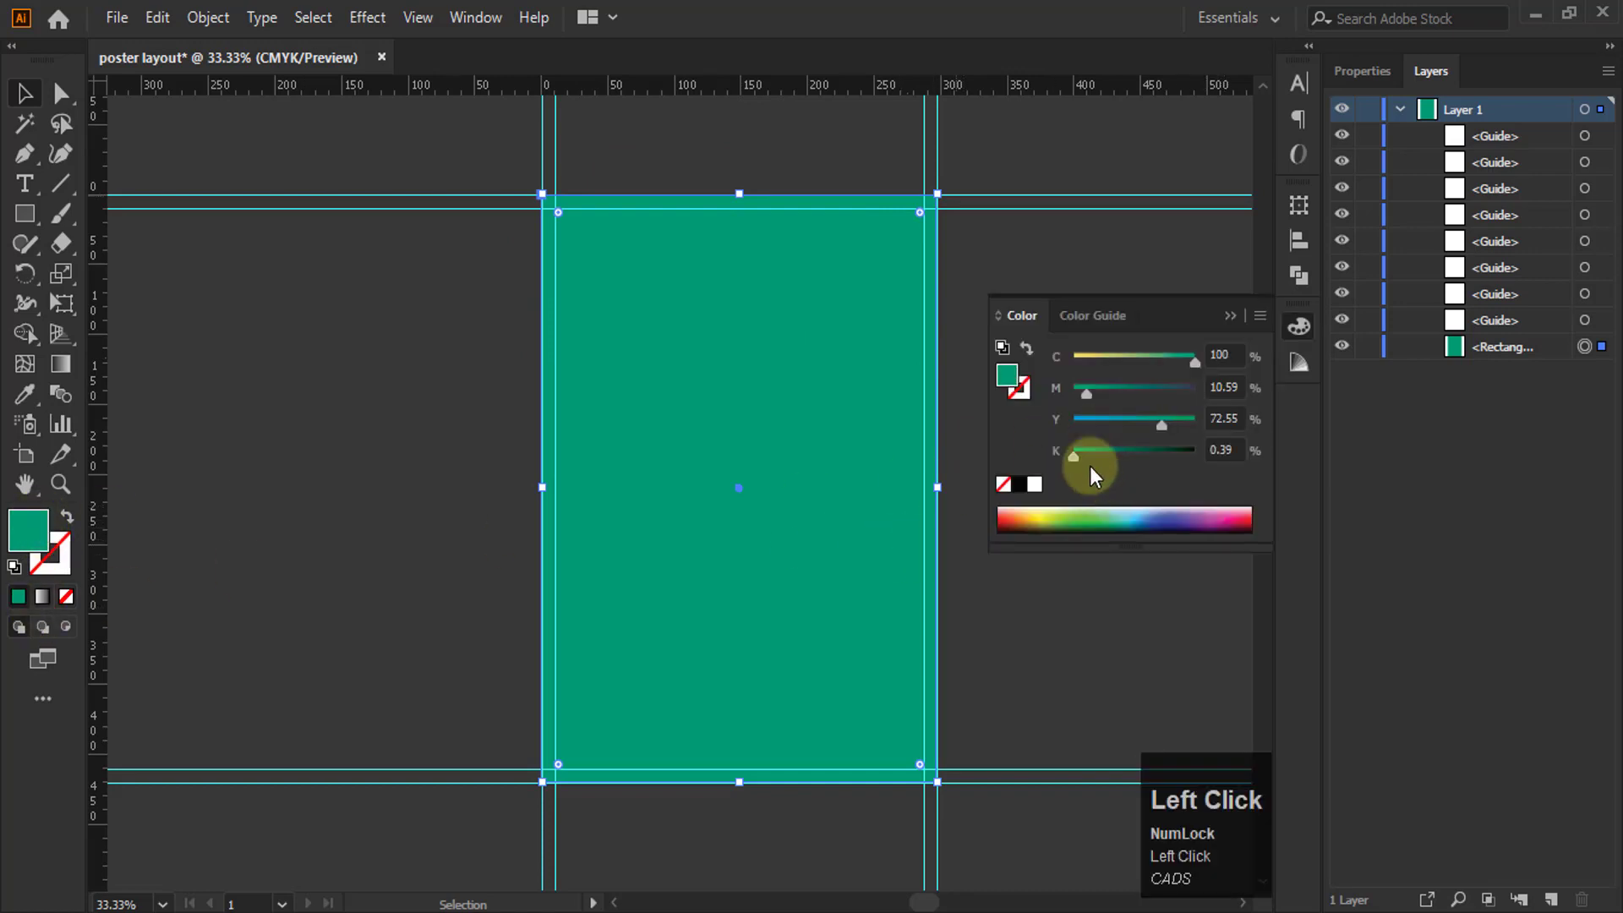
pyautogui.click(1034, 483)
pyautogui.click(1230, 315)
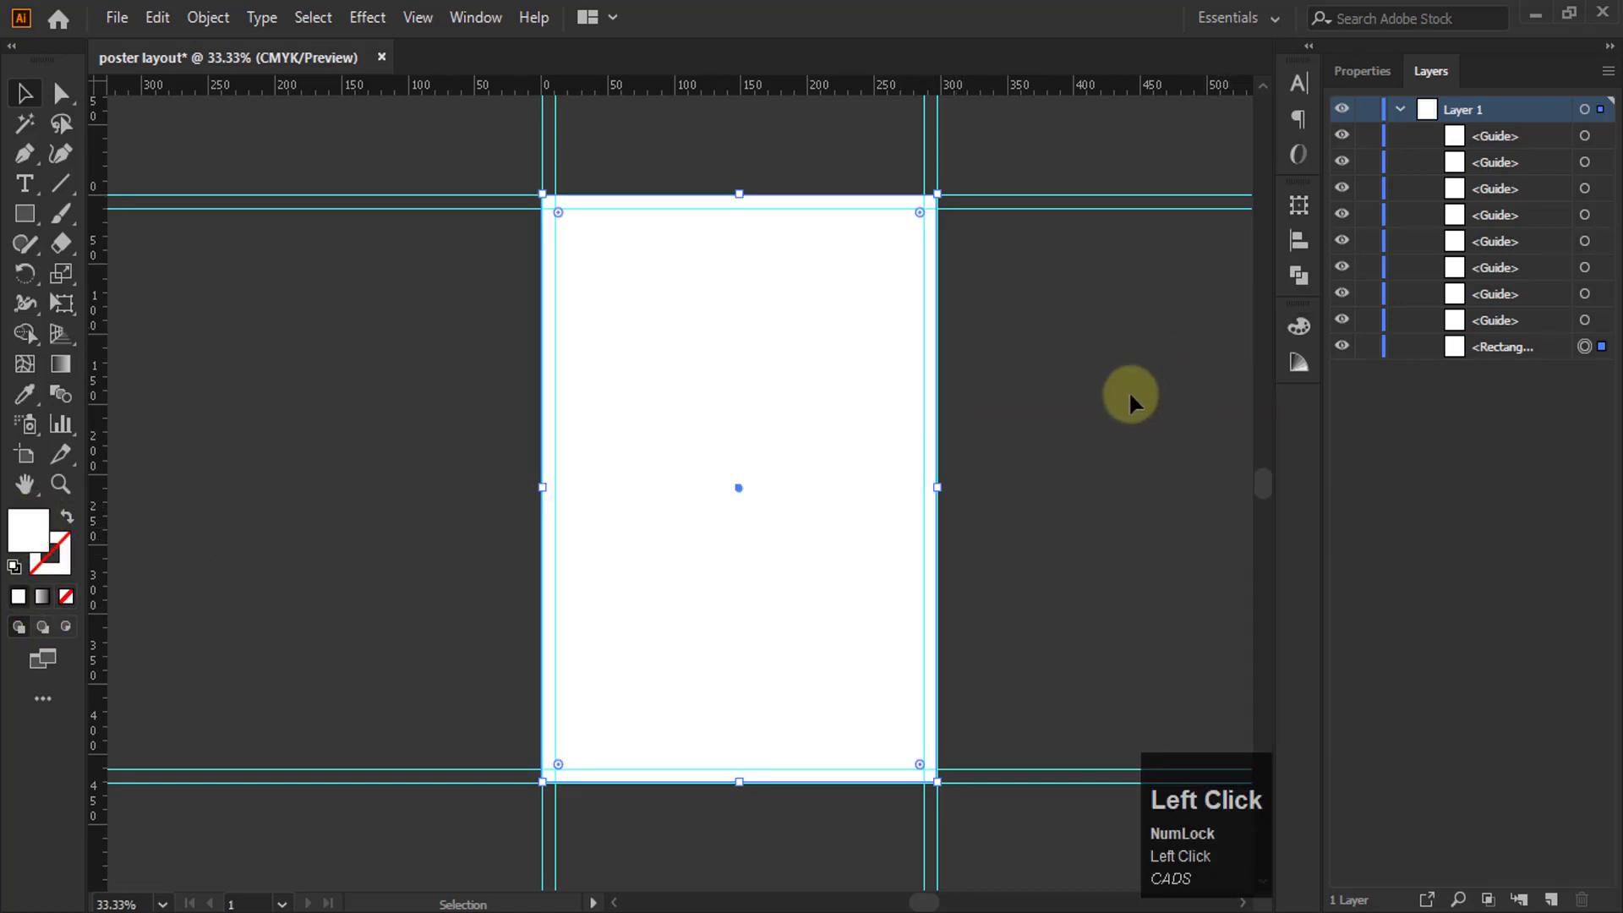
pyautogui.click(971, 201)
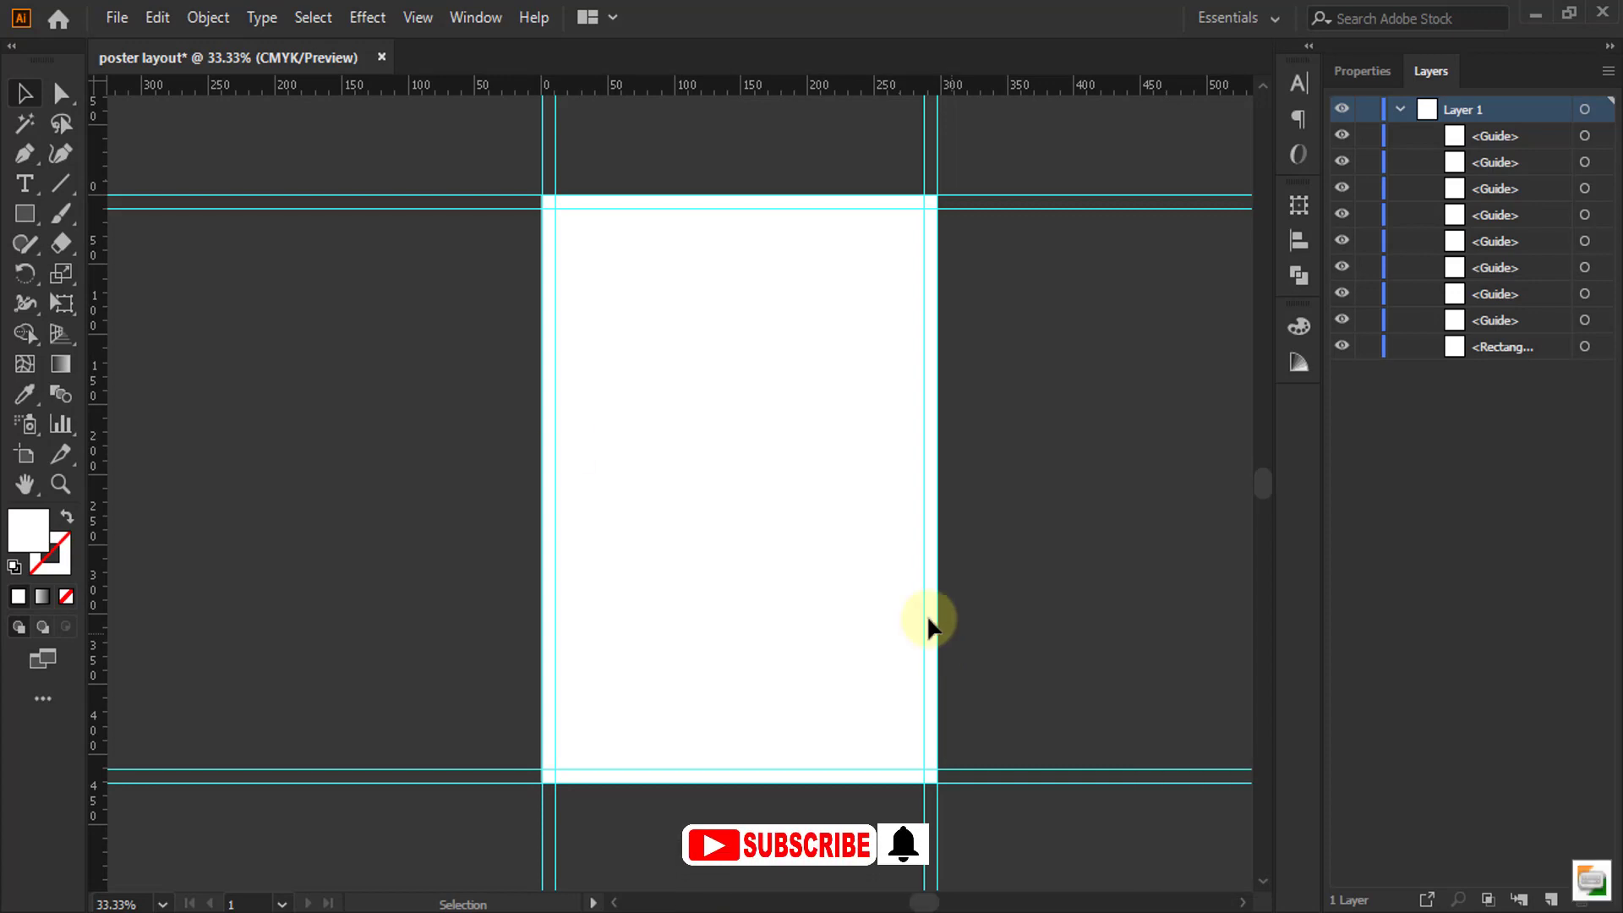
# Step: Save the document as an Illustrator Template (*.AIT) named "poster layout" in the Templates folder and close it
pyautogui.click(118, 17)
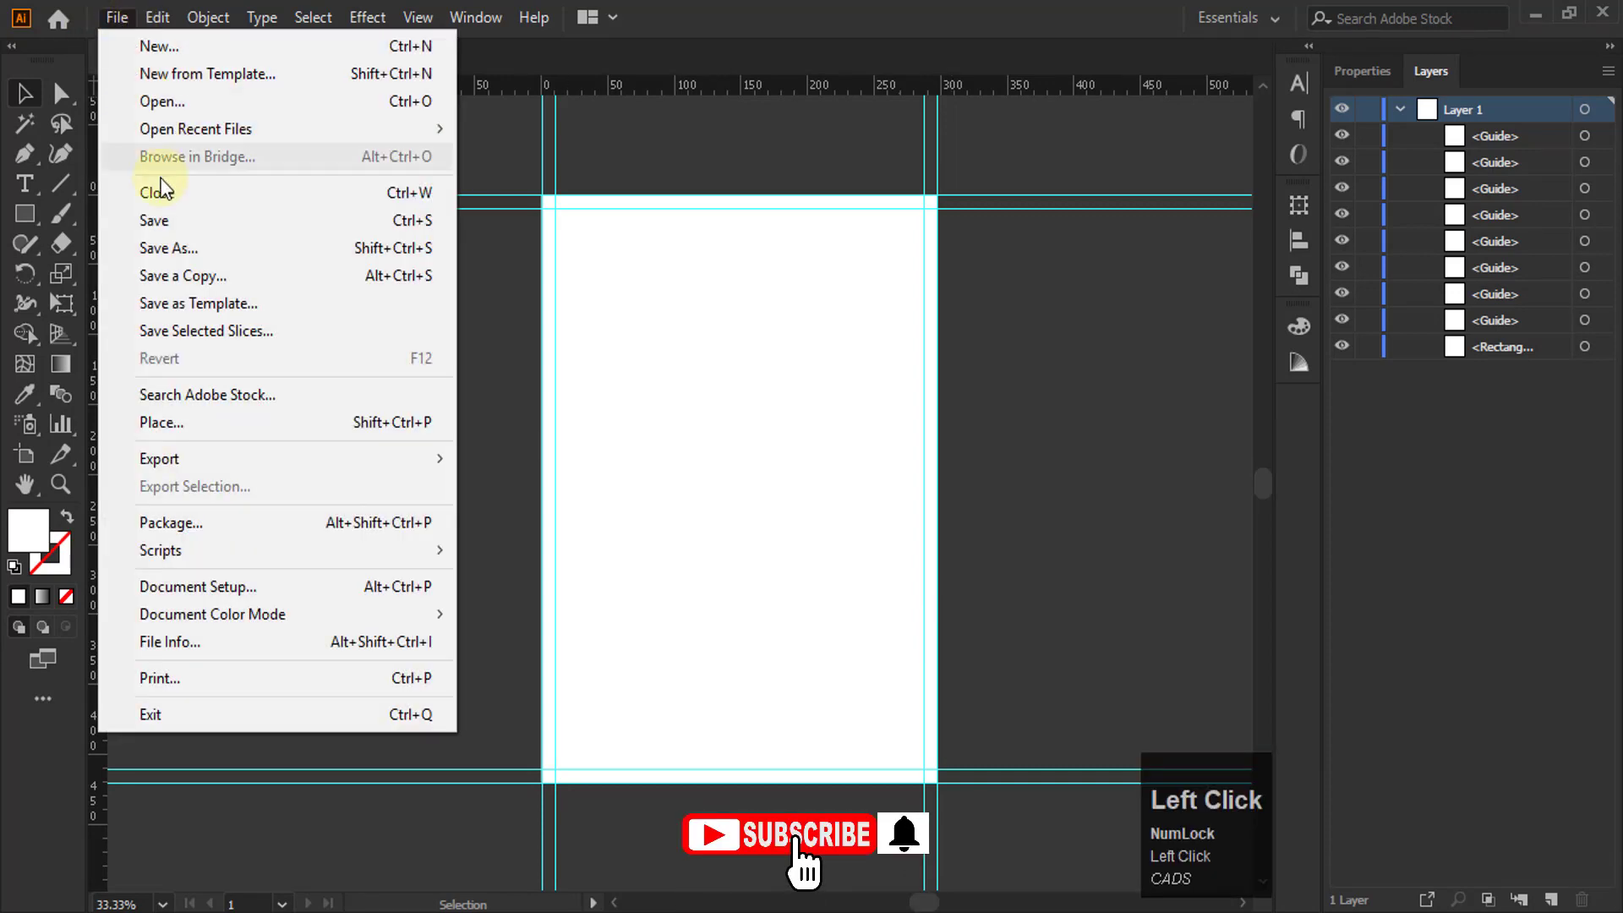
pyautogui.click(174, 304)
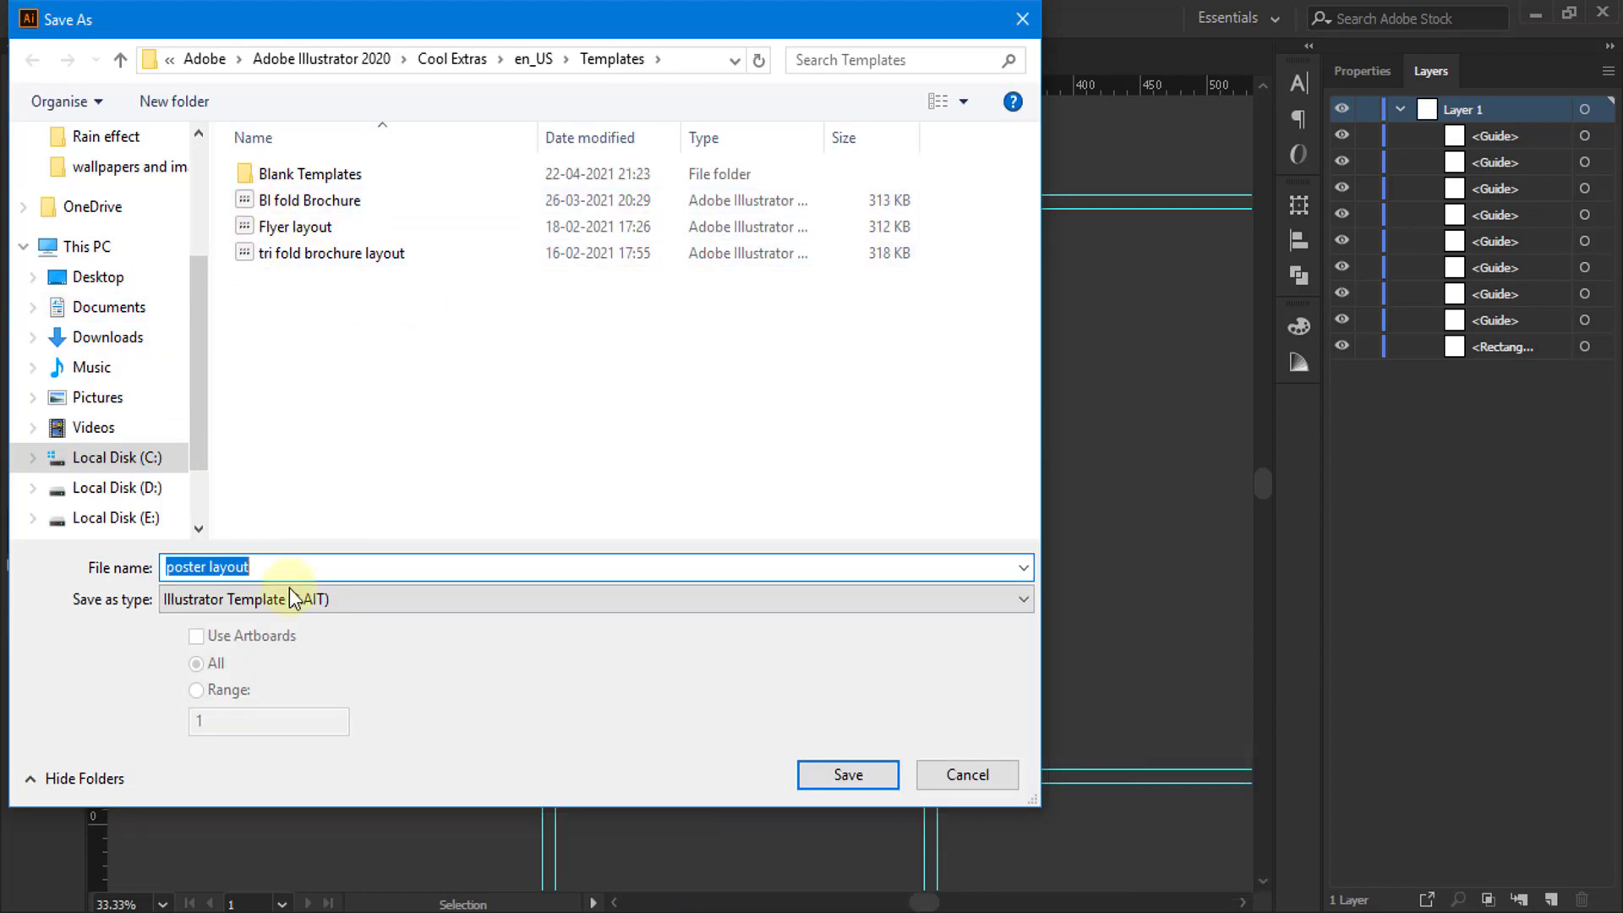
pyautogui.click(273, 566)
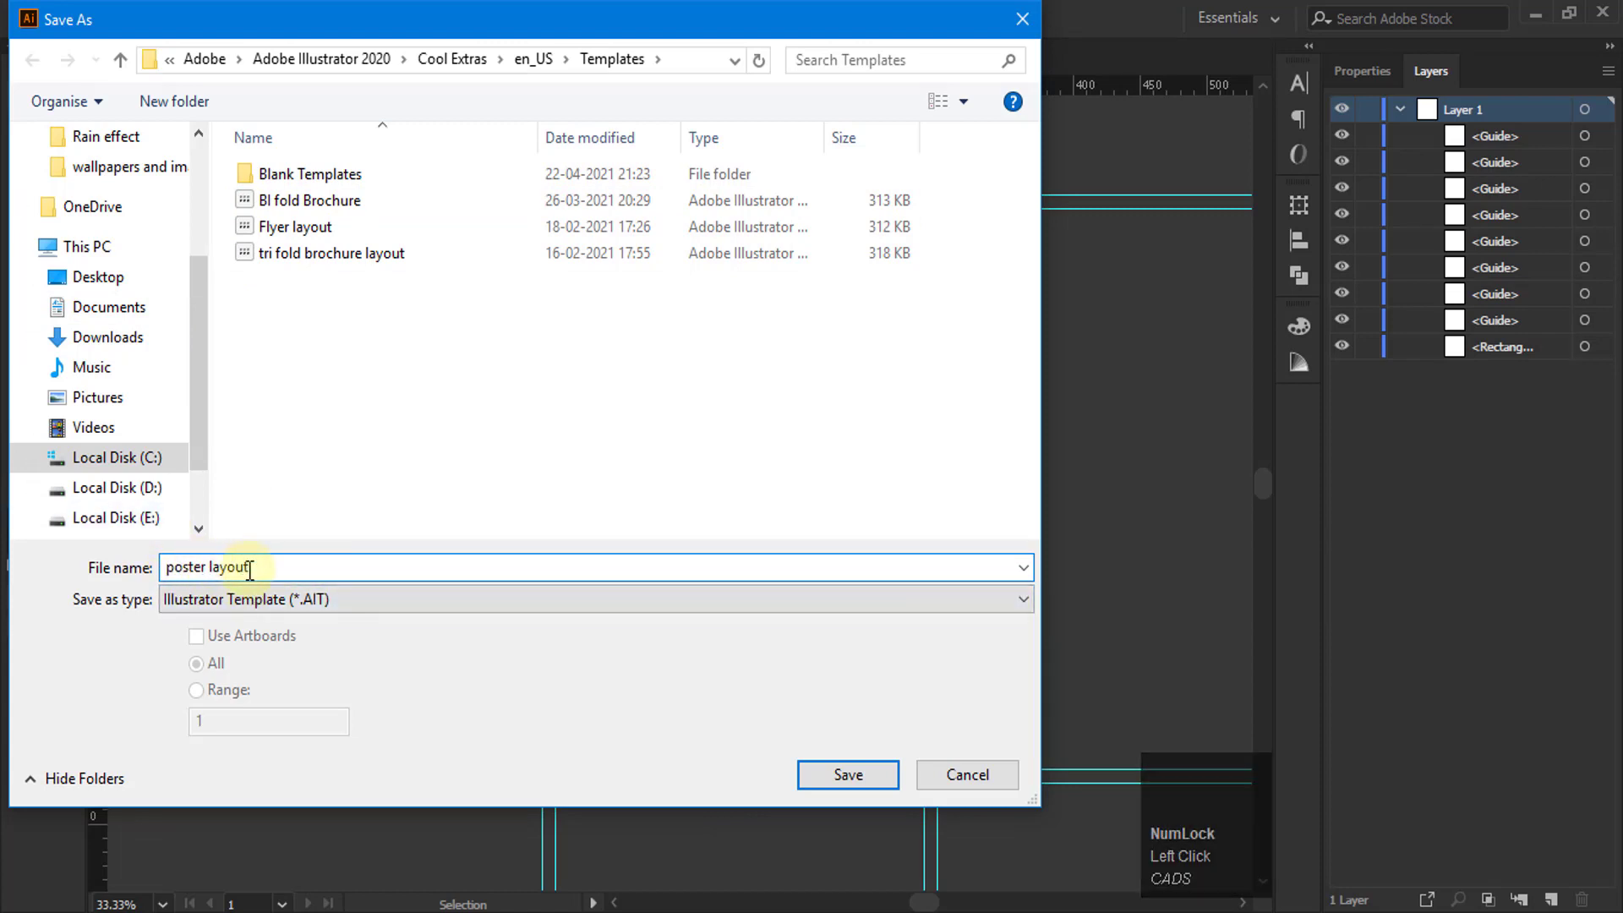
pyautogui.click(848, 774)
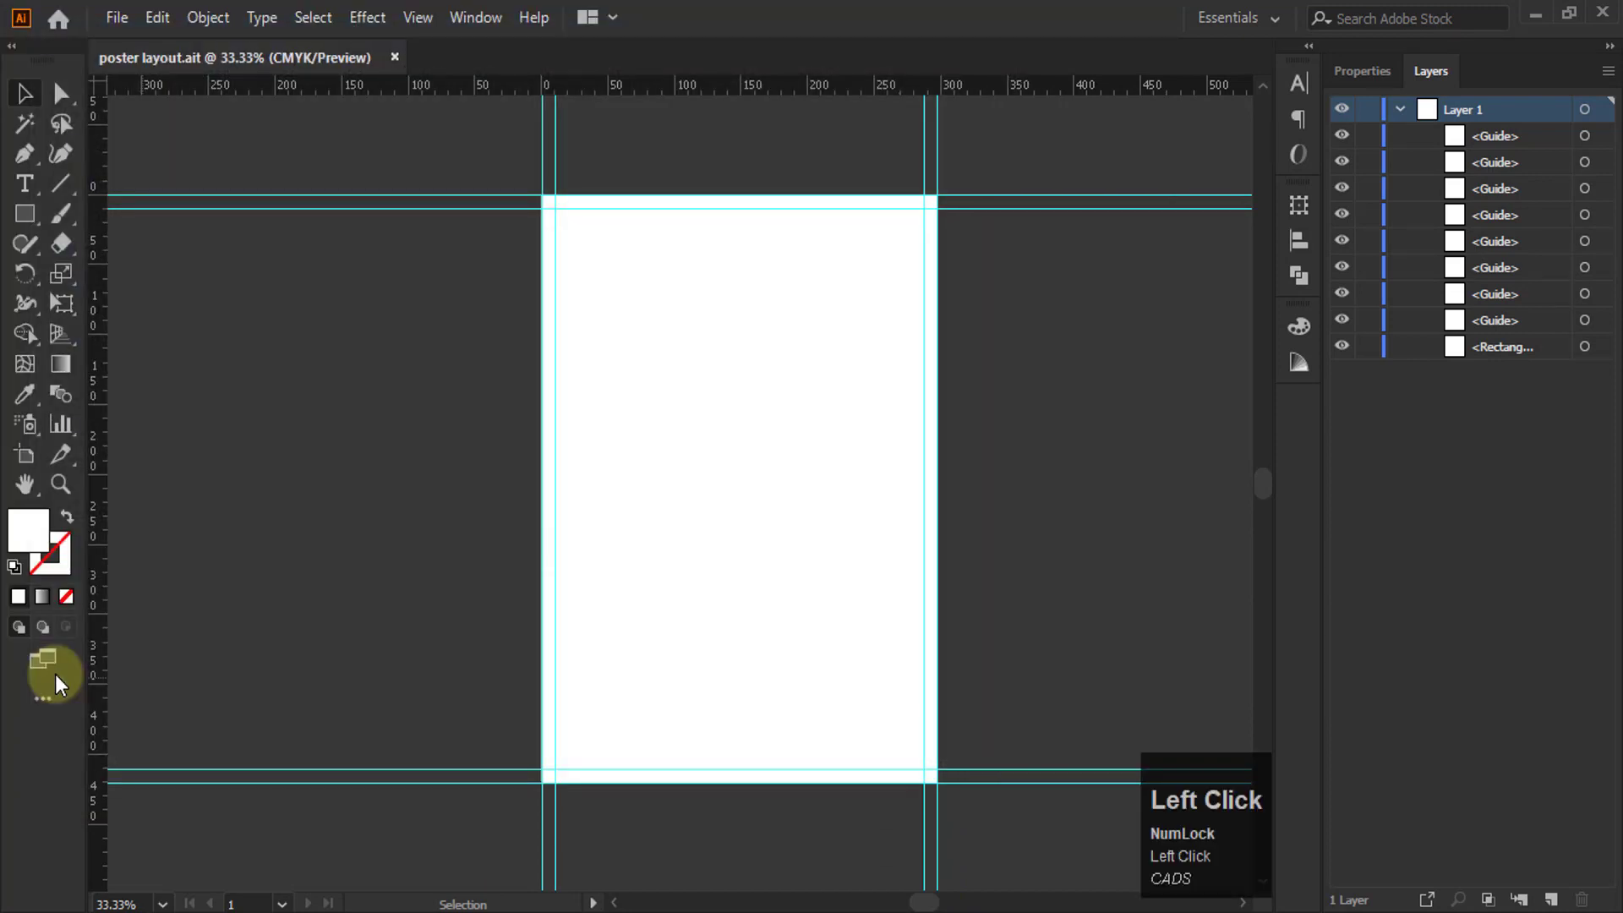
pyautogui.click(394, 56)
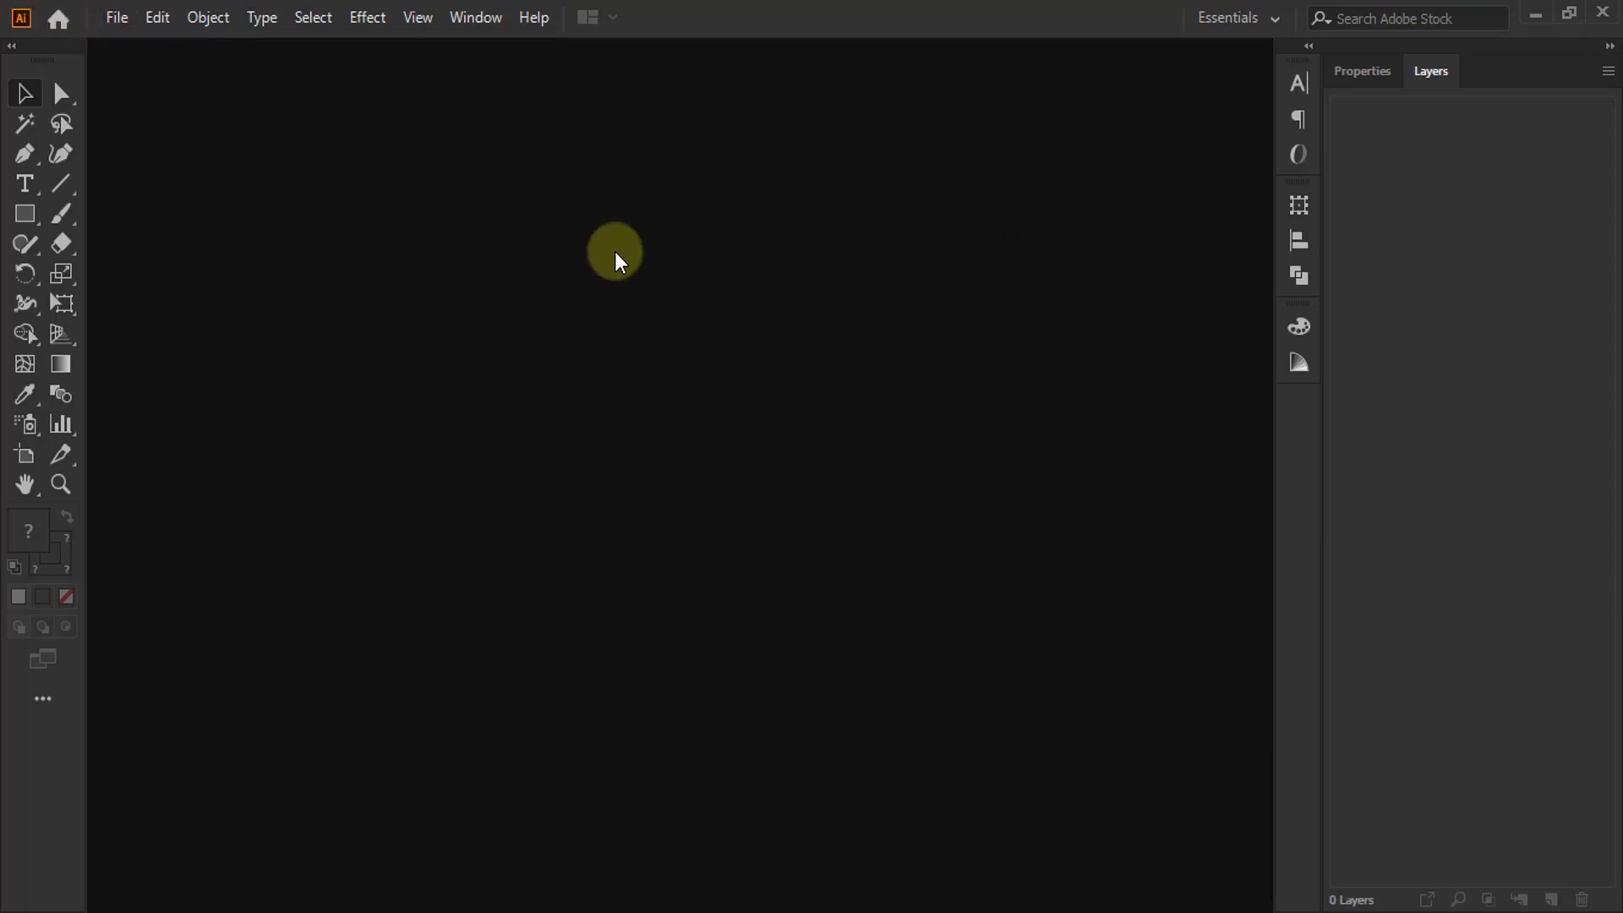
# Step: Create a new document from the "poster layout" template
pyautogui.click(117, 19)
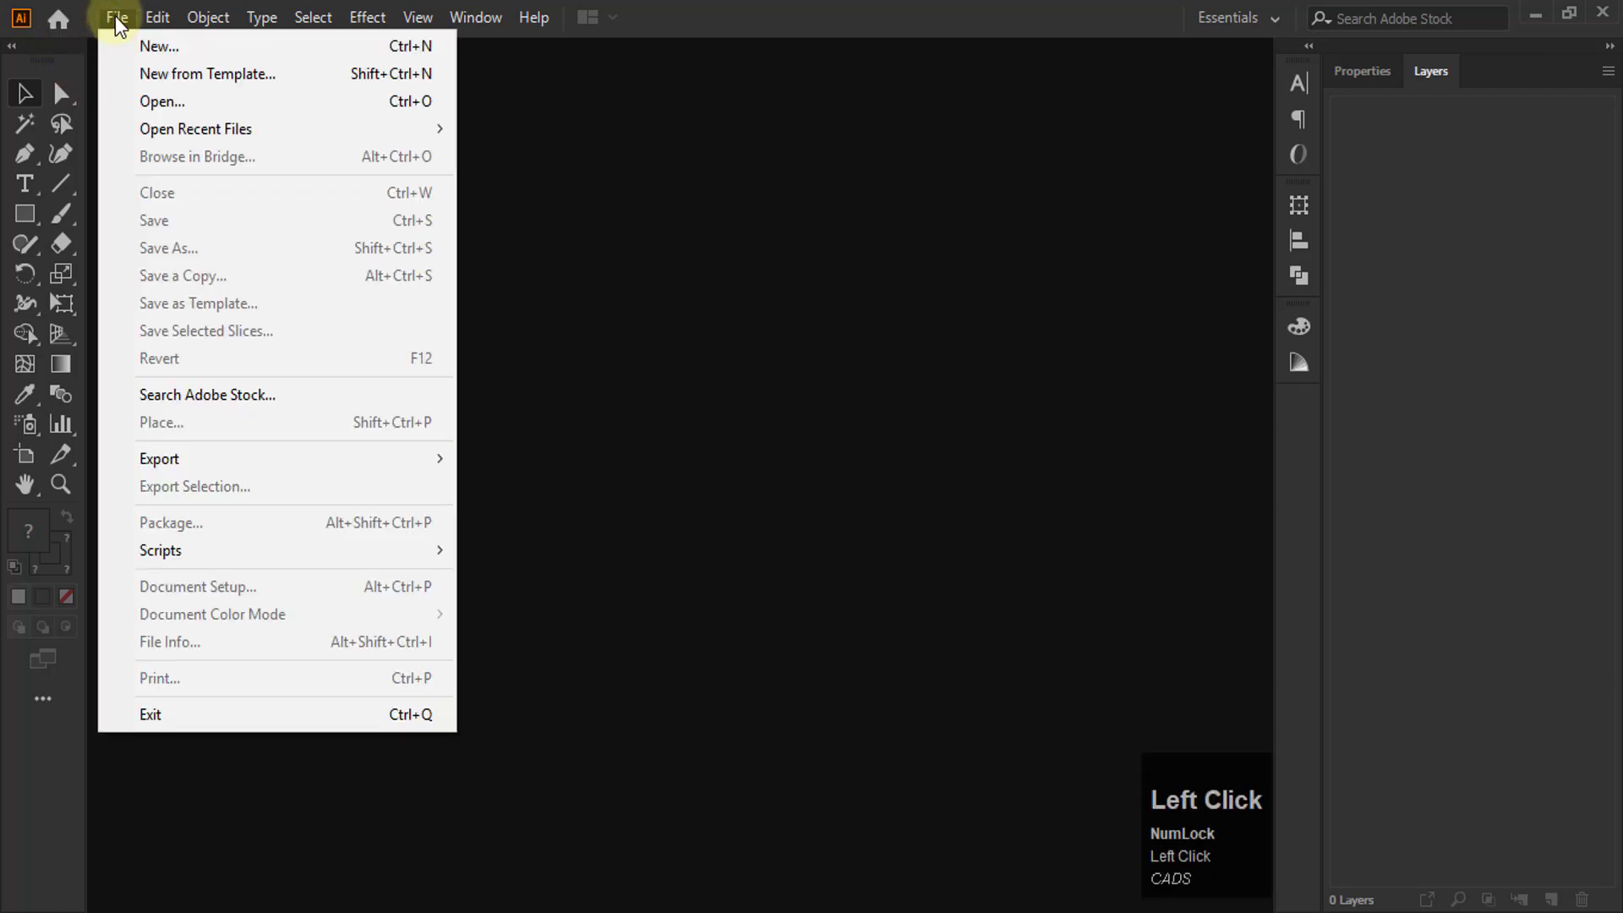
pyautogui.click(147, 79)
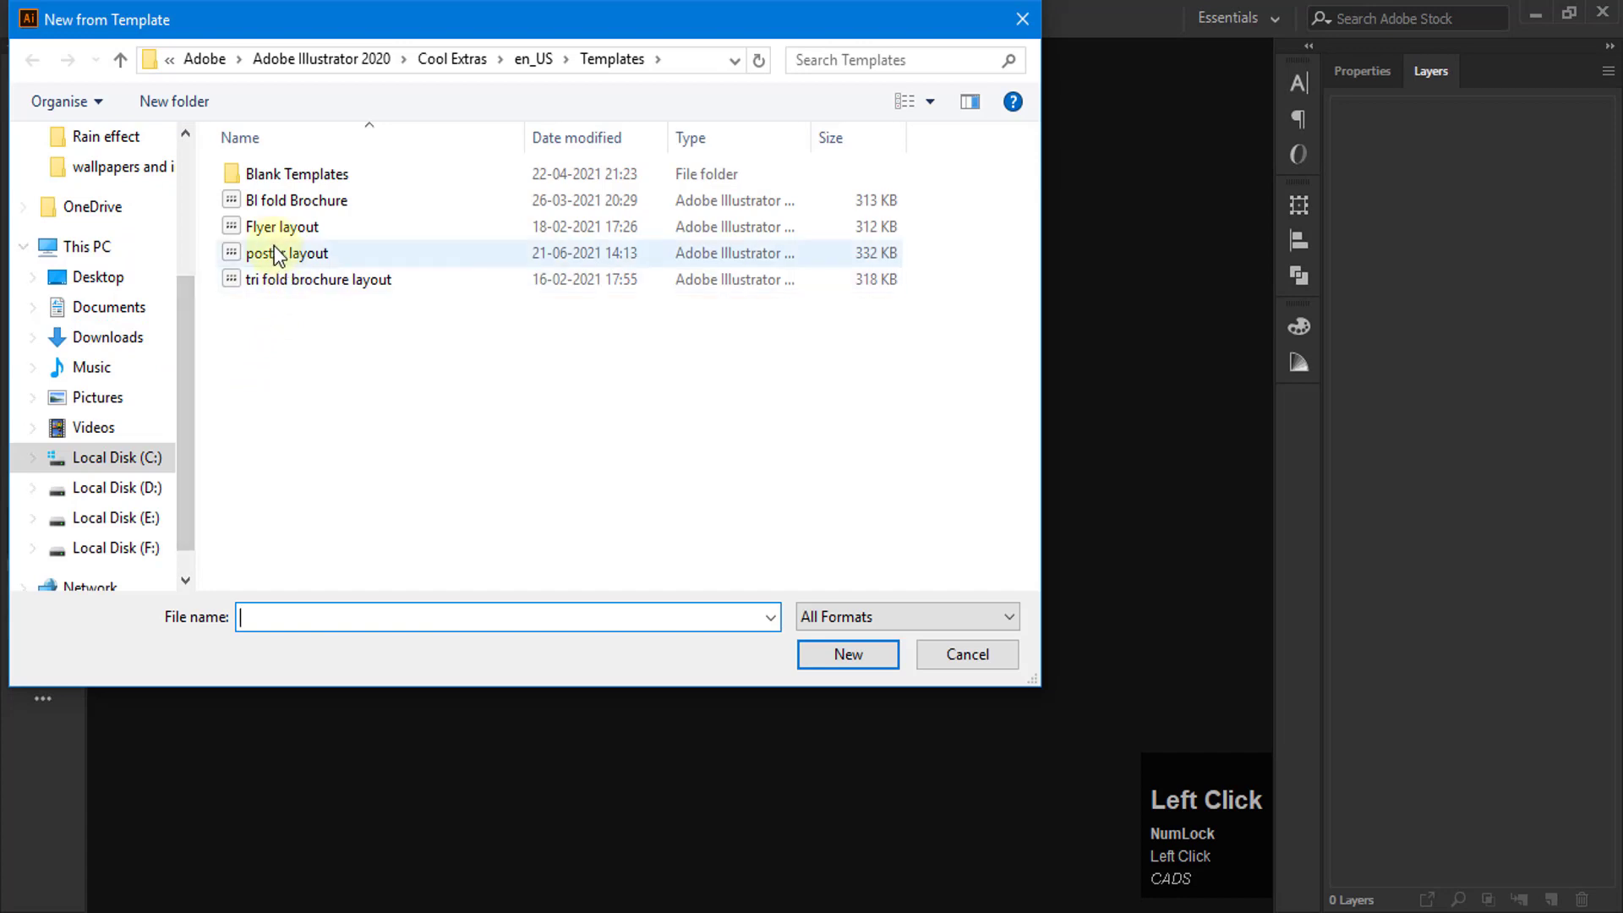
pyautogui.click(258, 252)
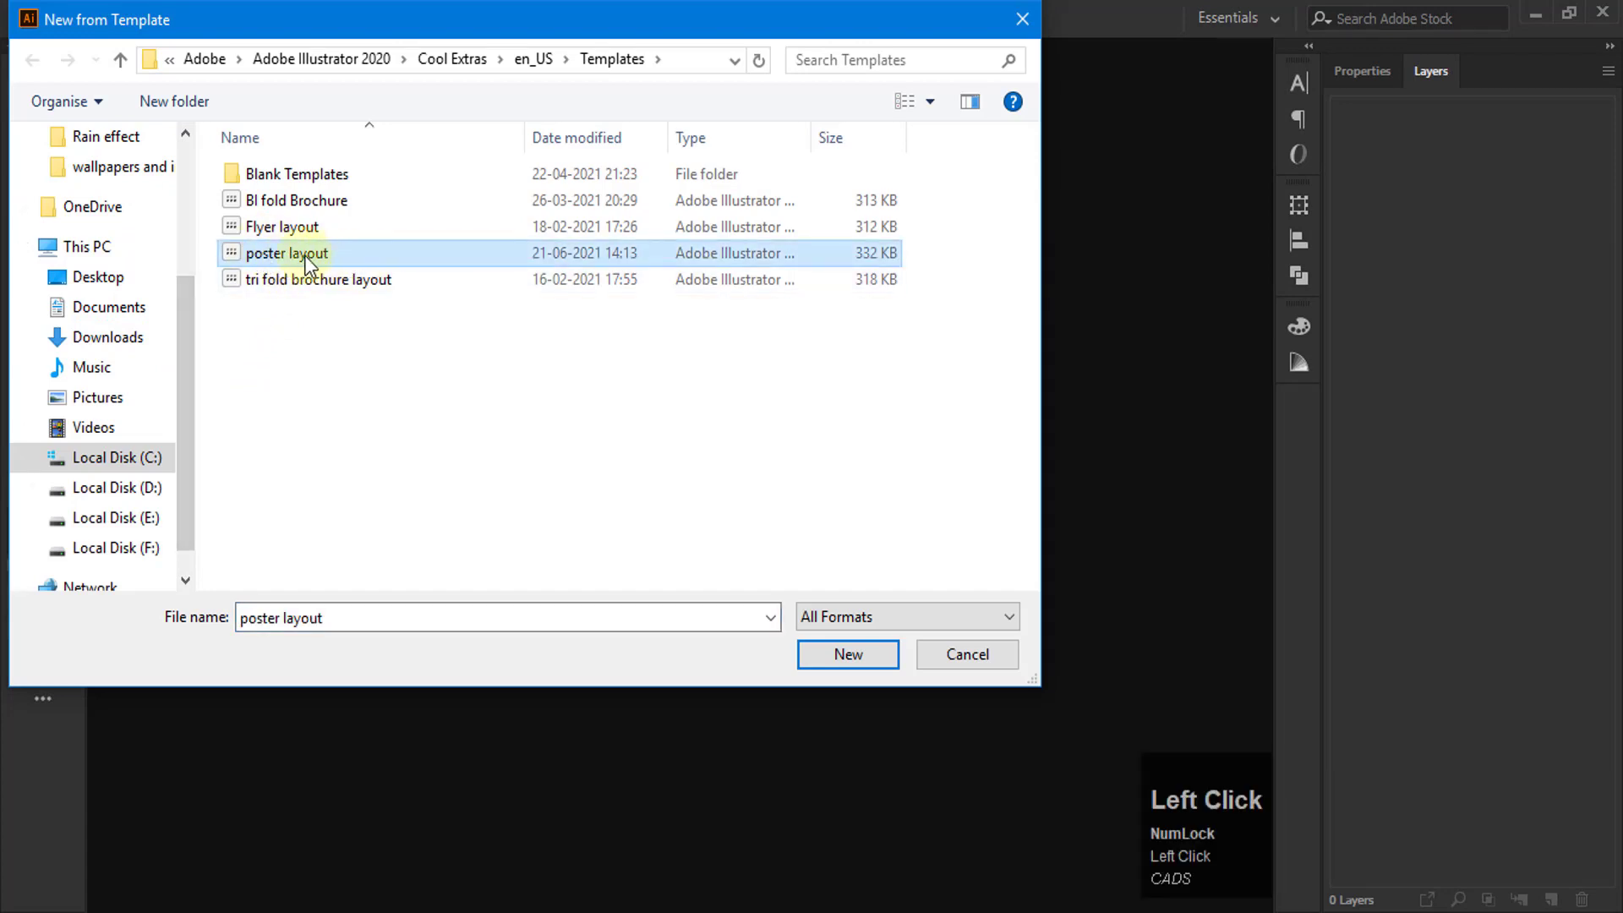
pyautogui.click(845, 652)
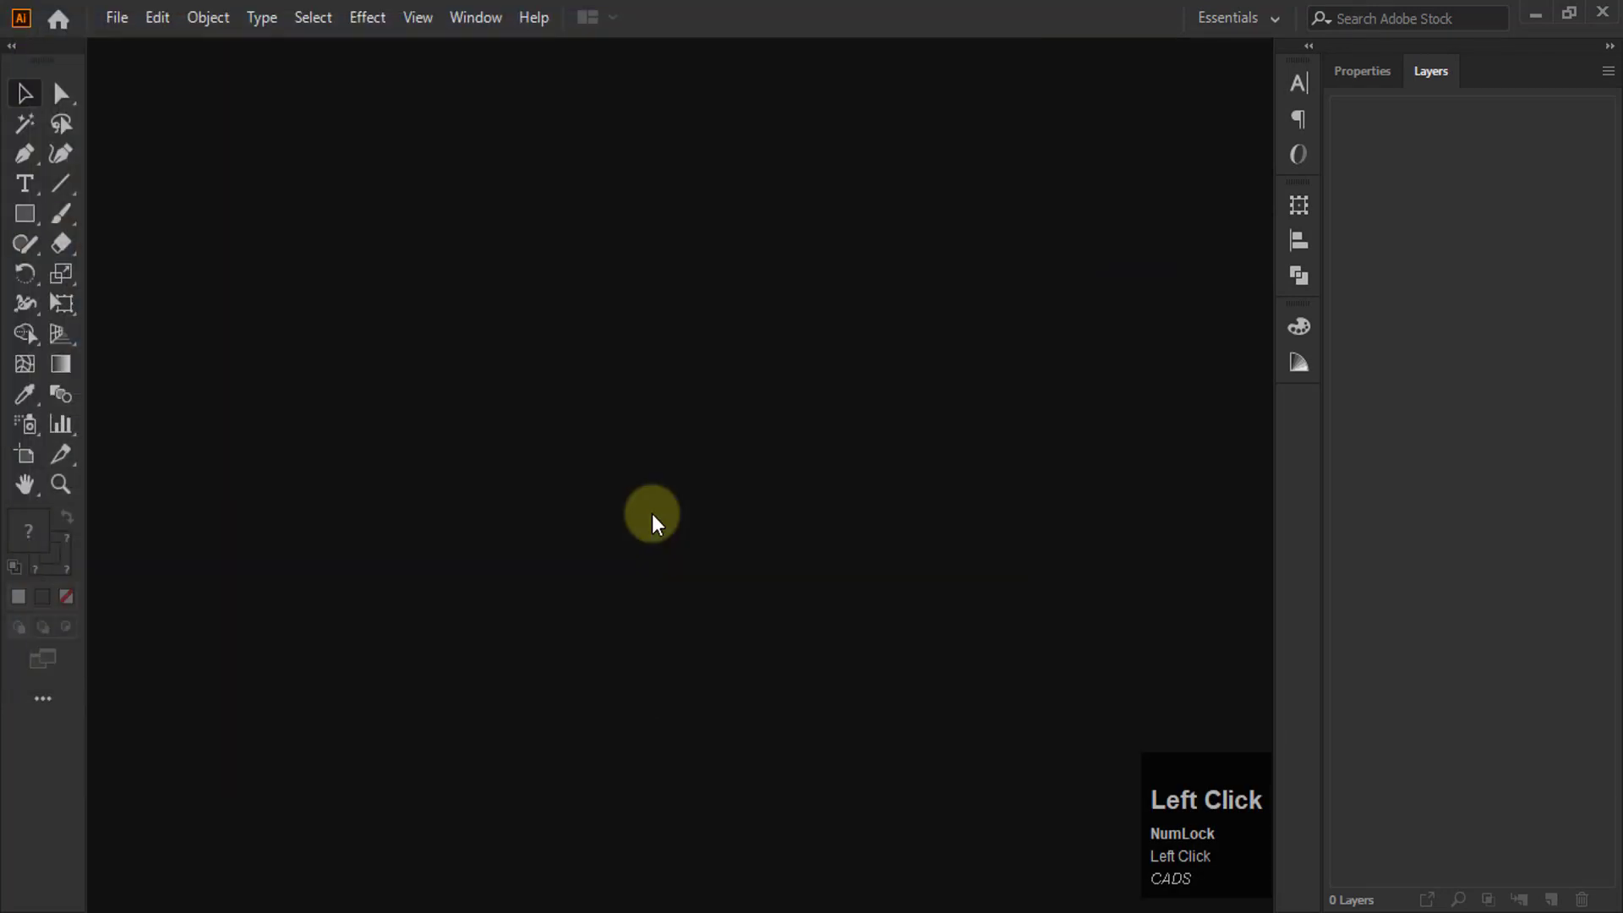